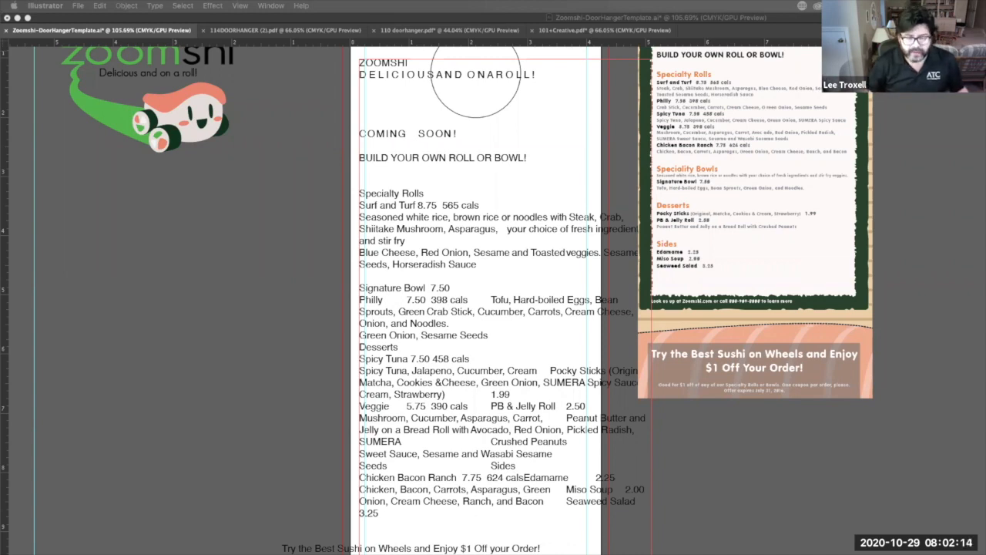
pyautogui.click(820, 91)
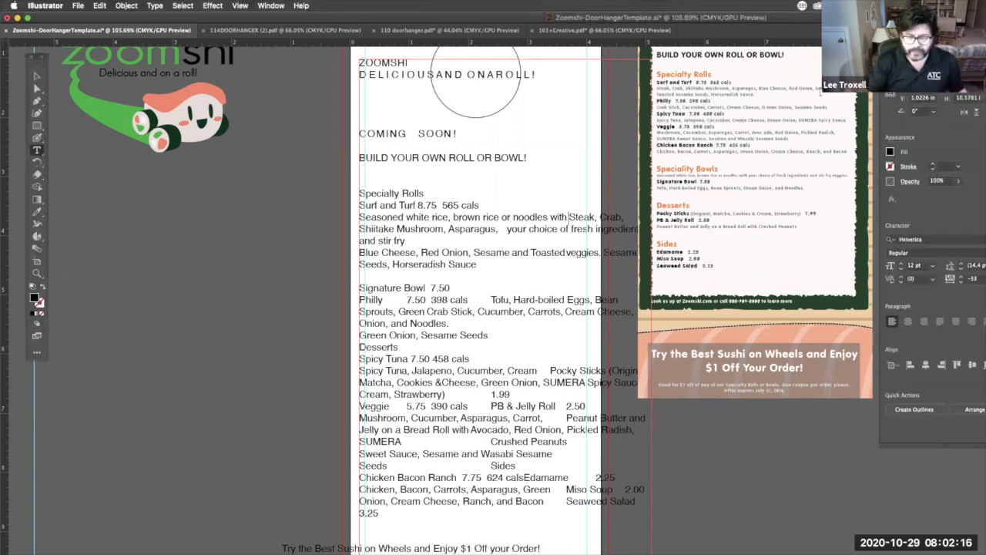
pyautogui.moveTo(779, 132); pyautogui.dragTo(819, 315)
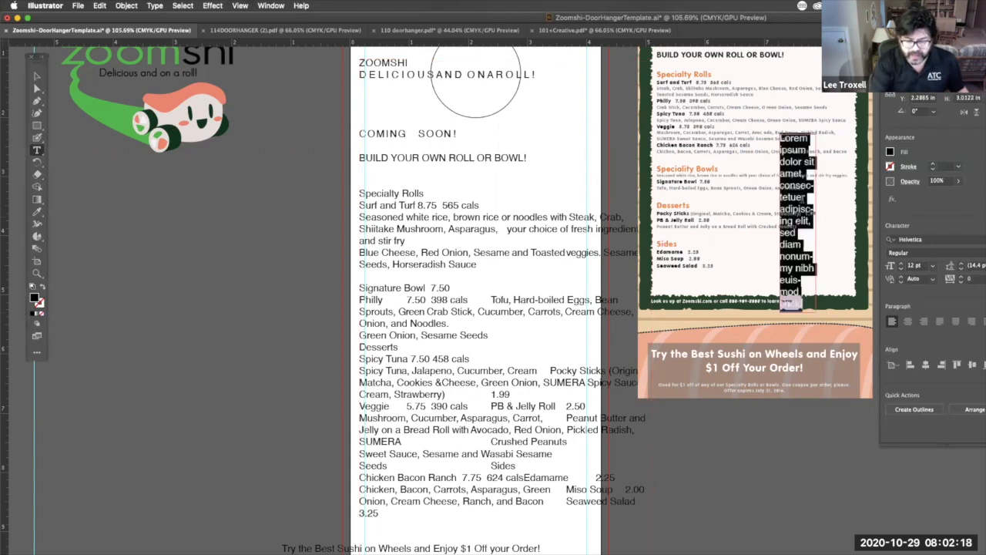
pyautogui.press('Escape')
pyautogui.press('Delete')
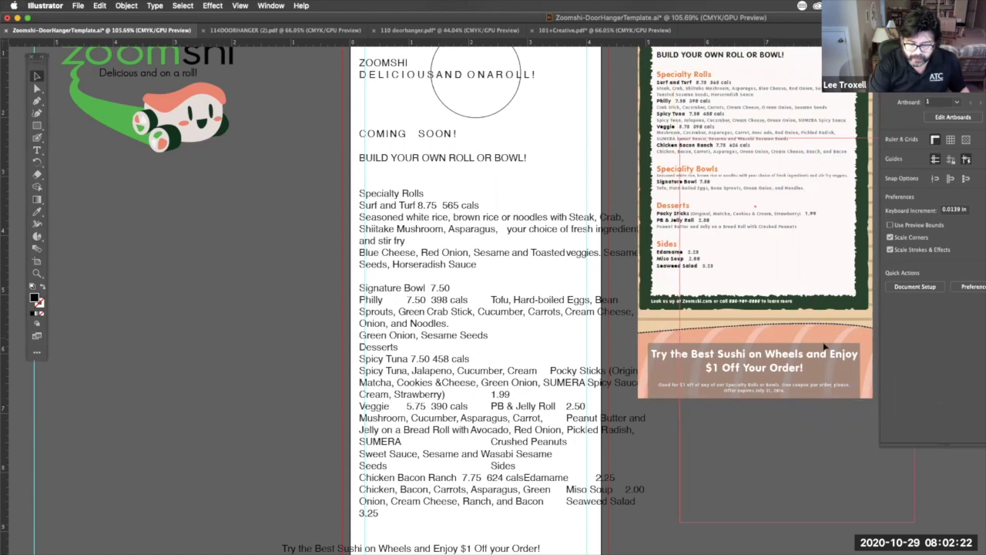
# Clear the artboard by moving the finished sample design to its right and the menu text frame to its left, below the Zoomshi logo
pyautogui.moveTo(824, 347); pyautogui.dragTo(823, 353)
pyautogui.moveTo(753, 275); pyautogui.dragTo(767, 271)
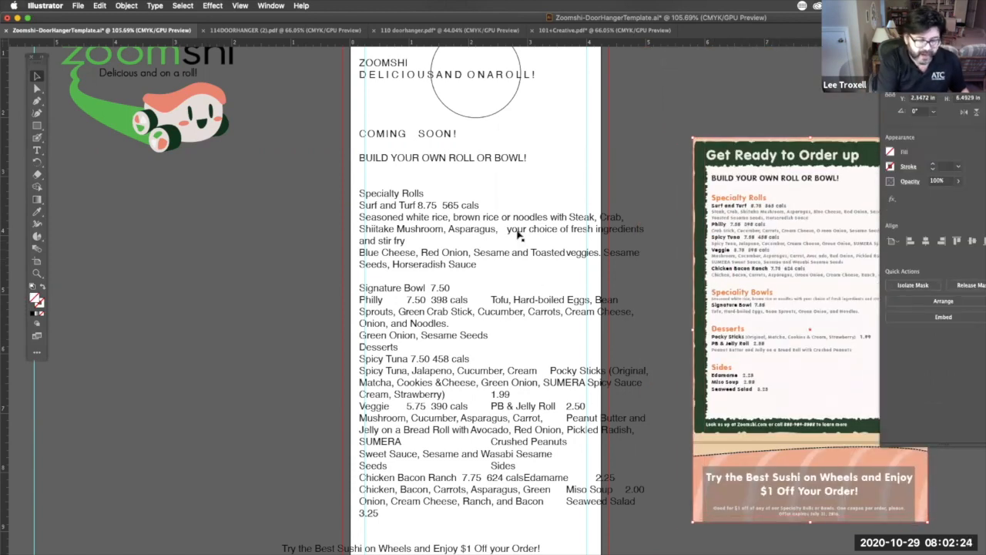
pyautogui.moveTo(465, 253); pyautogui.dragTo(171, 268)
pyautogui.hscroll(-5, 452, 375)
pyautogui.hscroll(-10, 442, 402)
pyautogui.moveTo(501, 421); pyautogui.dragTo(411, 431)
pyautogui.hscroll(-1, 410, 430)
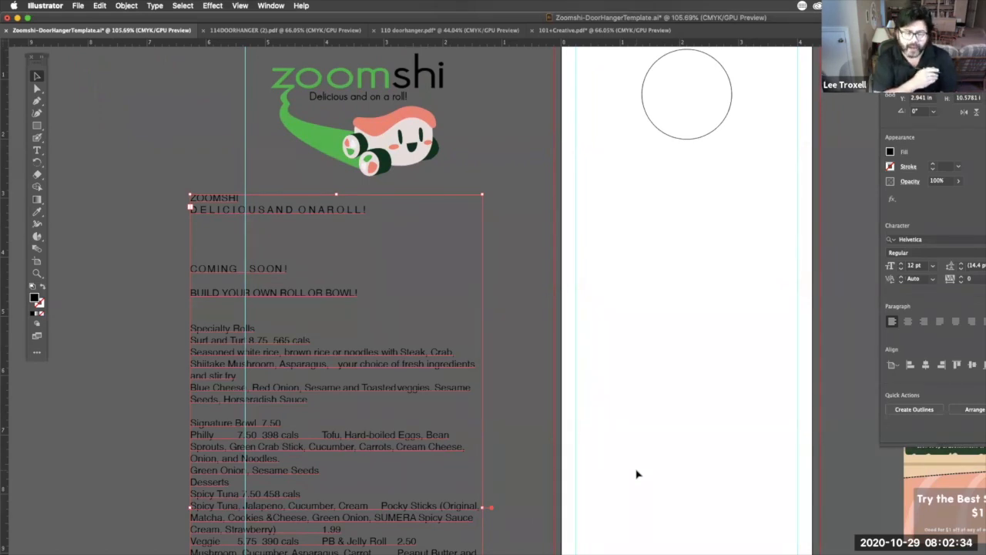
pyautogui.moveTo(420, 365); pyautogui.dragTo(408, 346)
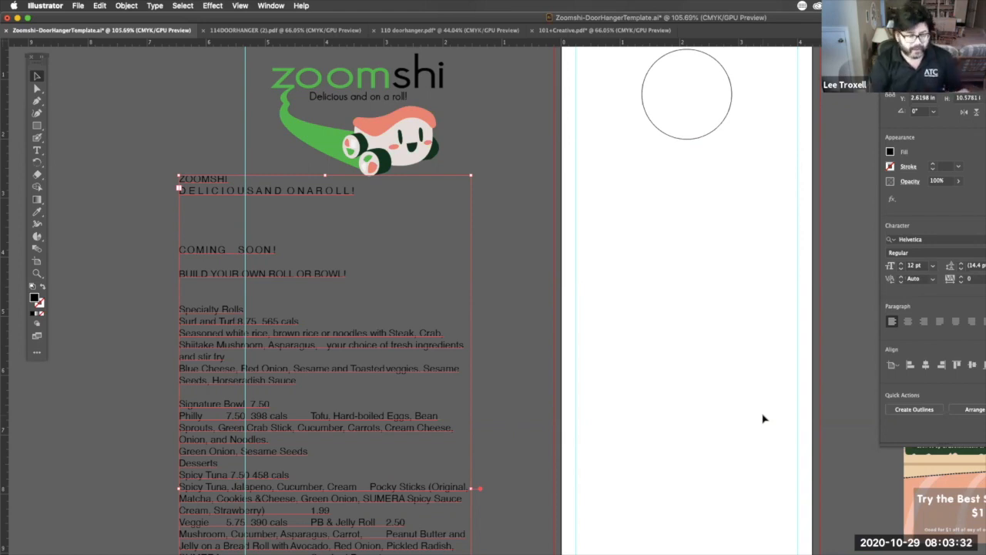
pyautogui.moveTo(374, 343); pyautogui.dragTo(412, 354)
pyautogui.press('t')
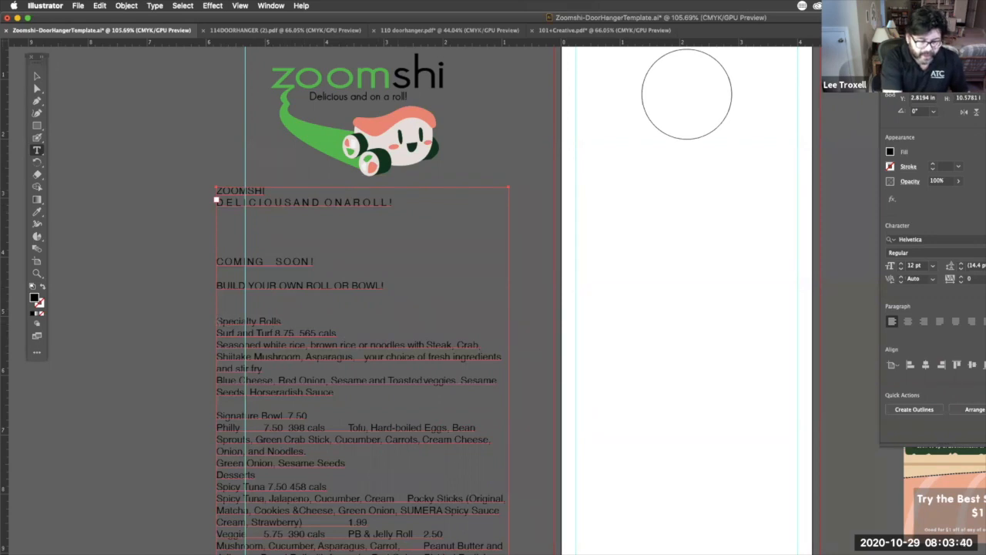
pyautogui.moveTo(216, 321); pyautogui.dragTo(334, 393)
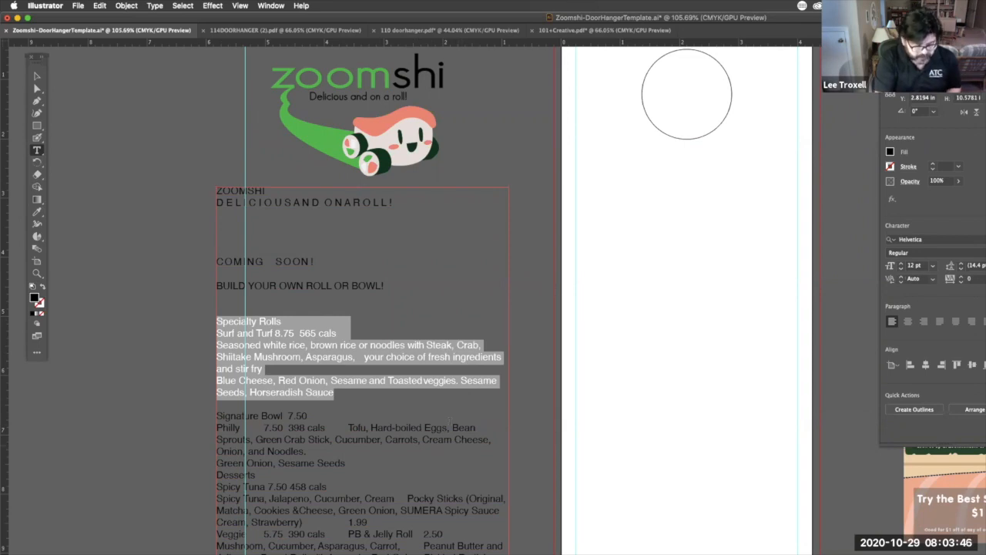
pyautogui.click(36, 76)
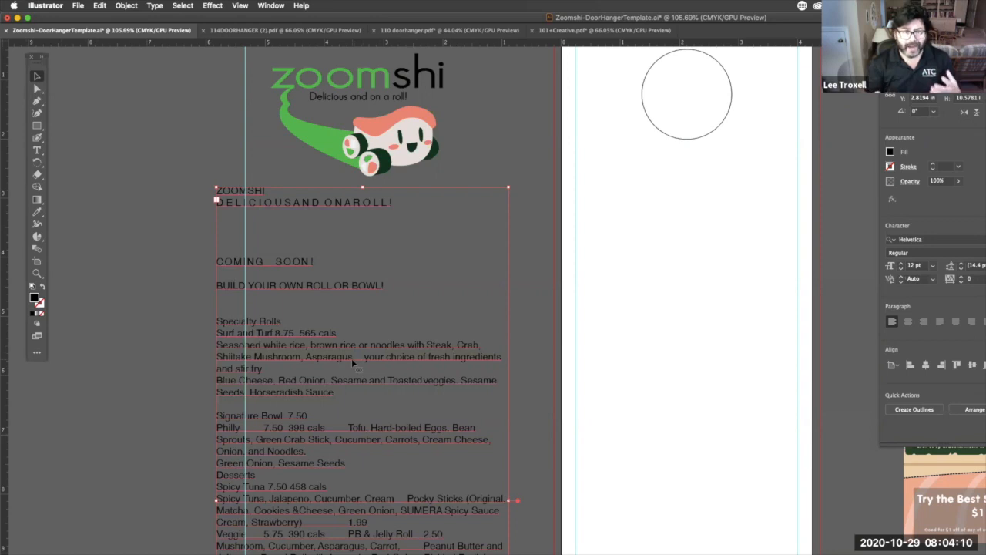
# Duplicate the menu text frame and place the copy on the pasteboard to the left of the original
pyautogui.moveTo(441, 364); pyautogui.dragTo(488, 352)
pyautogui.press('super+c')
pyautogui.press('super+v')
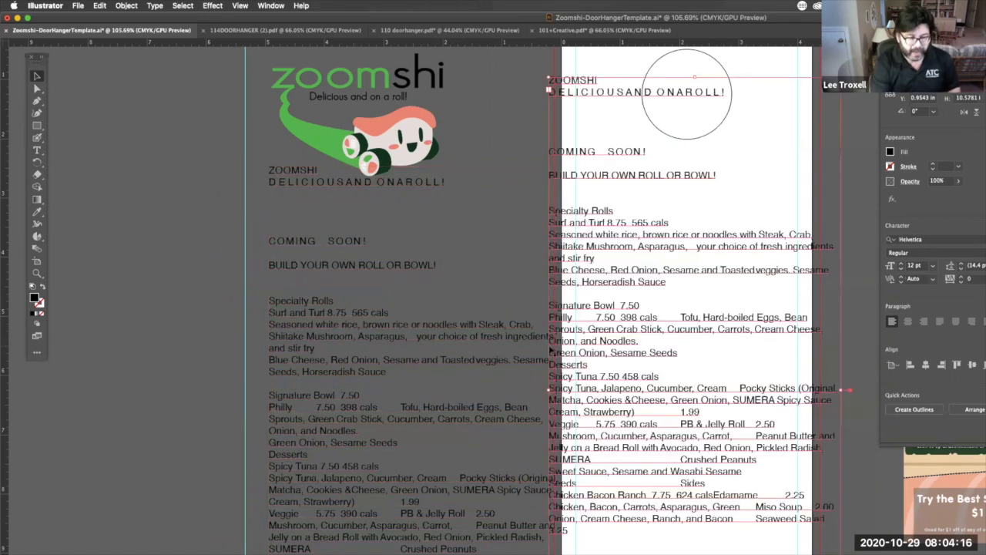
pyautogui.press('super+a')
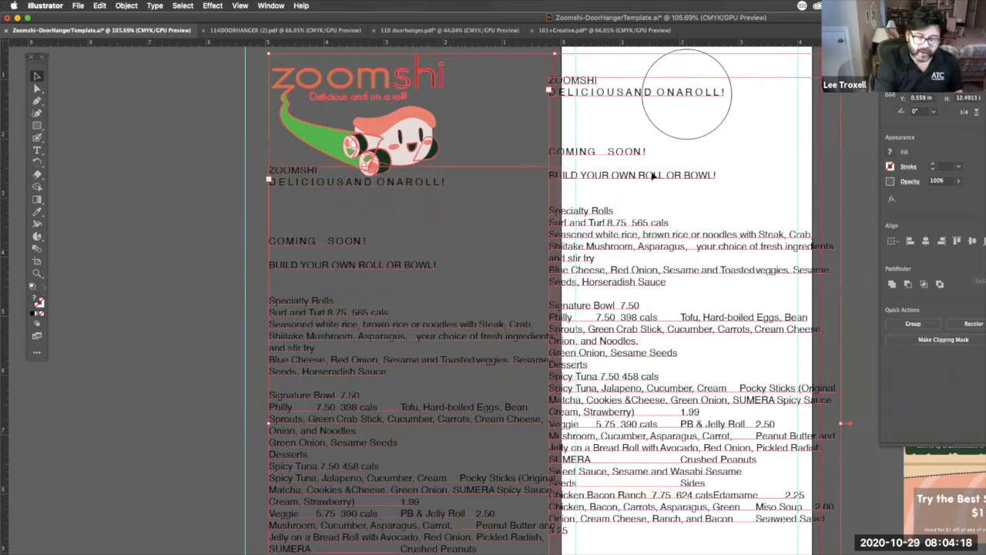
pyautogui.press('super+shift+a')
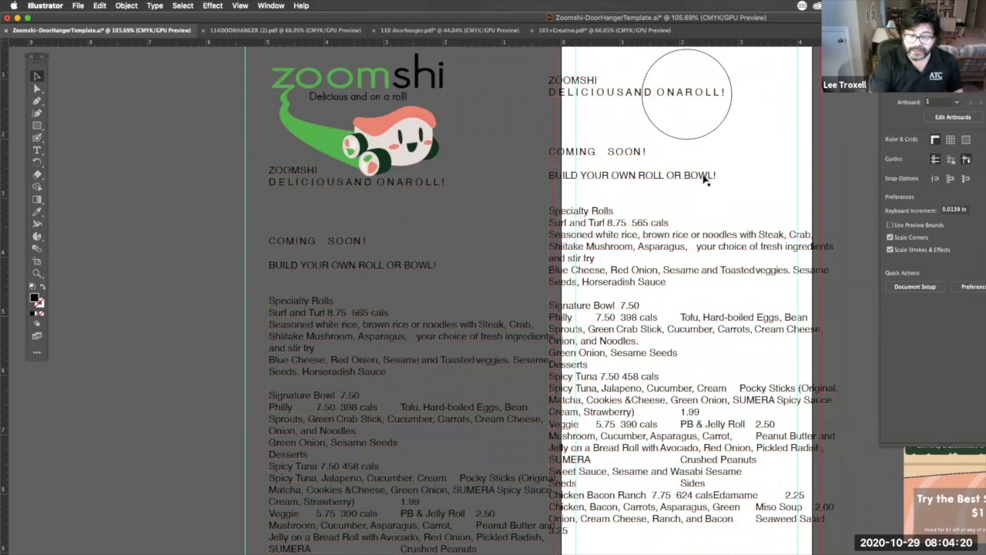
pyautogui.moveTo(770, 270); pyautogui.dragTo(128, 313)
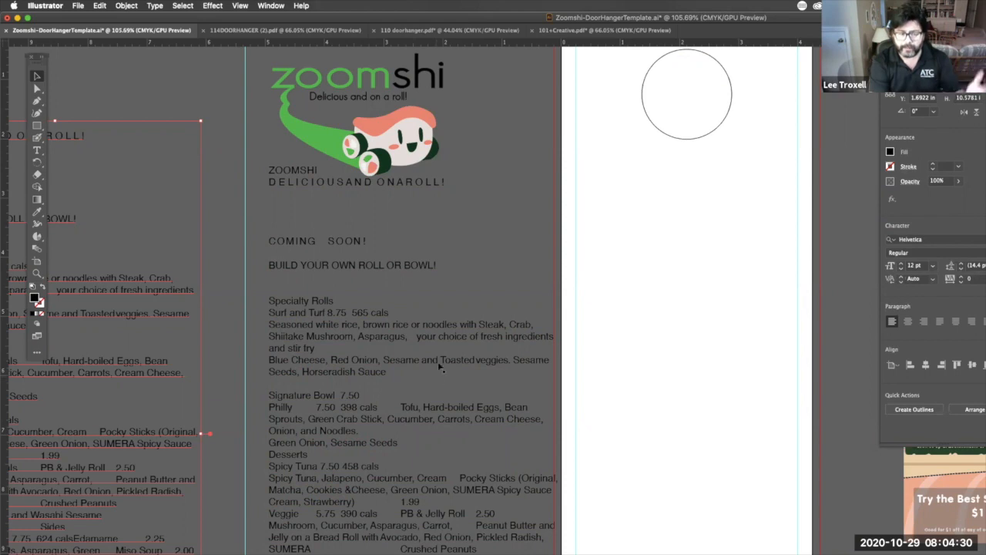
# Cut the Specialty Rolls section, from its heading through "Horseradish Sauce", out of the original menu text frame
pyautogui.click(39, 151)
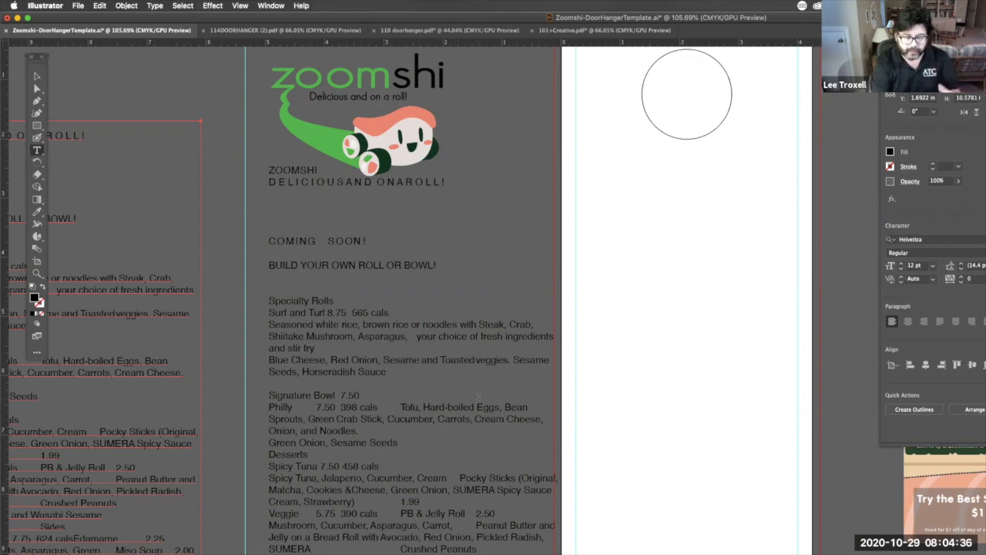
pyautogui.moveTo(269, 293); pyautogui.dragTo(506, 370)
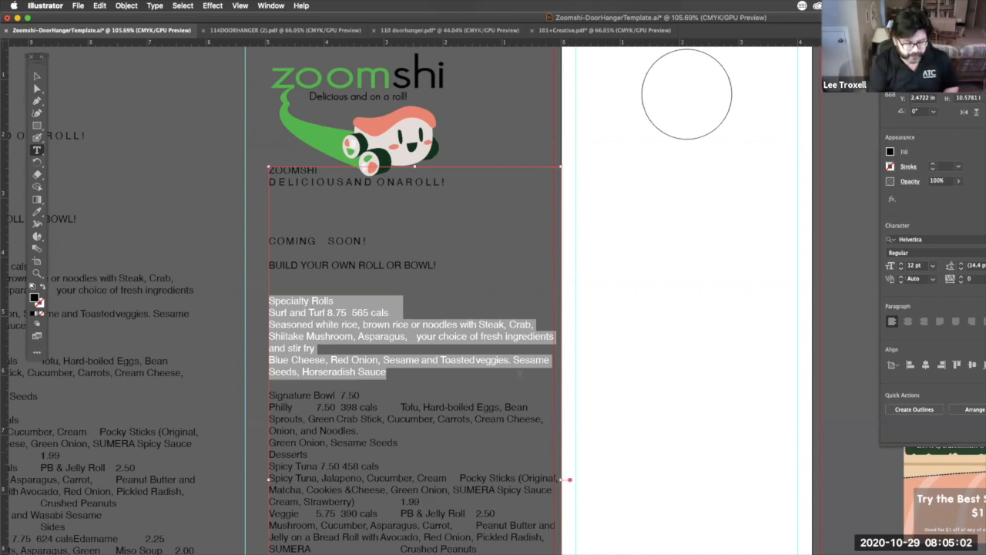
pyautogui.moveTo(271, 301); pyautogui.dragTo(392, 373)
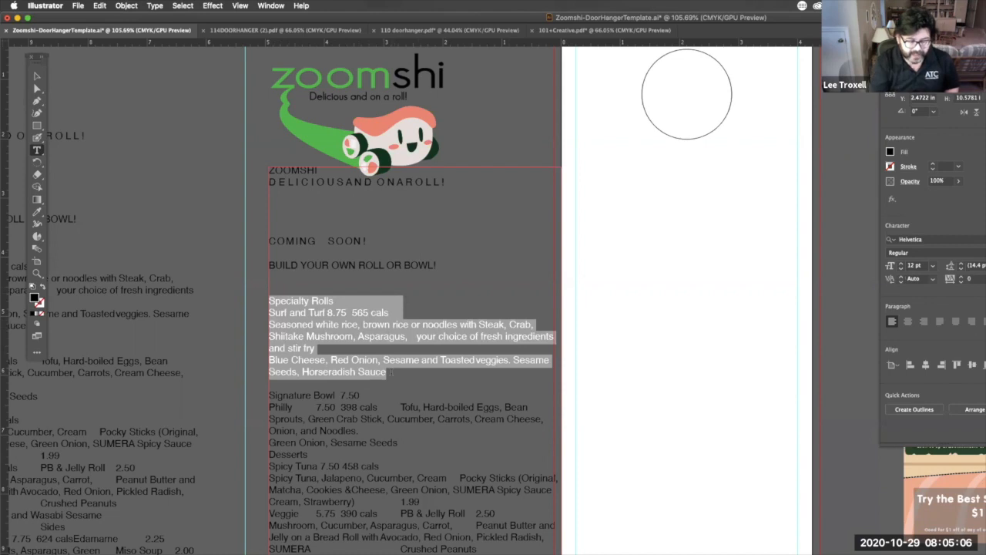
pyautogui.click(100, 6)
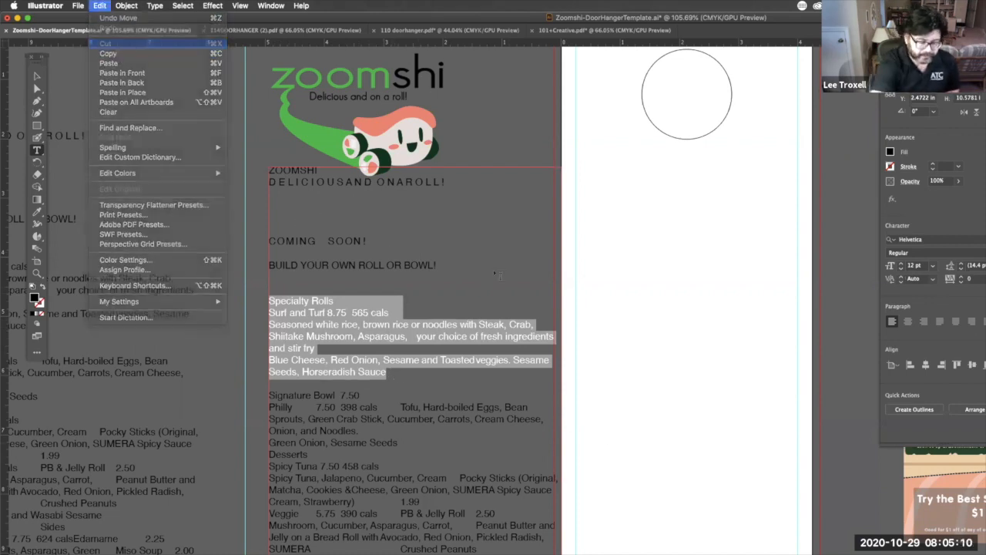
pyautogui.click(108, 43)
# Draw a text frame between the artboard's vertical guides below the circle and paste the cut Specialty Rolls section into it
pyautogui.moveTo(793, 426); pyautogui.dragTo(788, 433)
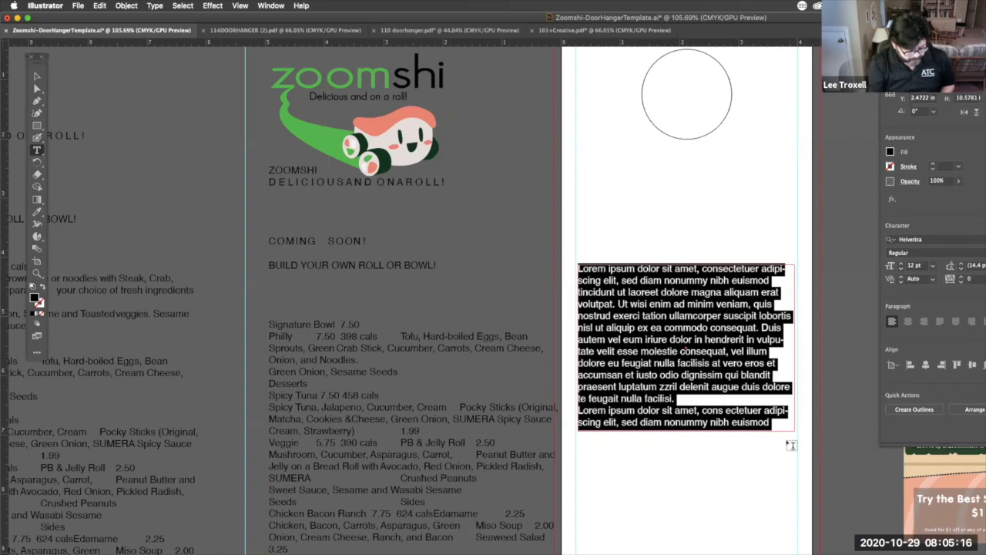
pyautogui.press('super+z')
pyautogui.click(933, 46)
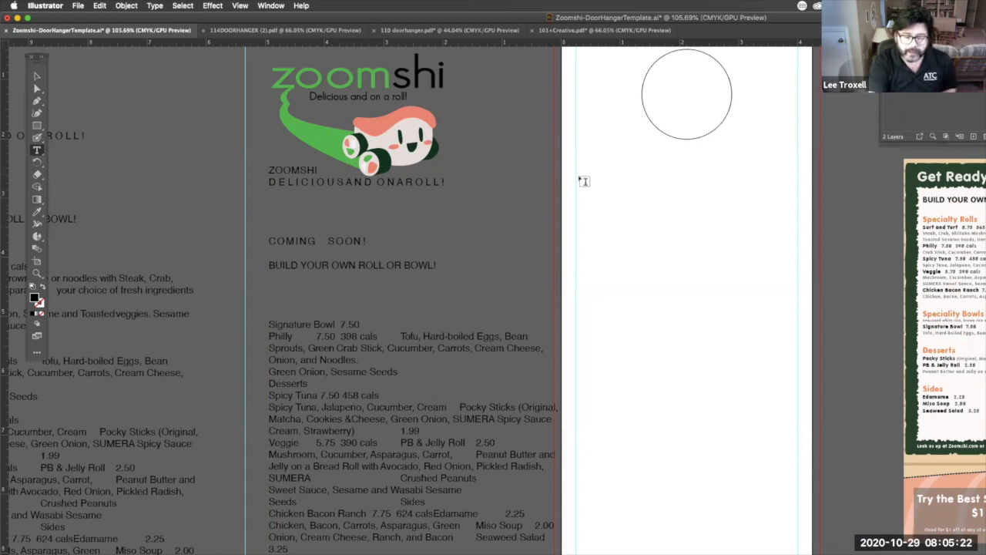
pyautogui.moveTo(575, 180); pyautogui.dragTo(802, 339)
pyautogui.press('super+v')
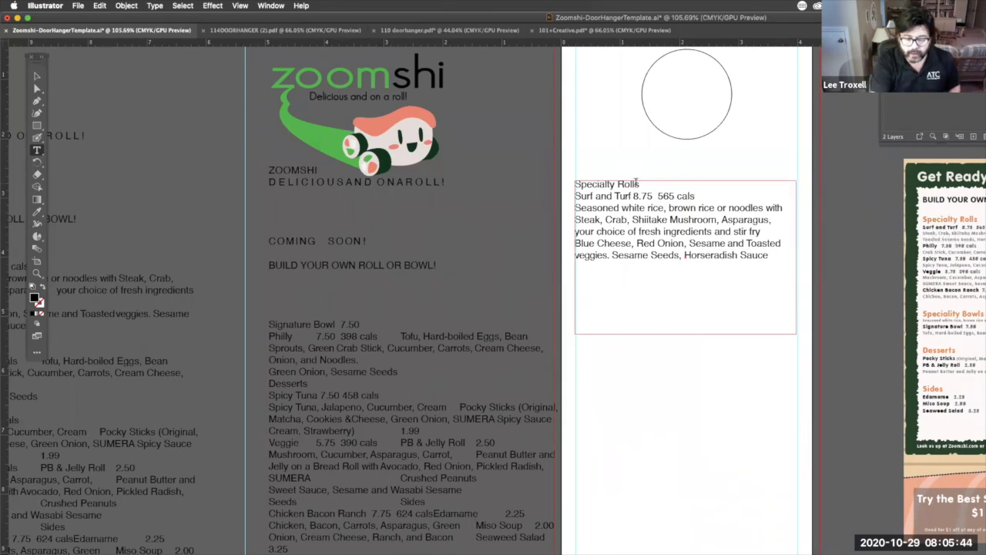
# Change the font of the "Specialty Rolls" heading line on the artboard to Kanit SemiBold
pyautogui.tripleClick(637, 182)
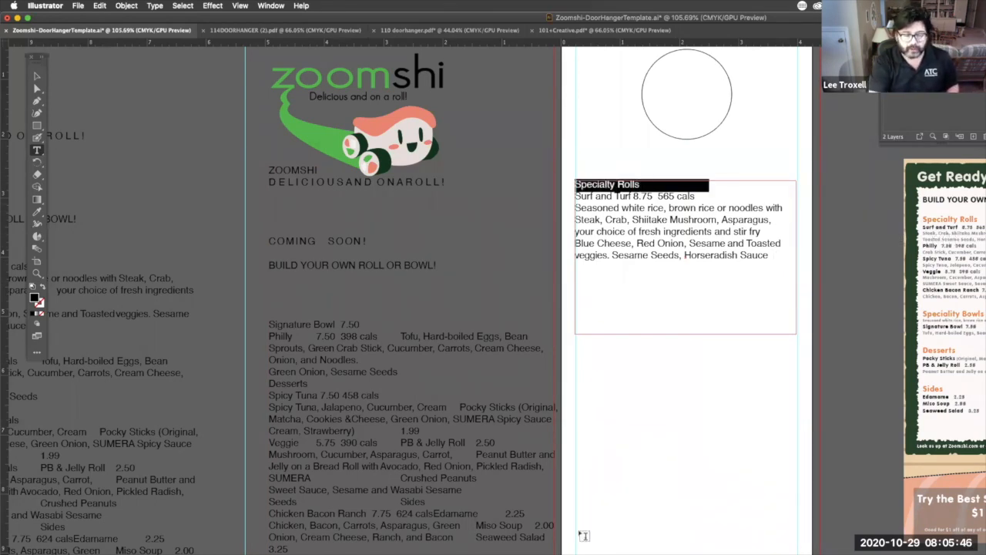
pyautogui.press('super+t')
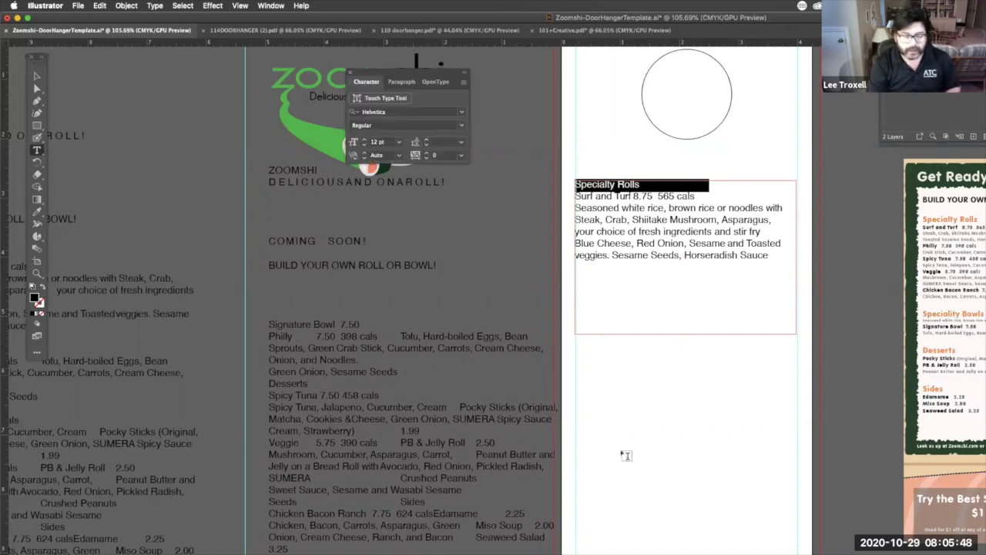
pyautogui.click(464, 114)
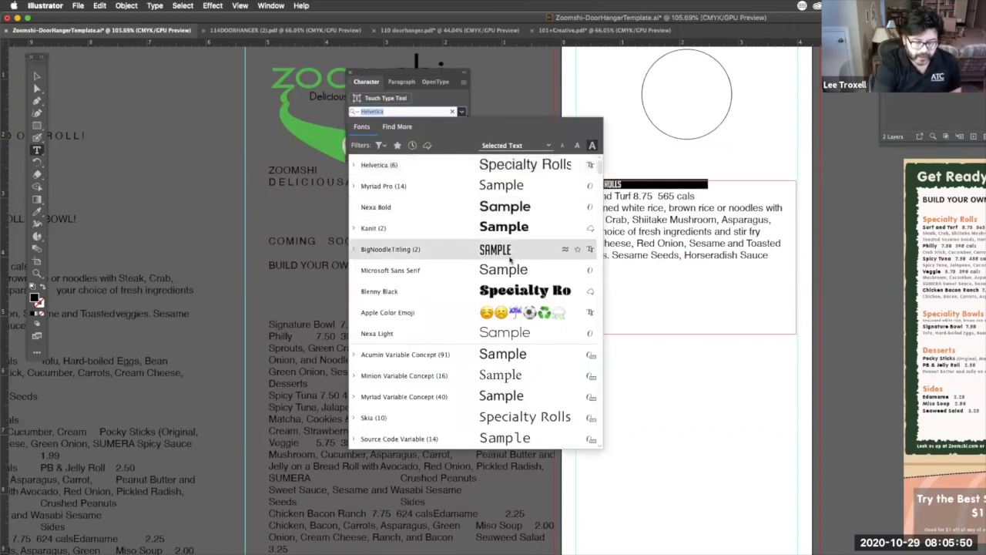
pyautogui.click(529, 228)
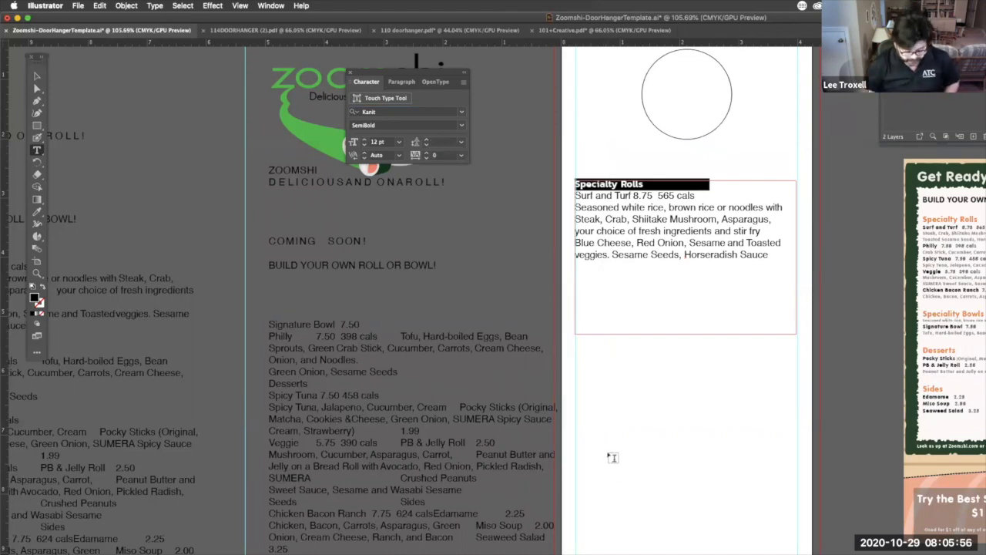
# Set the size of the "Specialty Rolls" heading to 22 pt
pyautogui.moveTo(645, 184); pyautogui.dragTo(573, 182)
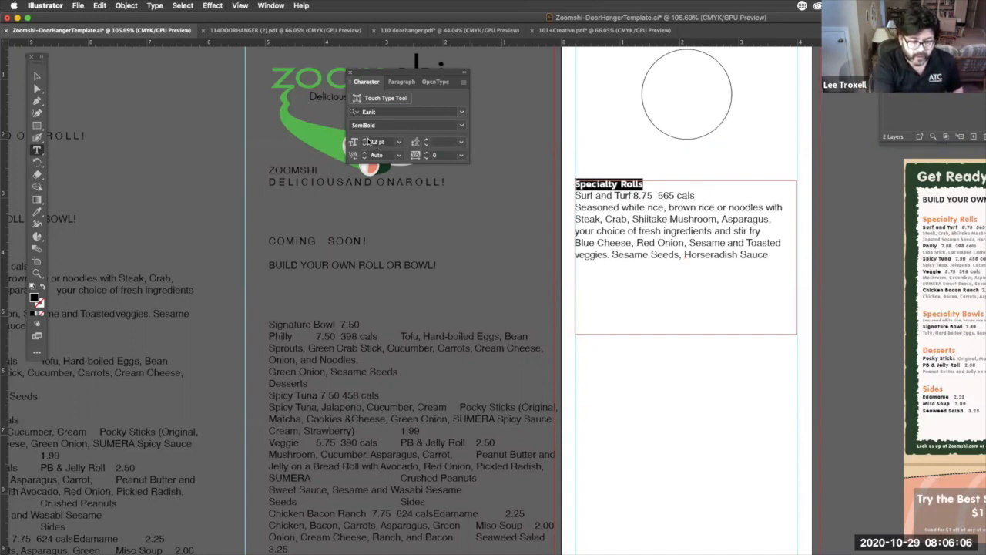
pyautogui.click(364, 141)
pyautogui.click(364, 140)
pyautogui.click(364, 140)
pyautogui.click(365, 141)
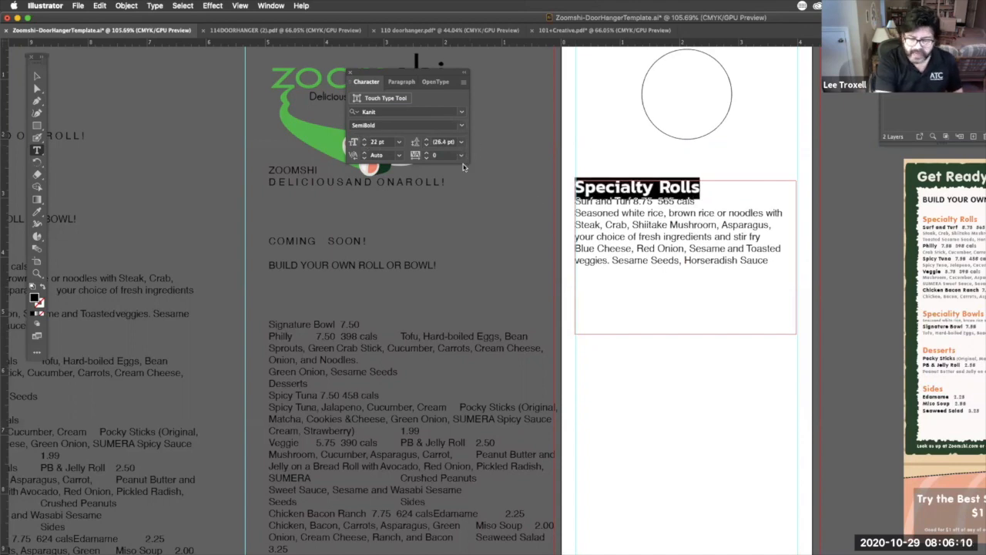
# Show the document's swatches in an enlarged view beside the artboard and color the "Specialty Rolls" heading with a blue swatch
pyautogui.click(271, 7)
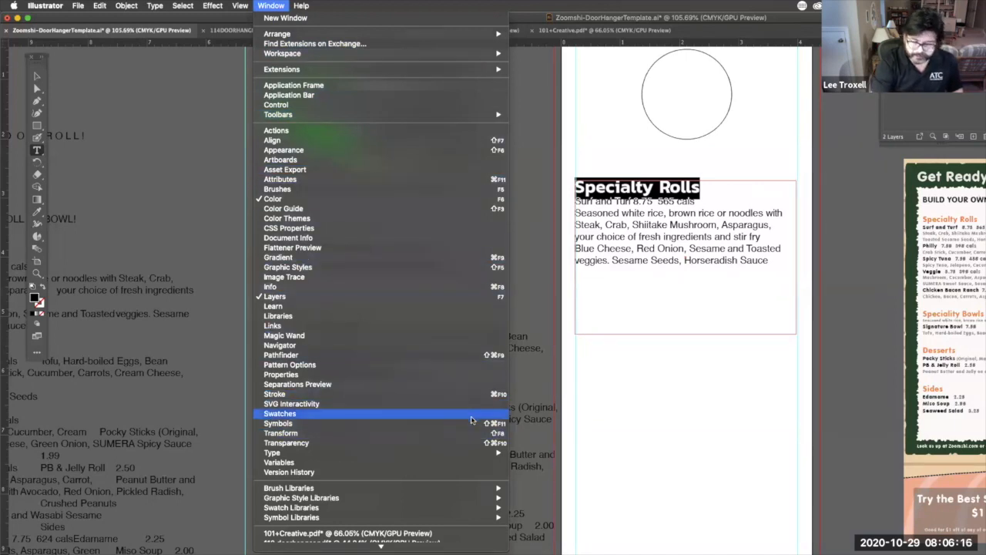
pyautogui.click(472, 416)
pyautogui.moveTo(493, 106); pyautogui.dragTo(798, 124)
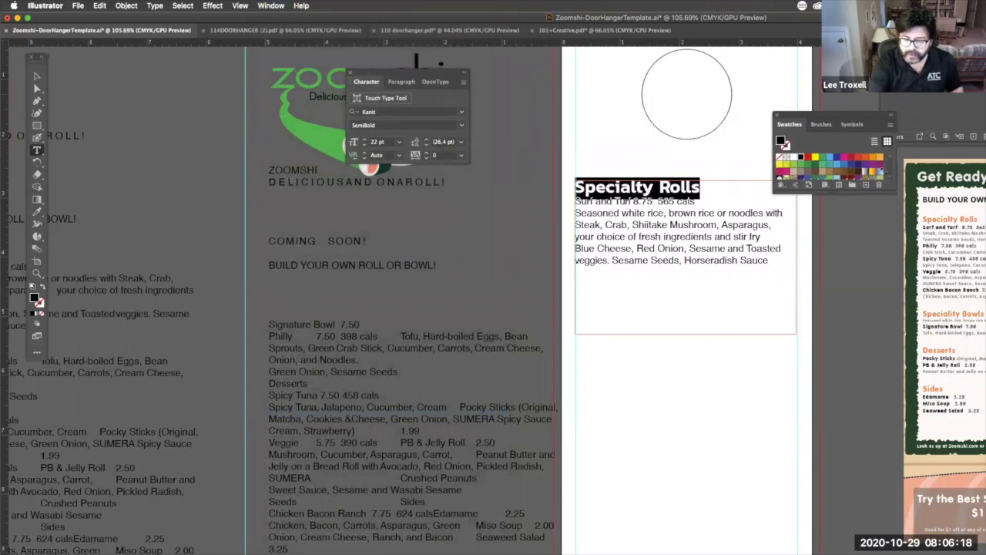
pyautogui.moveTo(894, 192); pyautogui.dragTo(878, 314)
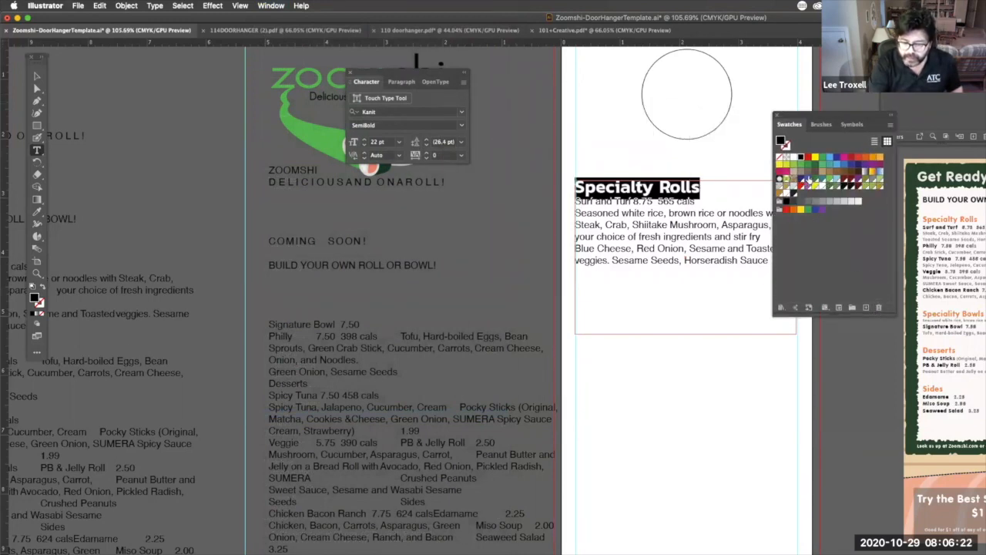
pyautogui.click(806, 182)
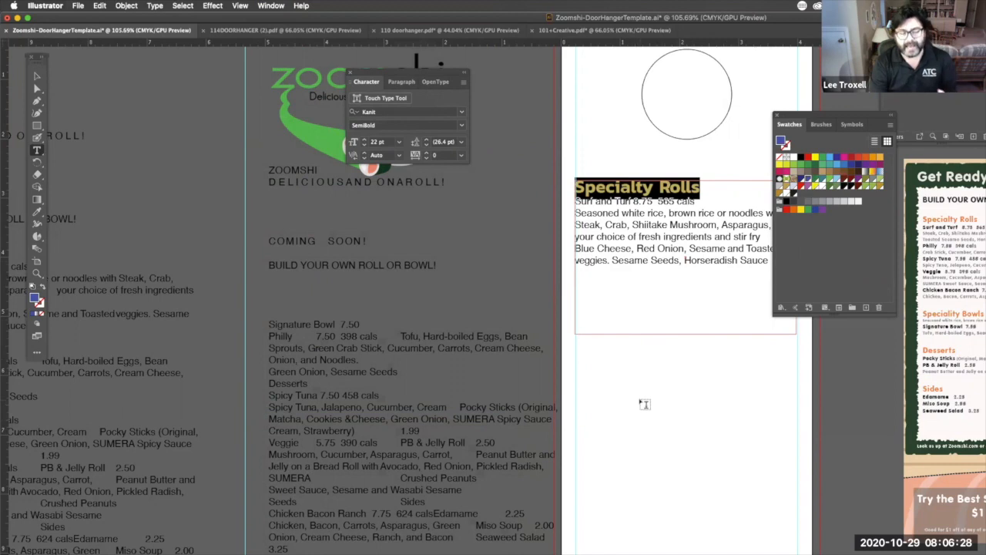
# Cut the "Specialty Rolls" heading and paste it into its own new text frame directly above the menu item text
pyautogui.moveTo(705, 185); pyautogui.dragTo(585, 181)
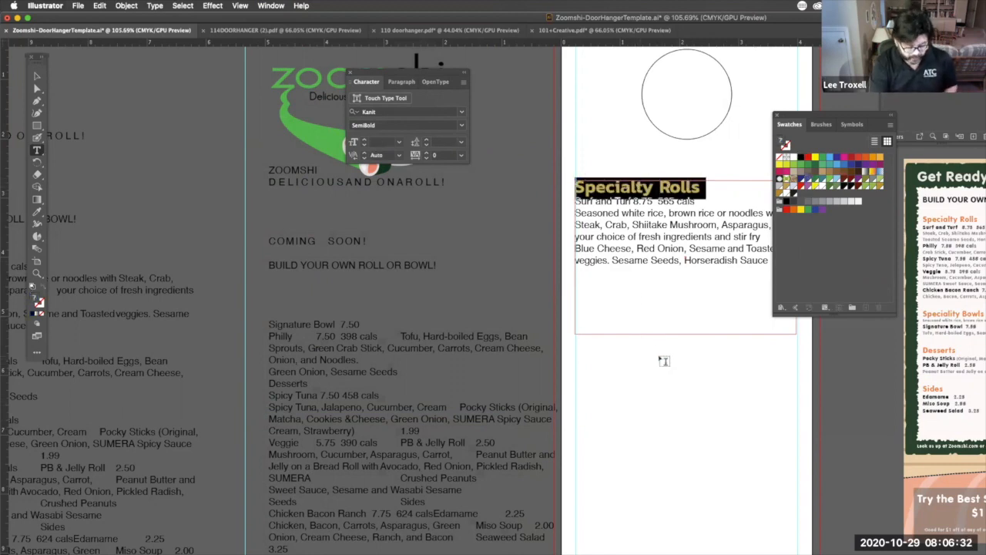
pyautogui.click(102, 6)
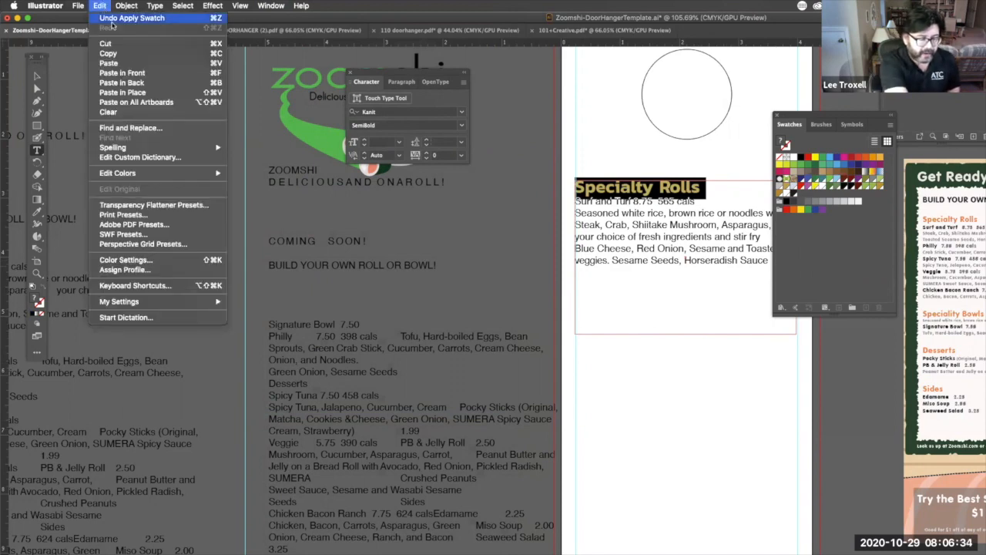
pyautogui.click(112, 43)
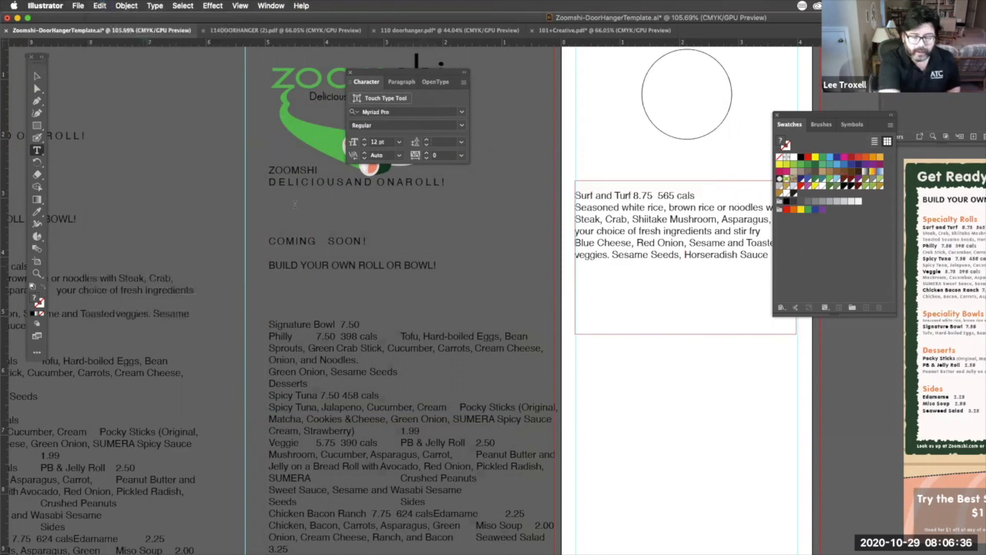
pyautogui.moveTo(577, 154); pyautogui.dragTo(801, 181)
pyautogui.hotkey('ctrl', 'v')
# Finish editing the heading with the Selection tool and relocate the floating tool set next to the artboard text
pyautogui.click(36, 75)
pyautogui.moveTo(36, 56); pyautogui.dragTo(535, 160)
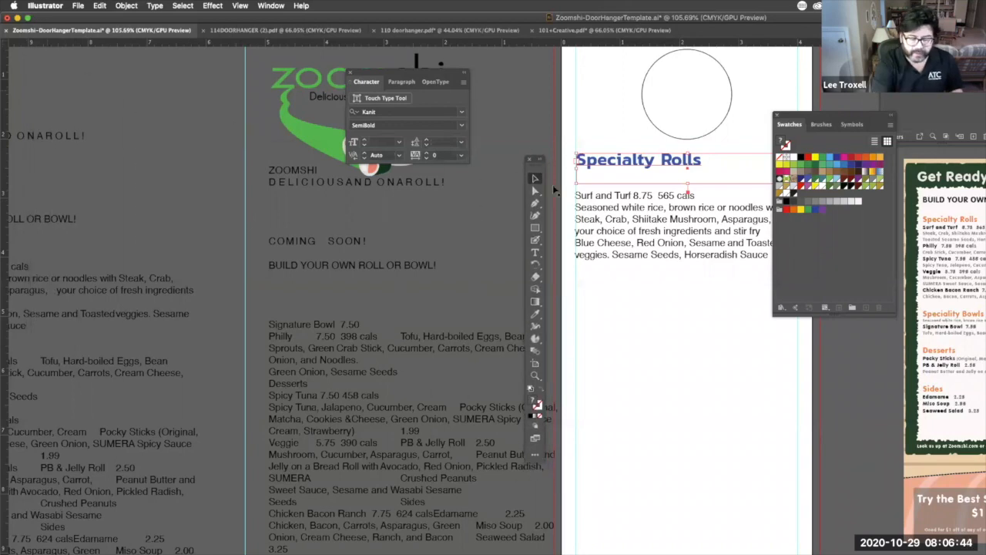
pyautogui.moveTo(675, 353); pyautogui.dragTo(589, 421)
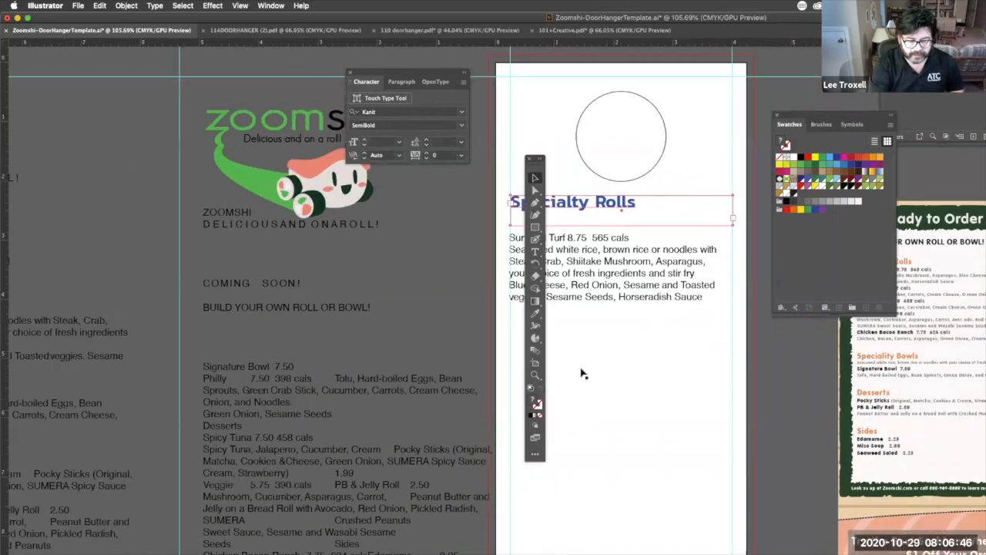
# Relocate the floating tool set off the artboard and shorten the "Specialty Rolls" text frame to fit its single line
pyautogui.moveTo(536, 166); pyautogui.dragTo(448, 223)
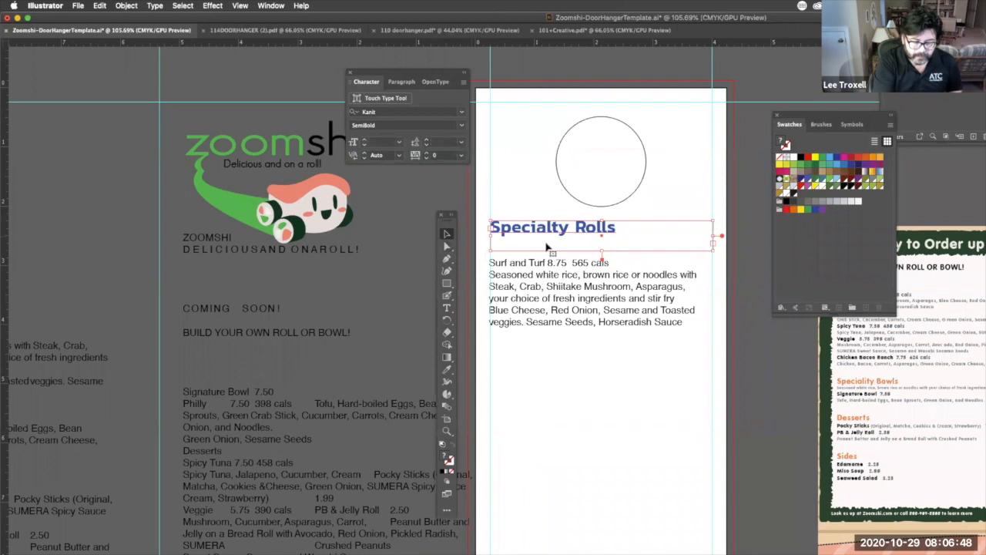
pyautogui.moveTo(602, 250); pyautogui.dragTo(612, 229)
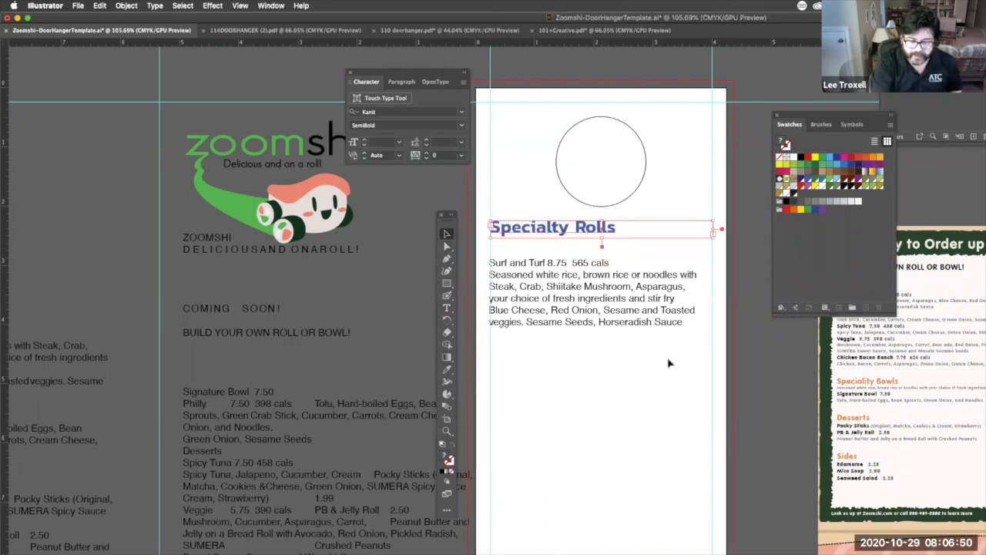
pyautogui.click(668, 438)
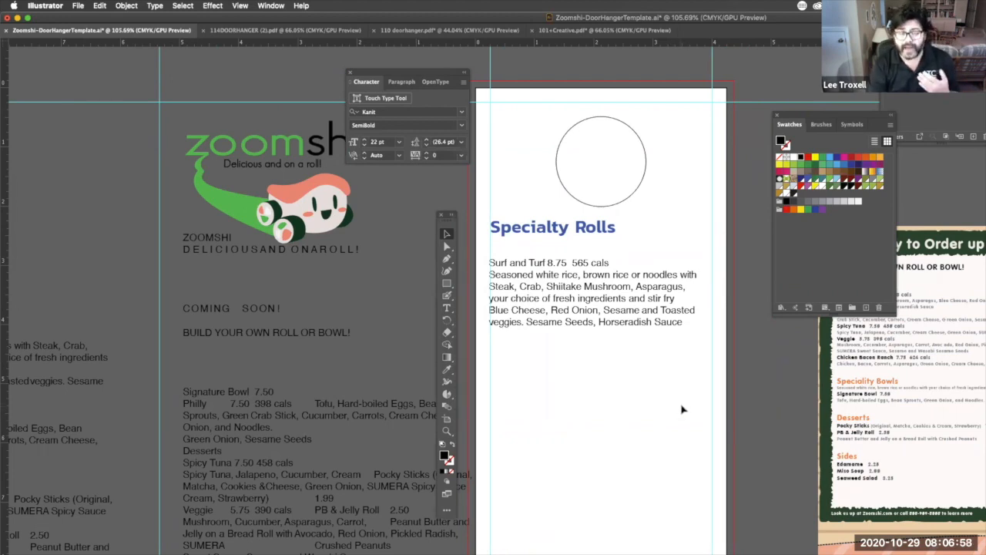
# Draw a straight horizontal line with the Pen tool directly under the "Specialty Rolls" heading, spanning from one margin guide to the other
pyautogui.click(447, 259)
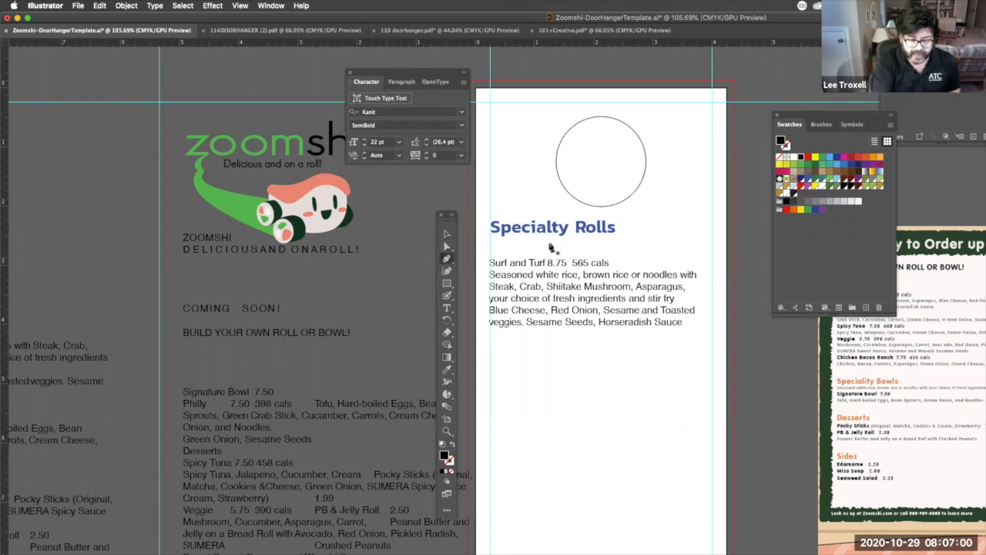
pyautogui.click(490, 238)
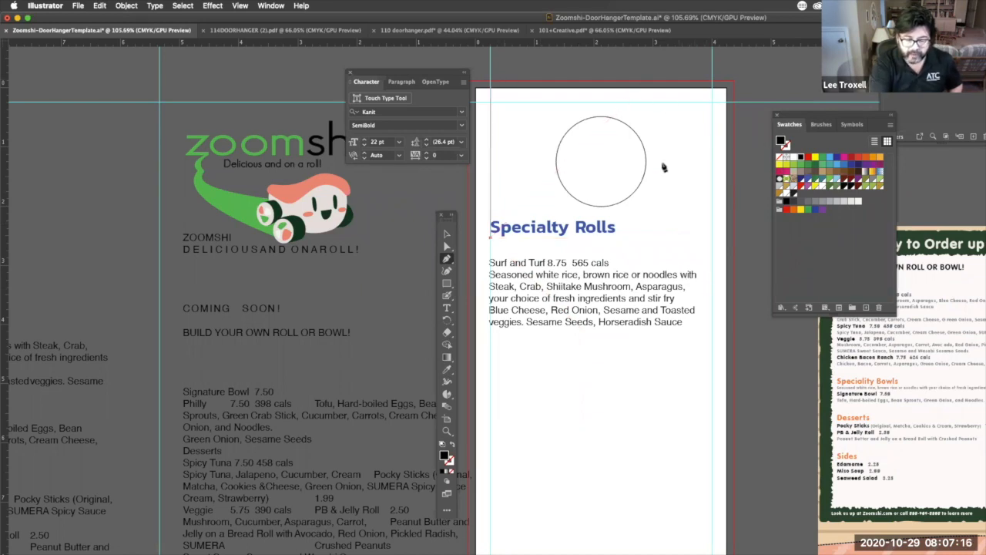
pyautogui.click(713, 239)
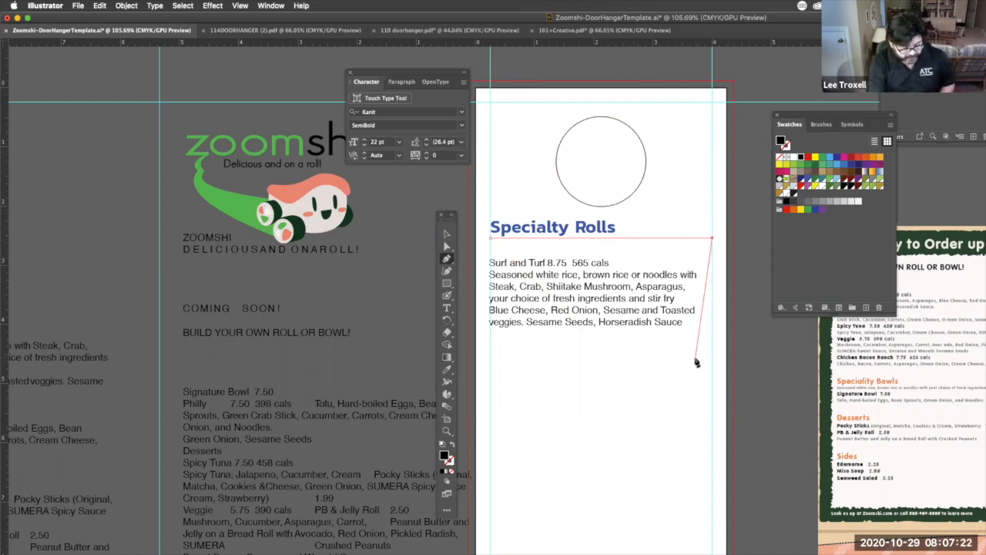
pyautogui.press('Escape')
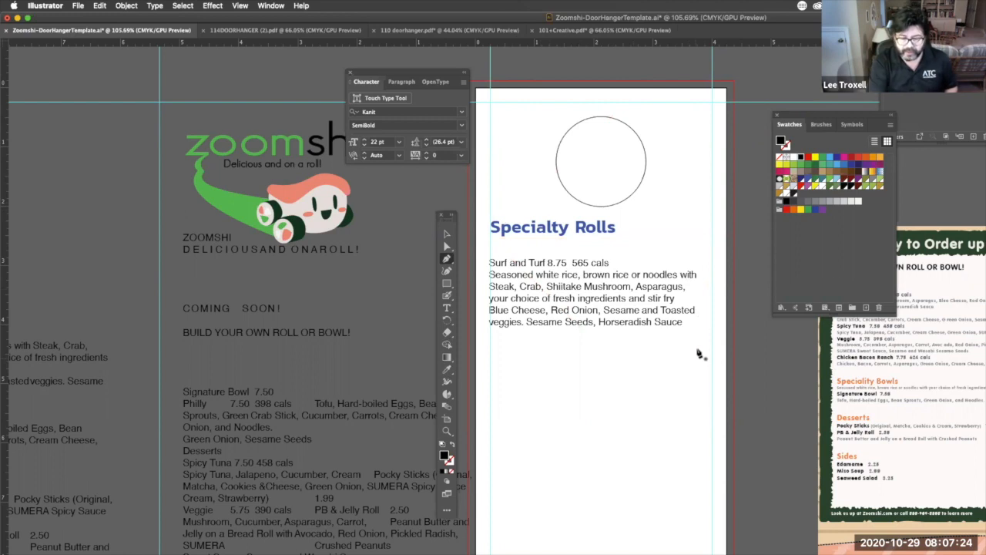
pyautogui.click(447, 234)
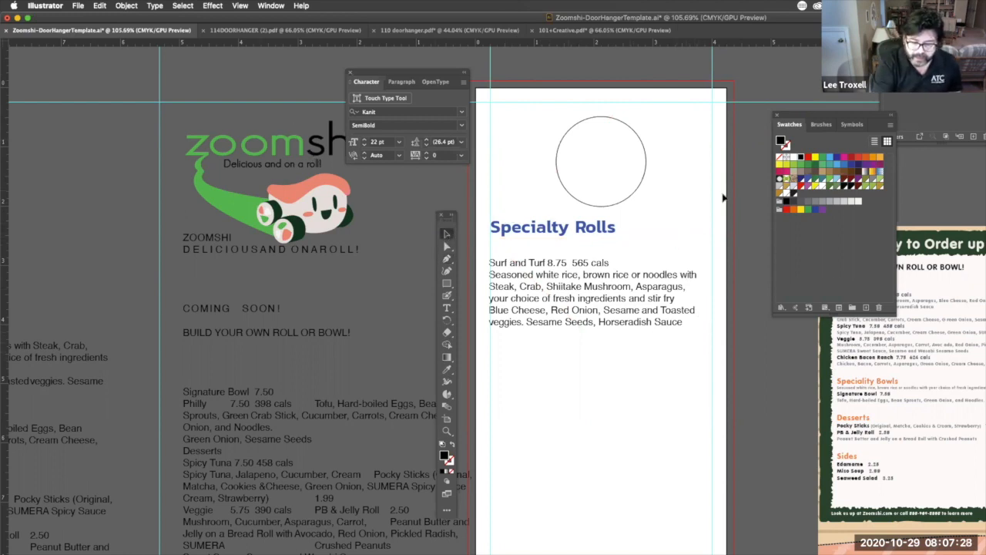
# Select the line under the heading, show the stroke settings, and set its stroke weight to 1 pt
pyautogui.moveTo(734, 195); pyautogui.dragTo(669, 266)
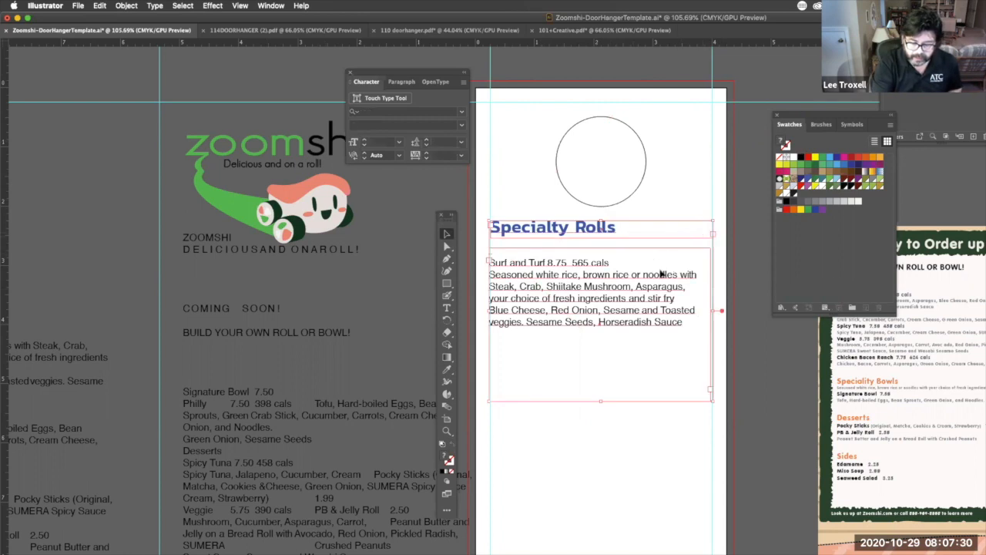
pyautogui.keyDown('shift'); pyautogui.click(618, 287); pyautogui.keyUp('shift')
pyautogui.click(674, 237)
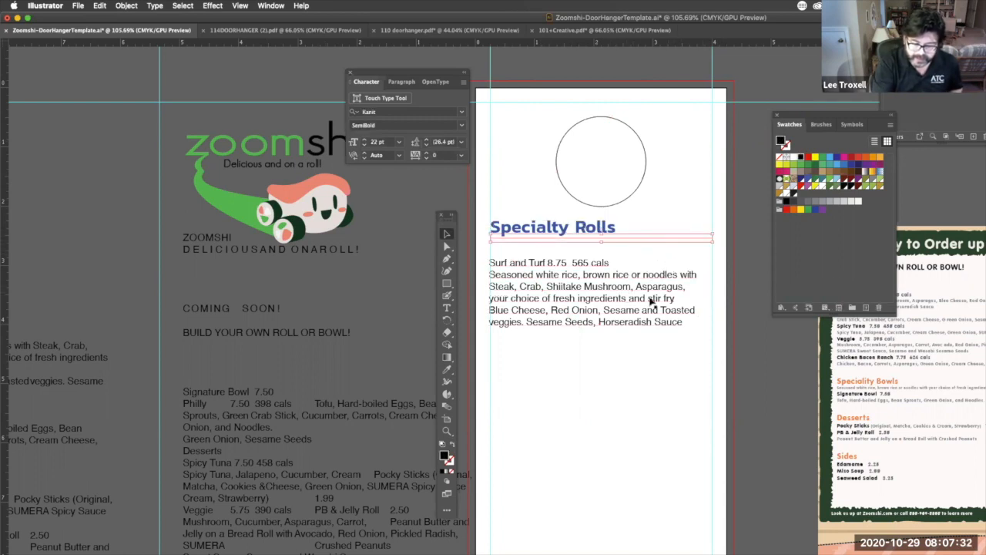
pyautogui.click(282, 7)
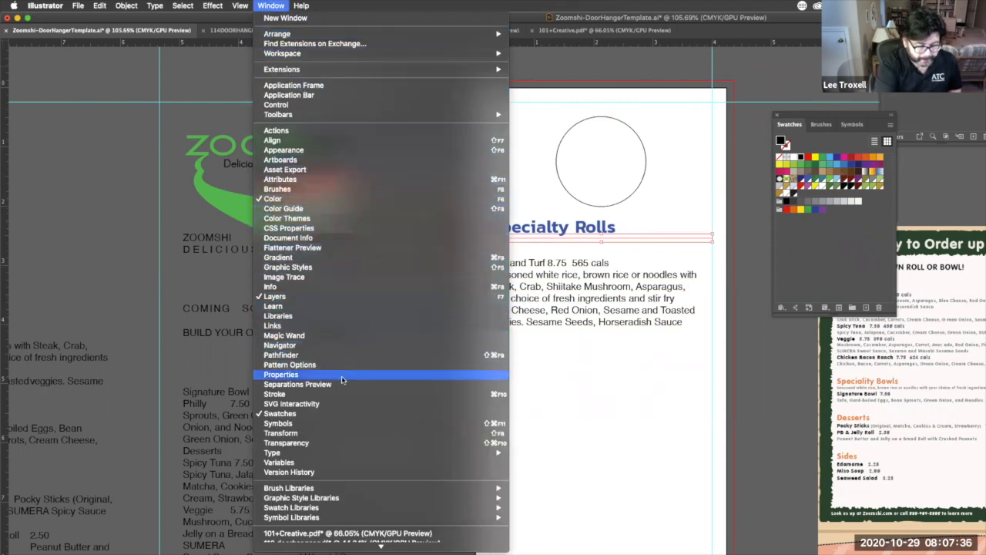
pyautogui.click(358, 393)
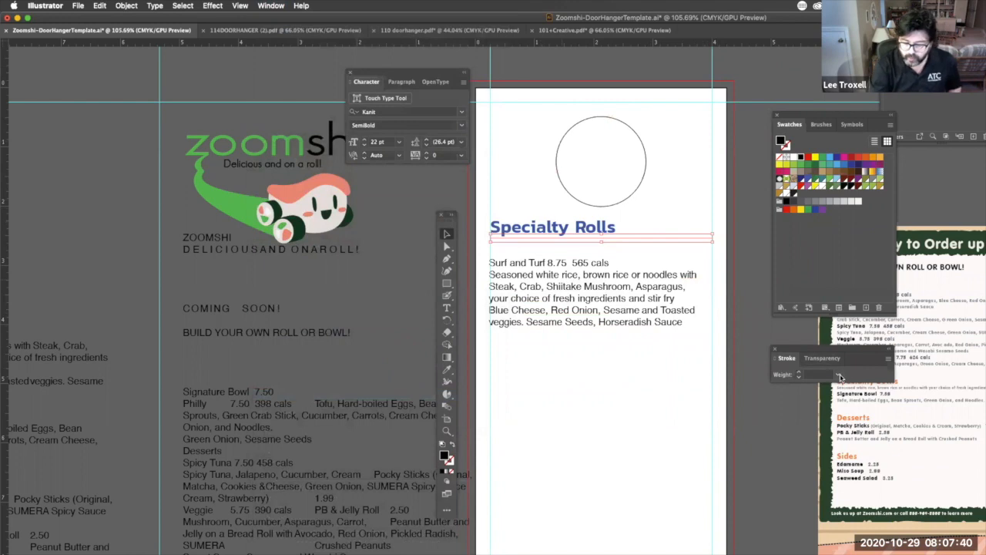
pyautogui.click(839, 375)
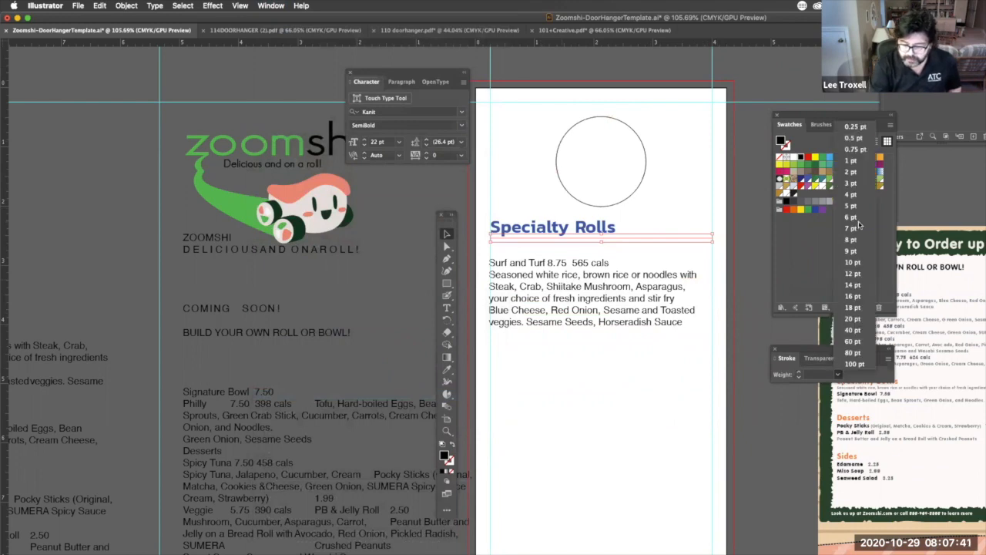
pyautogui.click(852, 161)
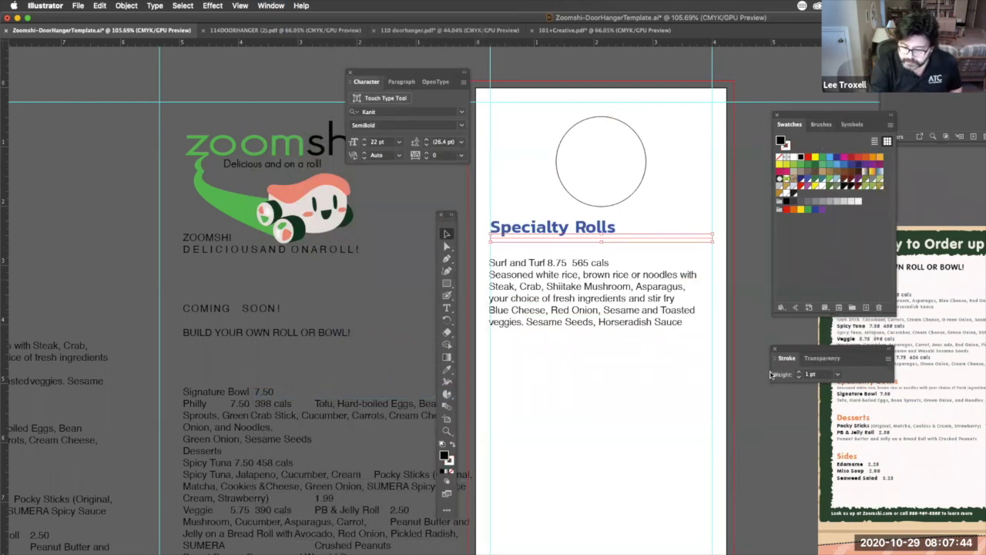
# Move the "Specialty Rolls" heading and the menu item text down, clear of the line, and reselect the line
pyautogui.click(688, 247)
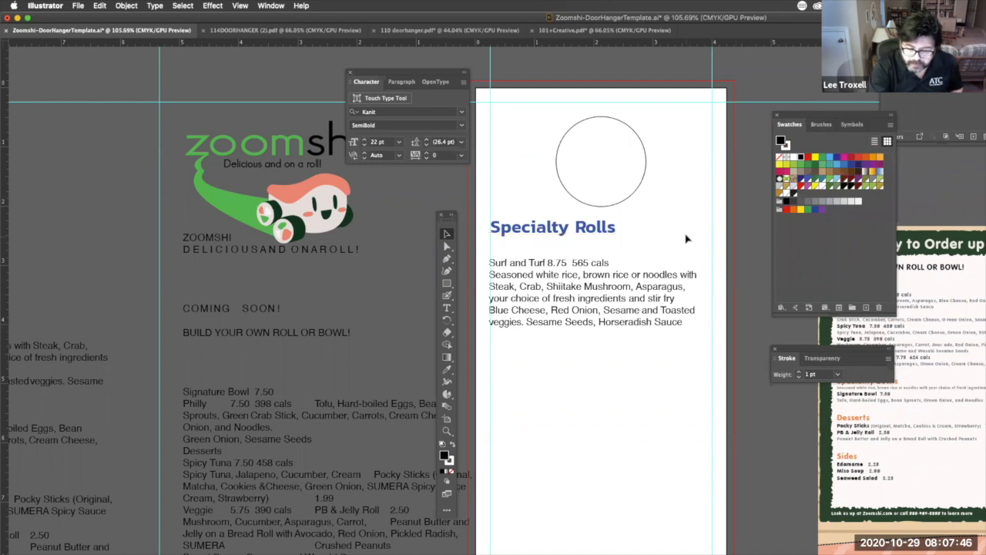
pyautogui.moveTo(688, 225); pyautogui.dragTo(696, 248)
pyautogui.moveTo(625, 282); pyautogui.dragTo(634, 303)
pyautogui.press('super+z')
pyautogui.press('super+z')
pyautogui.press('super+z')
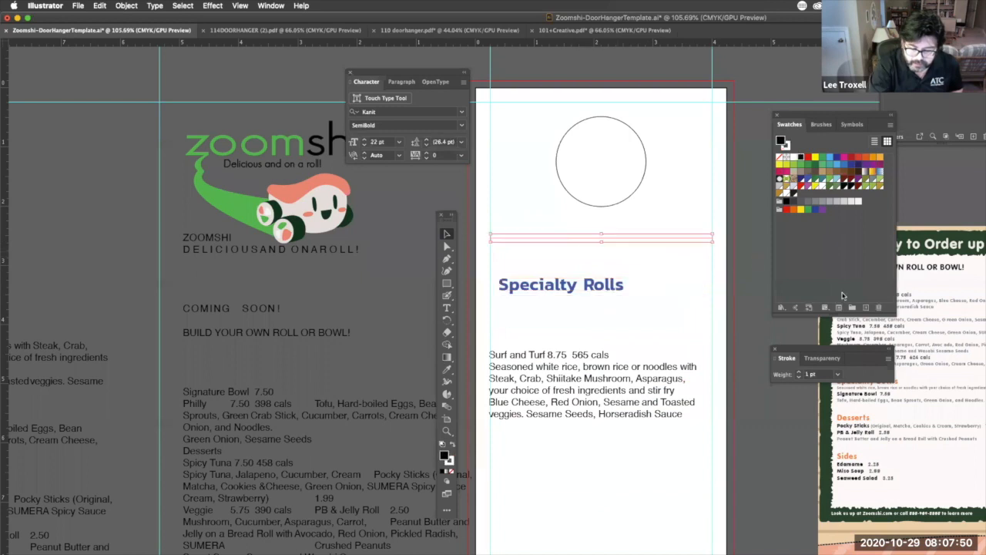
# Set the line's stroke weight to 6 pt and color its stroke with the golden-brown swatch
pyautogui.click(800, 372)
pyautogui.click(800, 372)
pyautogui.click(800, 372)
pyautogui.click(799, 372)
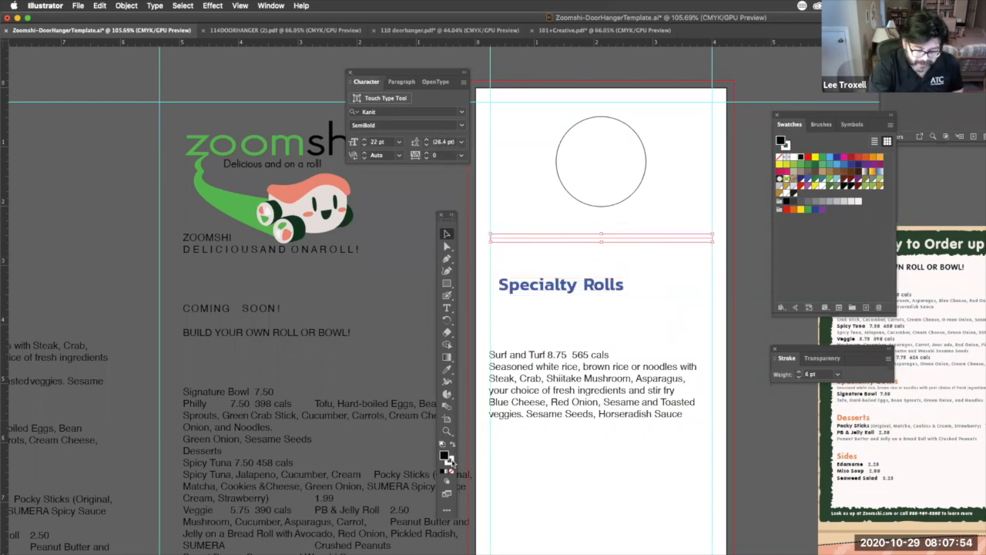
pyautogui.press('x')
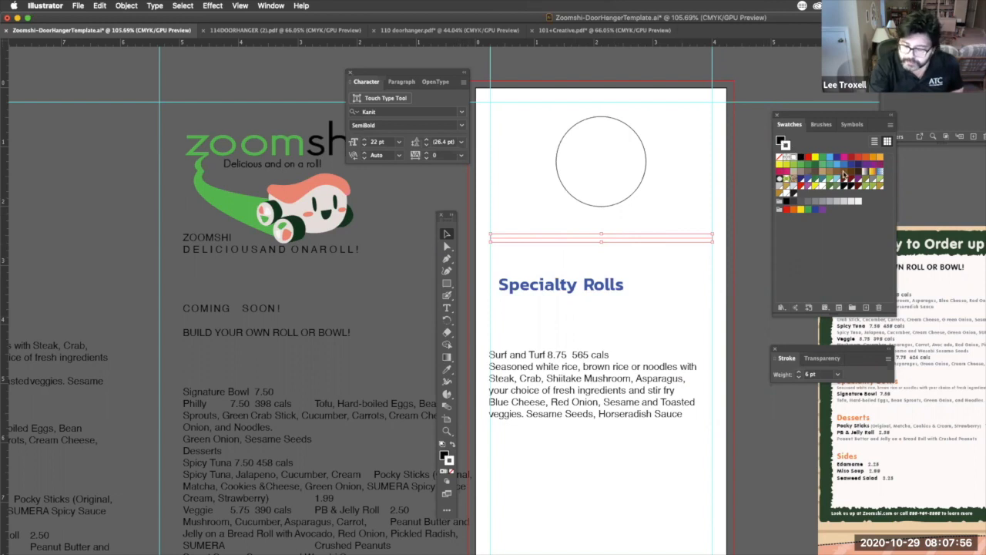
pyautogui.click(780, 192)
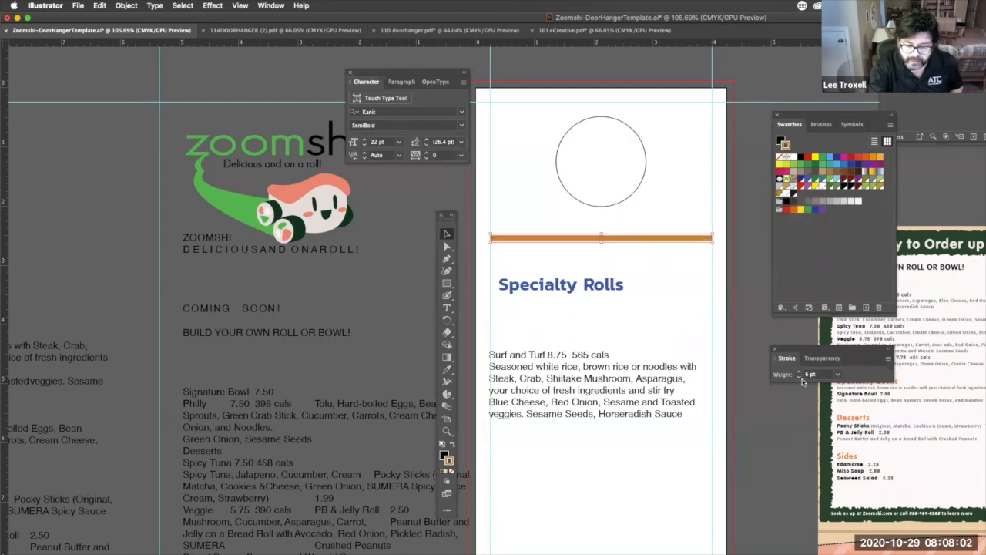
# Reduce the golden-brown line's stroke weight to 2 pt
pyautogui.click(799, 376)
pyautogui.click(799, 377)
pyautogui.click(800, 377)
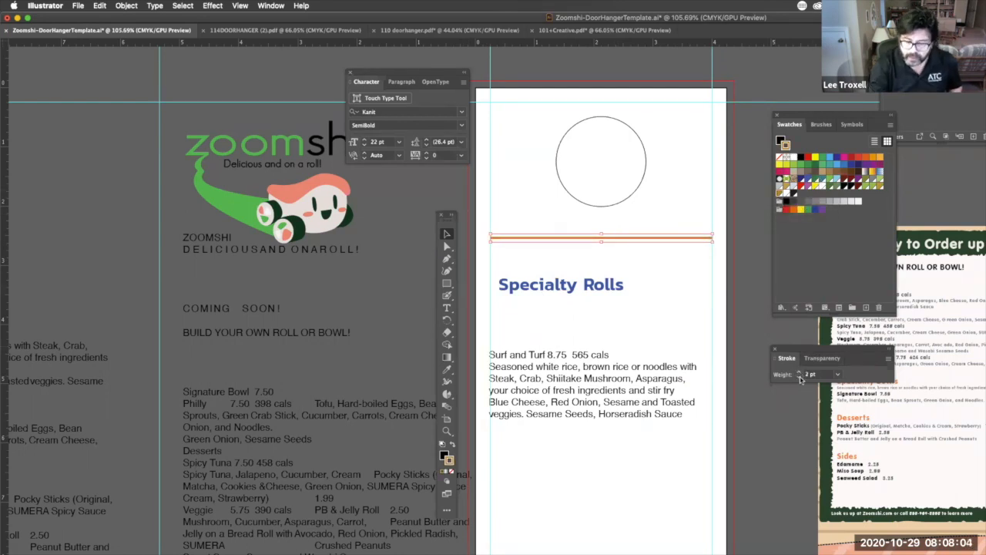
# Move the line up closer to the circle and place the "Specialty Rolls" heading directly on top of it, aligned with the margin guide
pyautogui.moveTo(642, 236); pyautogui.dragTo(642, 222)
pyautogui.moveTo(580, 304); pyautogui.dragTo(557, 215)
pyautogui.click(598, 265)
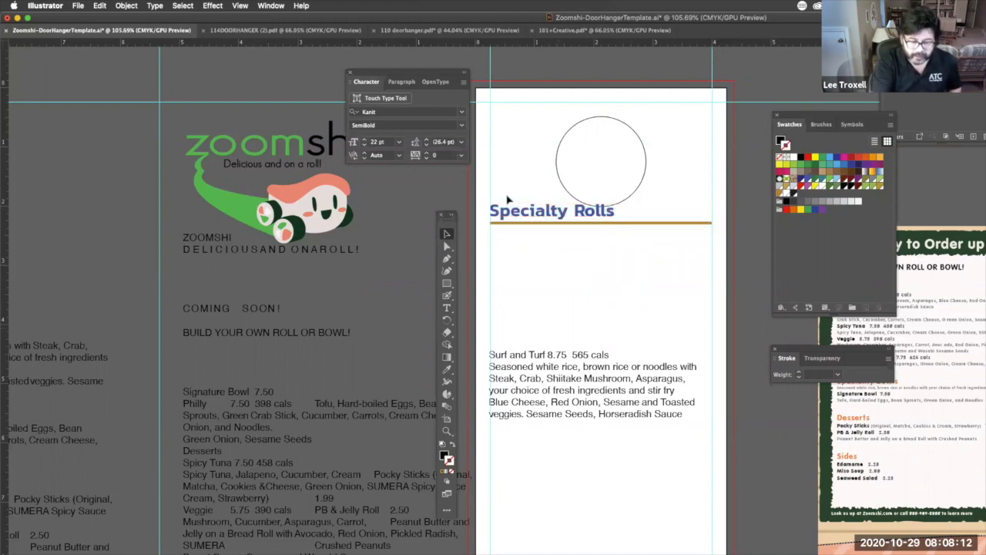
# Select the line together with the heading and nudge both down, away from the circle
pyautogui.click(530, 218)
pyautogui.click(530, 224)
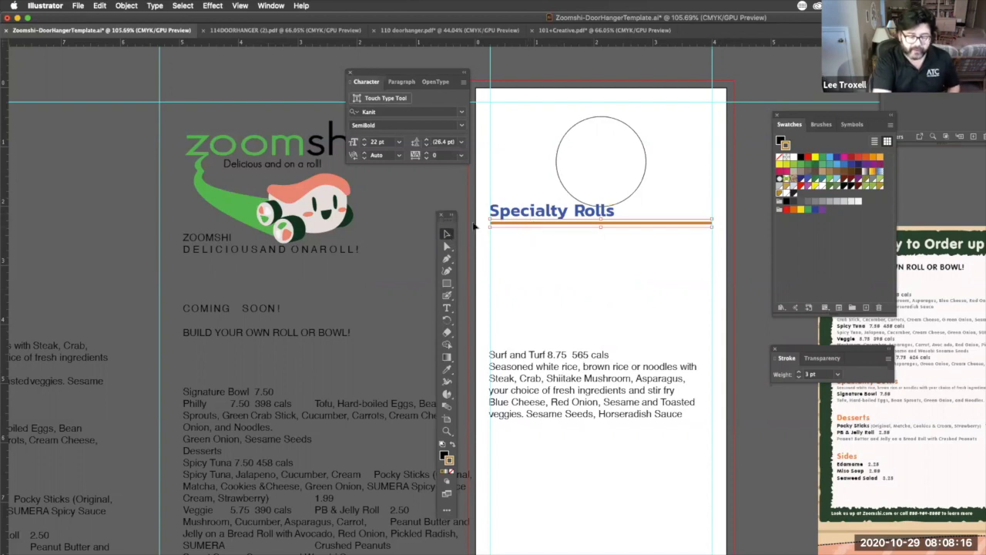
pyautogui.moveTo(526, 229); pyautogui.dragTo(529, 233)
pyautogui.press('Down')
pyautogui.press('Down')
pyautogui.press('Down')
pyautogui.press('Down')
pyautogui.press('Down')
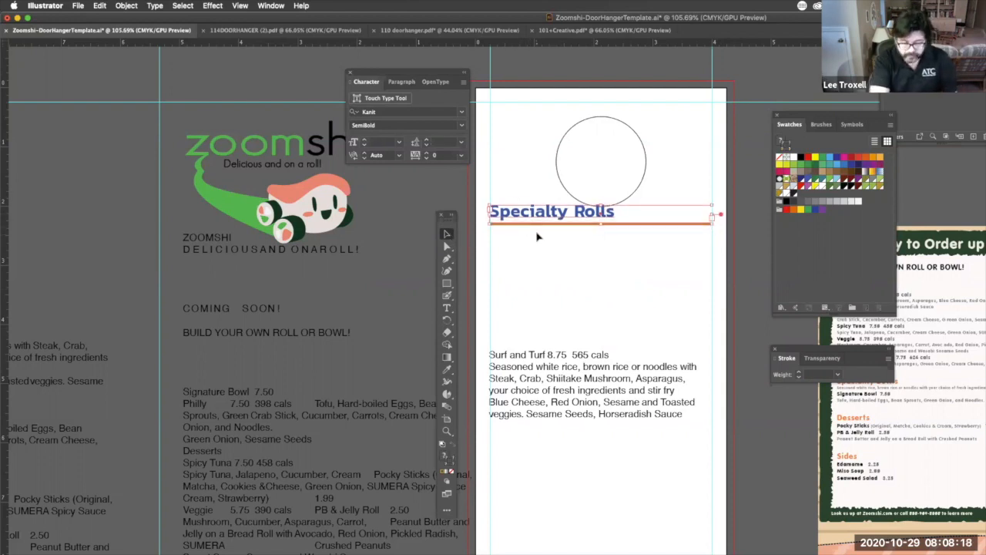
# Select only the "Specialty Rolls" heading and nudge it down until its baseline sits just above the line and its descenders overlap it
pyautogui.press('super+shift+a')
pyautogui.click(529, 220)
pyautogui.press('Down')
pyautogui.press('Down')
pyautogui.press('Down')
pyautogui.press('Down')
pyautogui.press('Down')
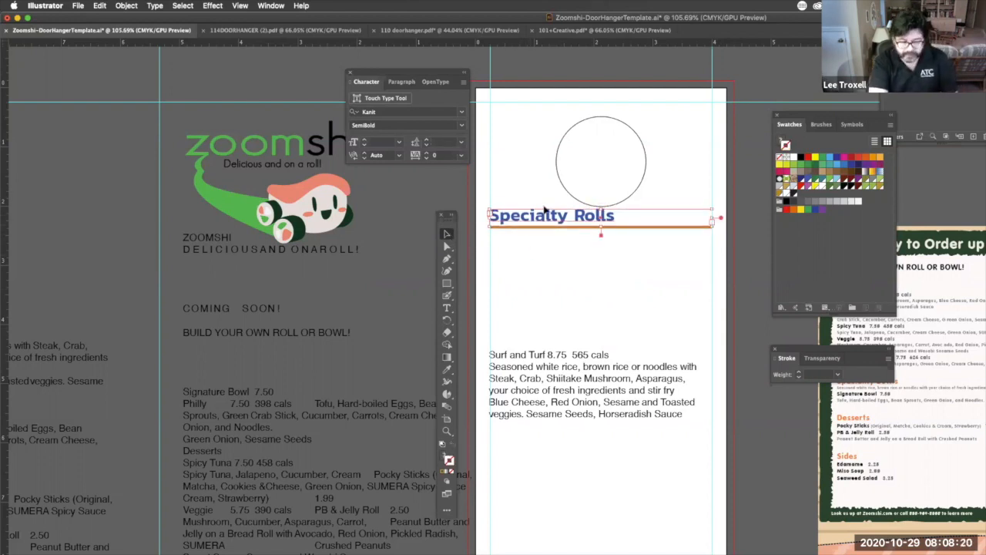
pyautogui.press('Down')
pyautogui.press('Down')
pyautogui.press('Down')
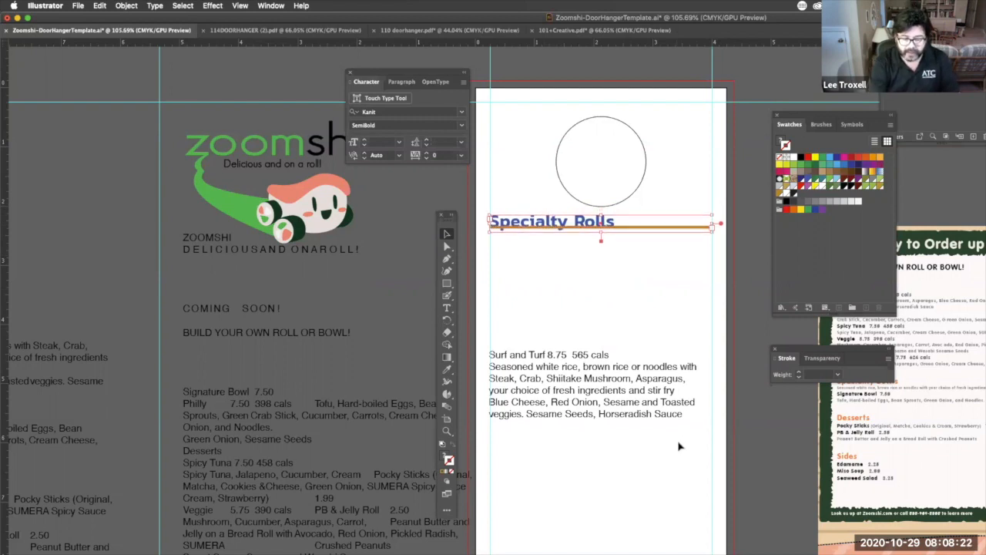
pyautogui.press('Up')
pyautogui.press('Up')
pyautogui.press('Up')
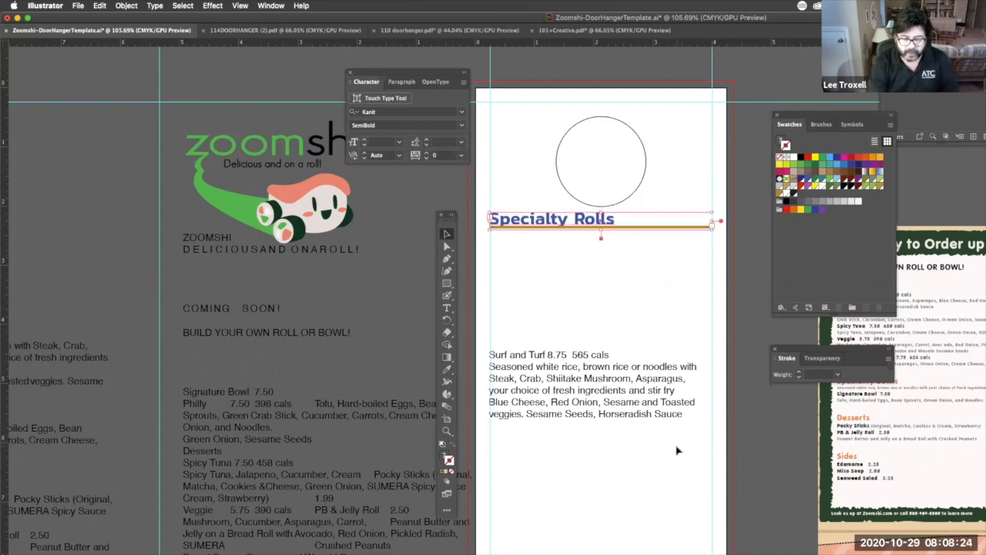
# Bring the "Specialty Rolls" heading to the front so it sits over the line
pyautogui.click(126, 6)
pyautogui.moveTo(215, 28)
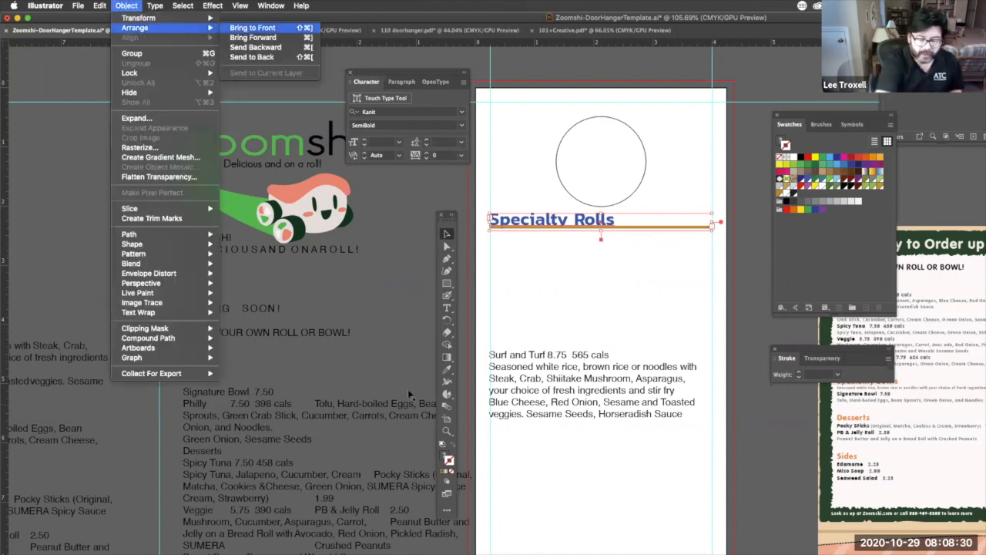
pyautogui.click(253, 28)
pyautogui.click(685, 231)
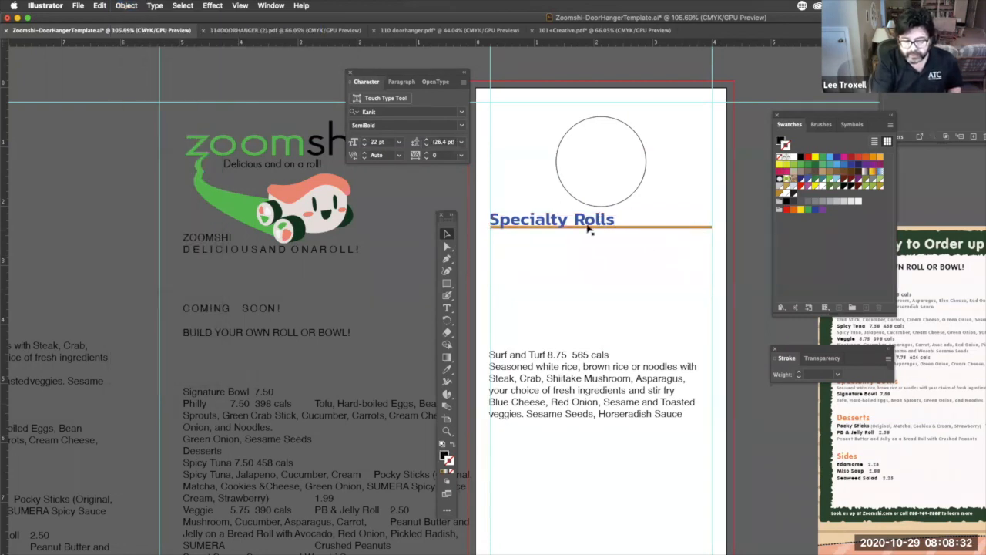
# Select the golden-brown line under the heading and thin its stroke weight to 1 pt
pyautogui.scroll(3, 692, 231)
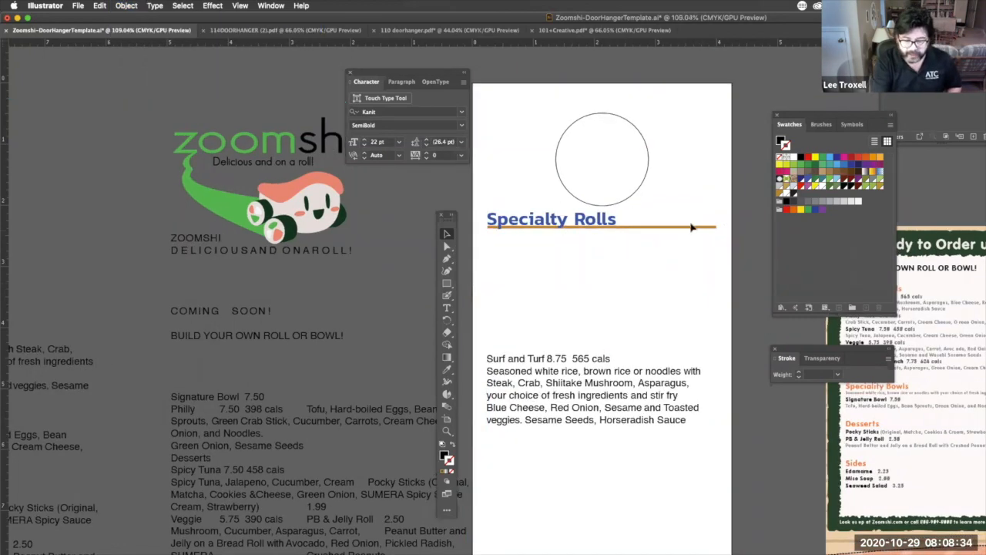
pyautogui.click(703, 225)
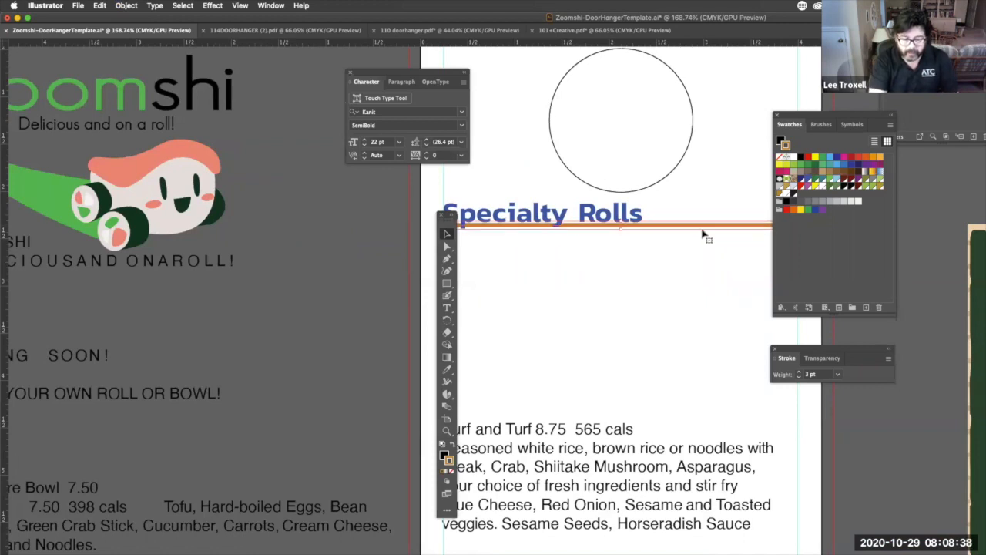
pyautogui.click(800, 376)
pyautogui.click(800, 377)
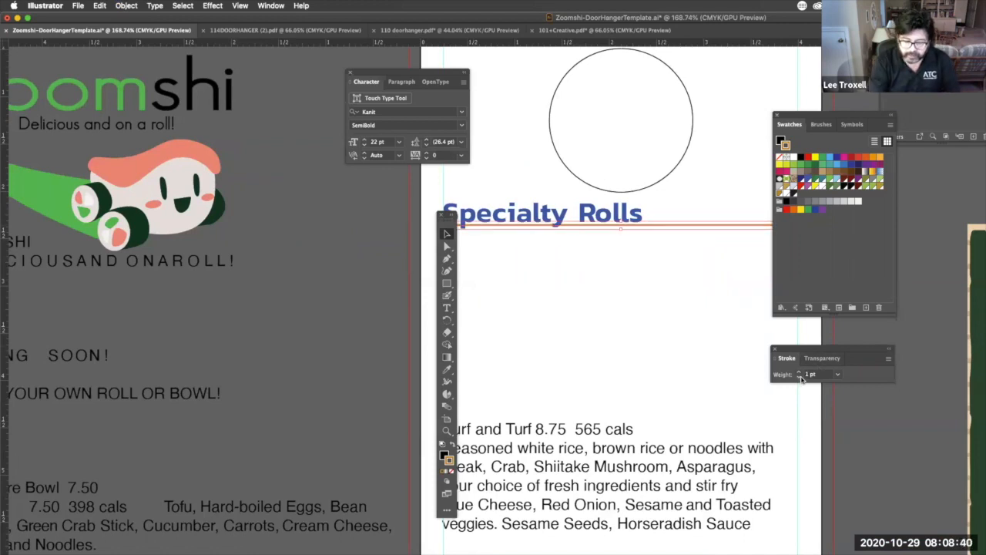
pyautogui.click(662, 358)
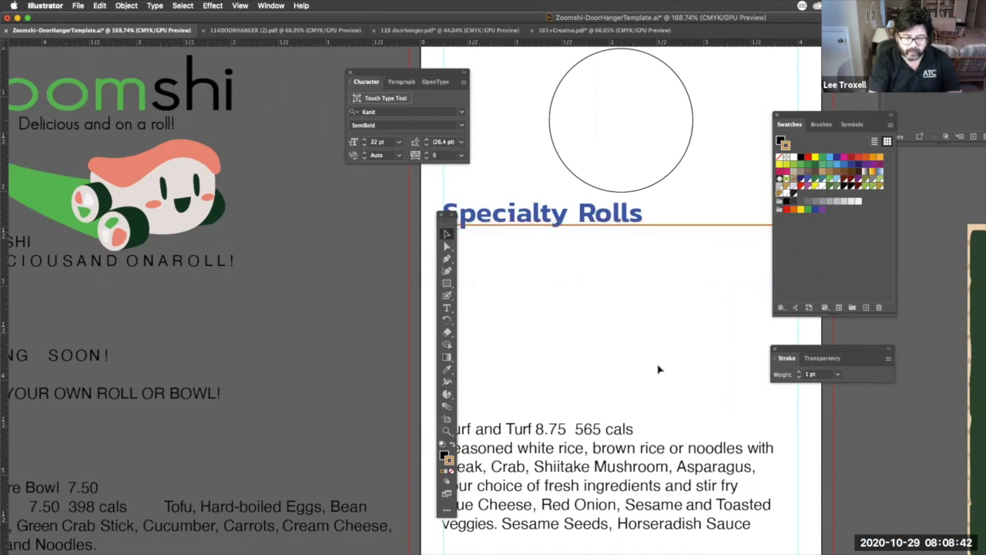
# Relocate the floating tool set off the artboard and move the menu item text frame up to just below the heading's line
pyautogui.moveTo(448, 220); pyautogui.dragTo(378, 234)
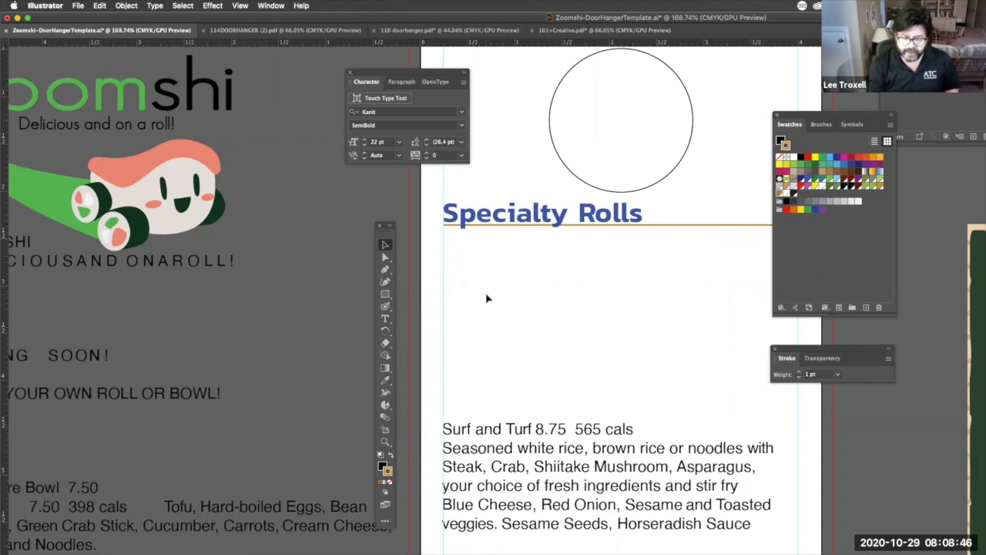
pyautogui.scroll(-2, 619, 407)
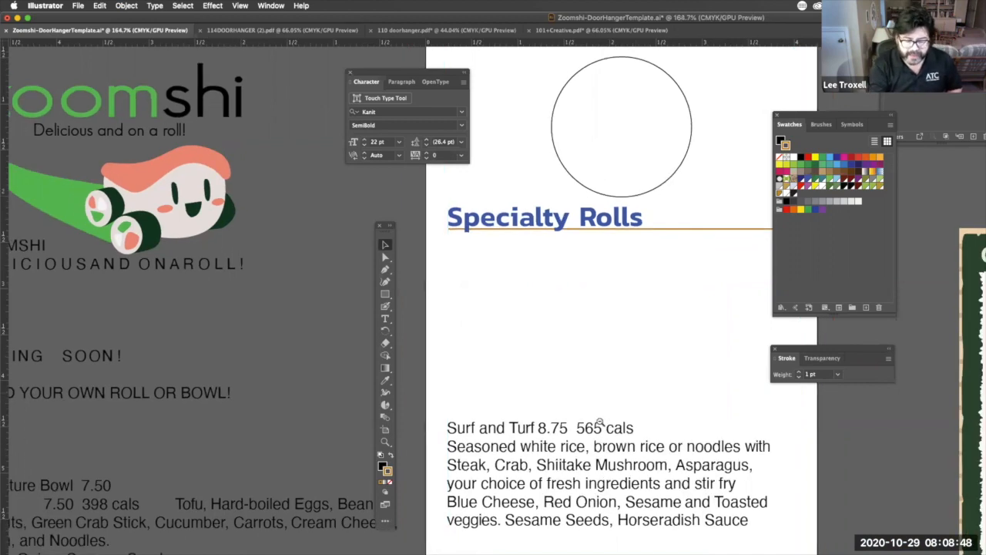
pyautogui.moveTo(570, 449); pyautogui.dragTo(542, 353)
pyautogui.moveTo(541, 352); pyautogui.dragTo(544, 348)
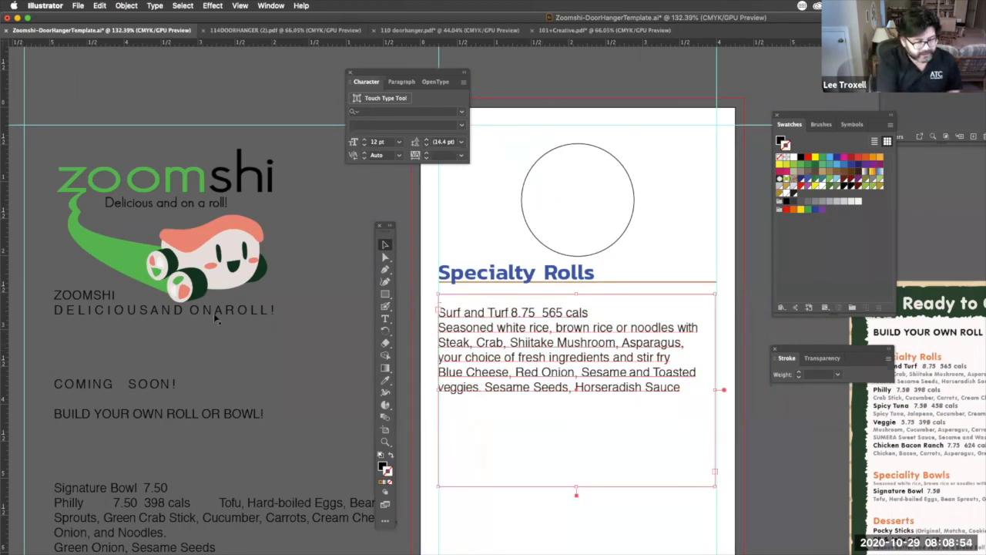
# Format the "Surf and Turf 8.75 565 cals" line in Kanit SemiBold with tracking 0 and a golden-brown fill
pyautogui.press('t')
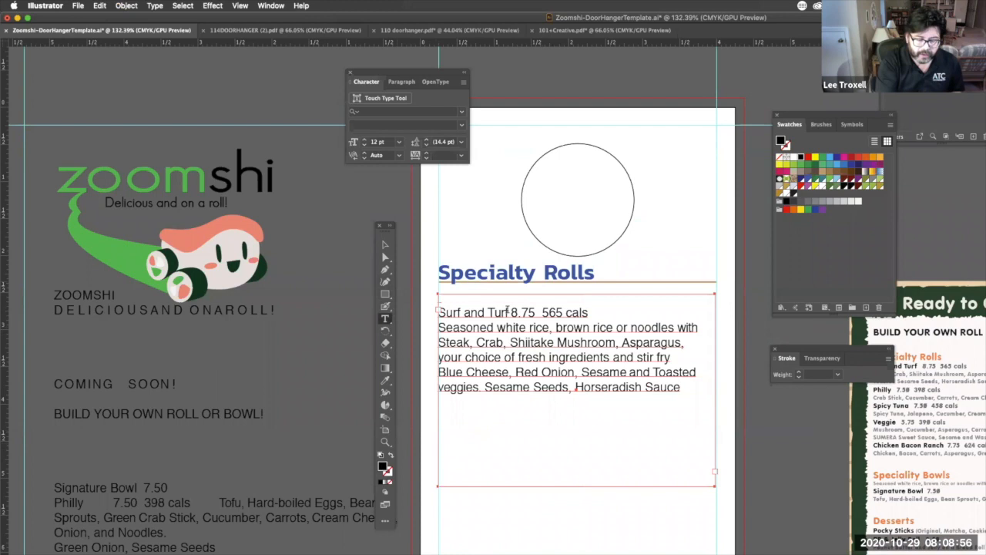
pyautogui.tripleClick(522, 312)
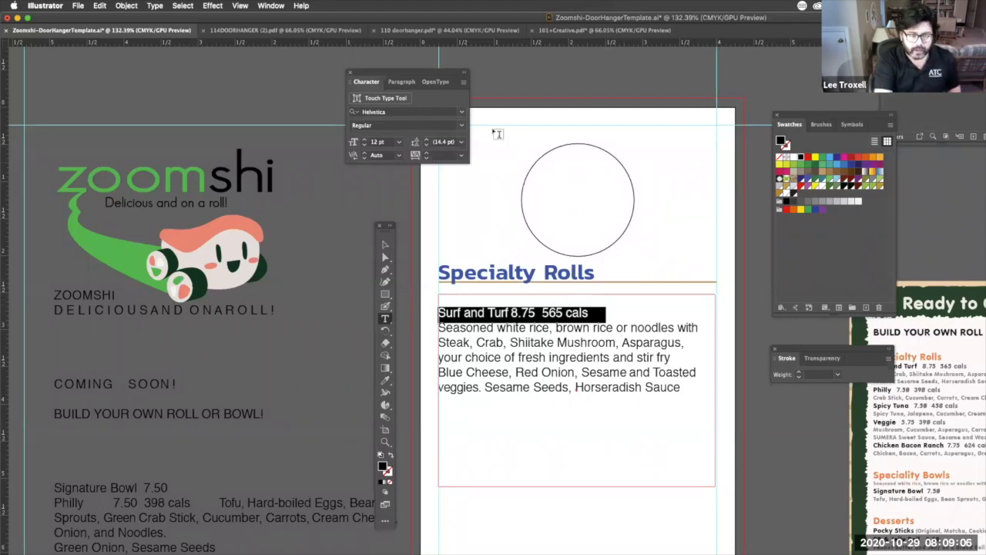
pyautogui.click(462, 111)
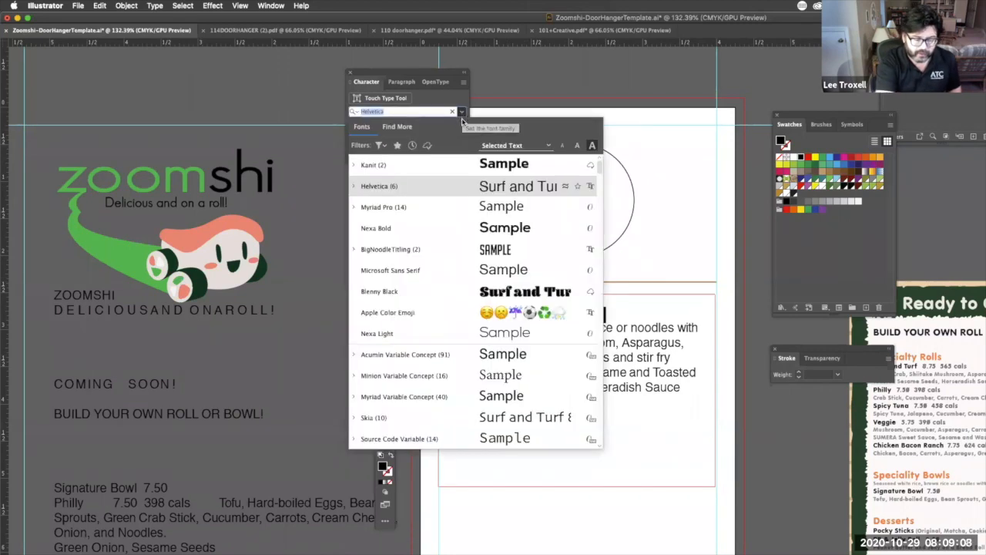
pyautogui.click(504, 164)
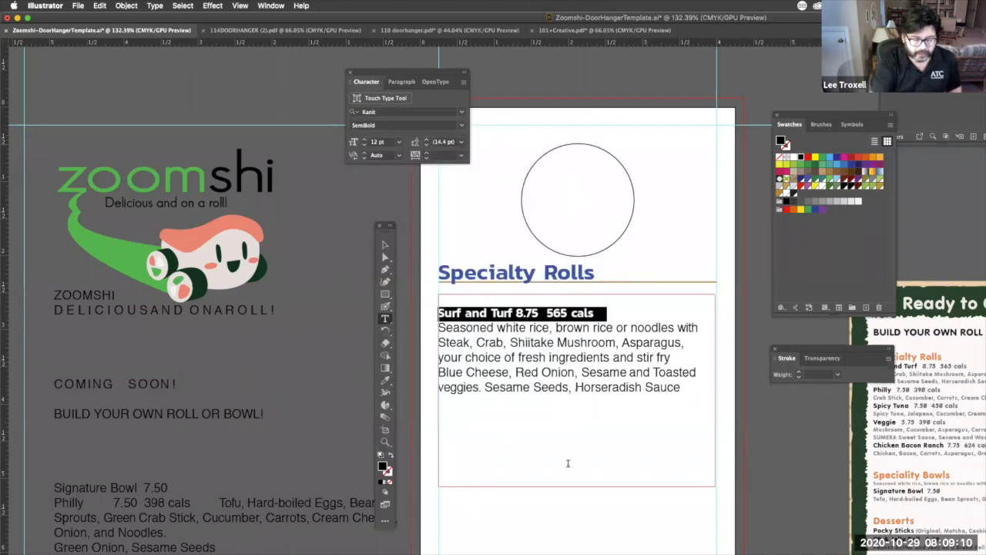
pyautogui.click(463, 157)
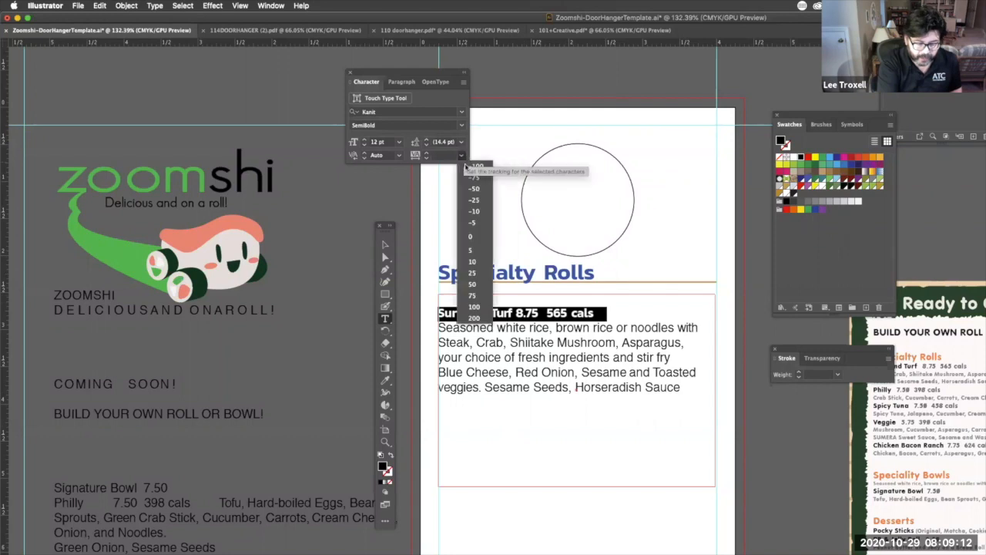
pyautogui.click(486, 230)
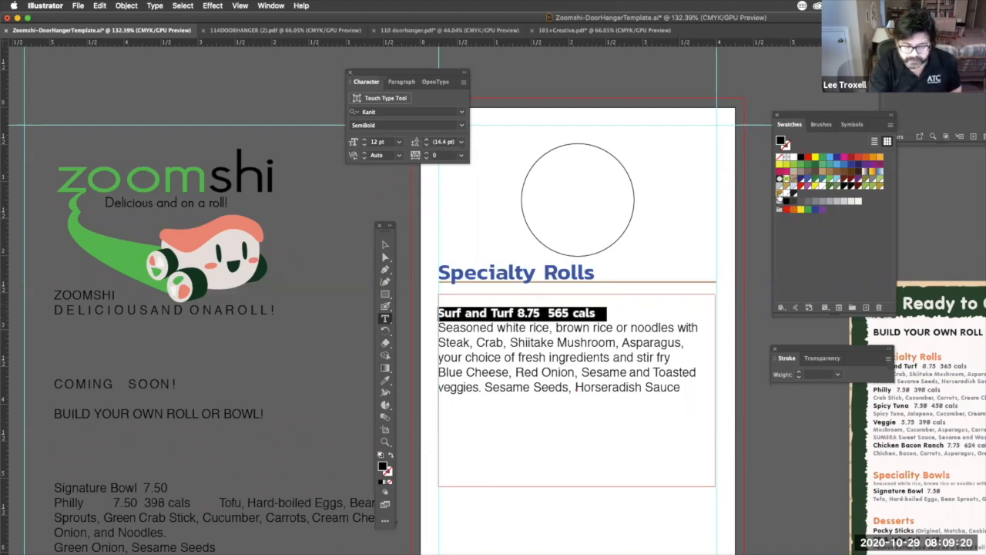
pyautogui.click(780, 192)
pyautogui.click(557, 343)
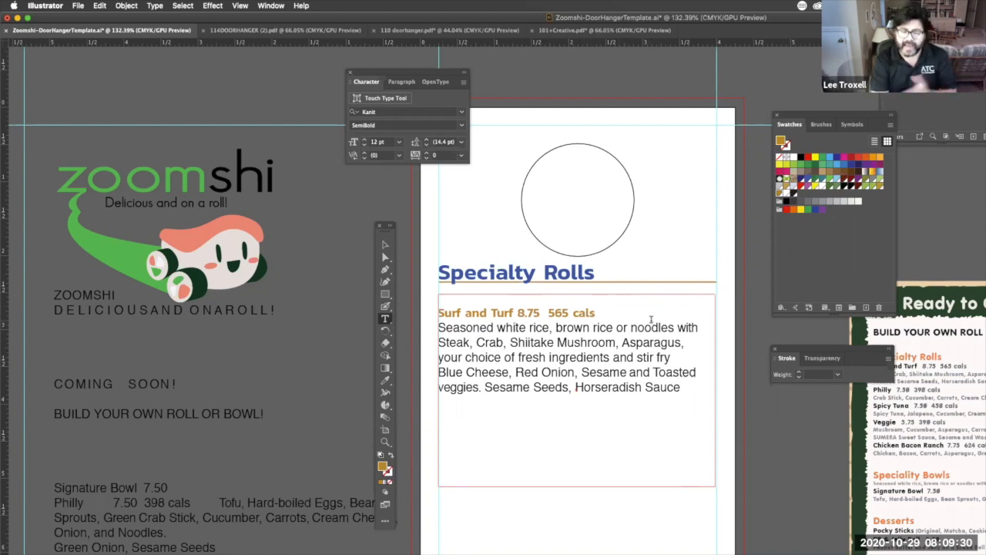
# Separate the "Surf and Turf" name from its price and calories with tab spacing so both fit on one line
pyautogui.click(516, 313)
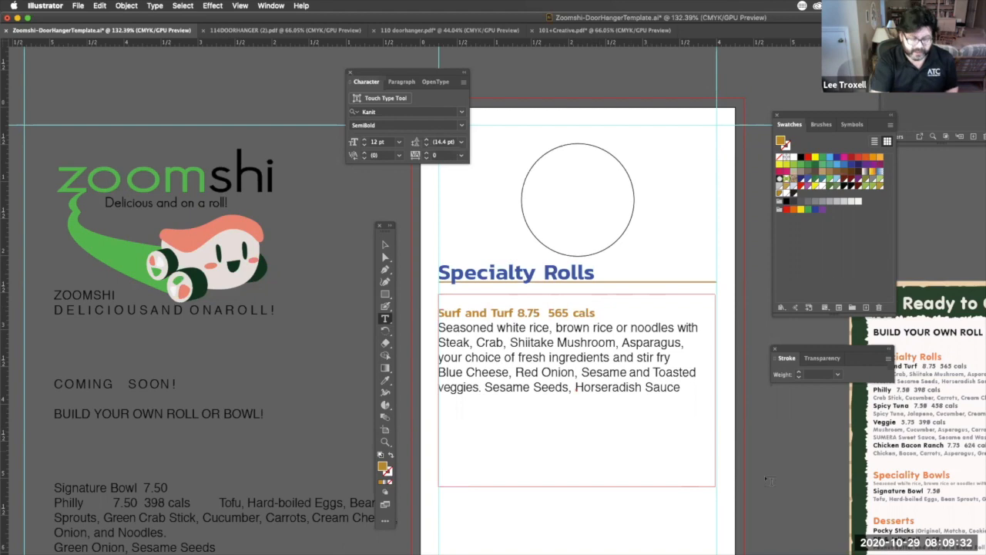
pyautogui.press('Tab')
pyautogui.press('Tab')
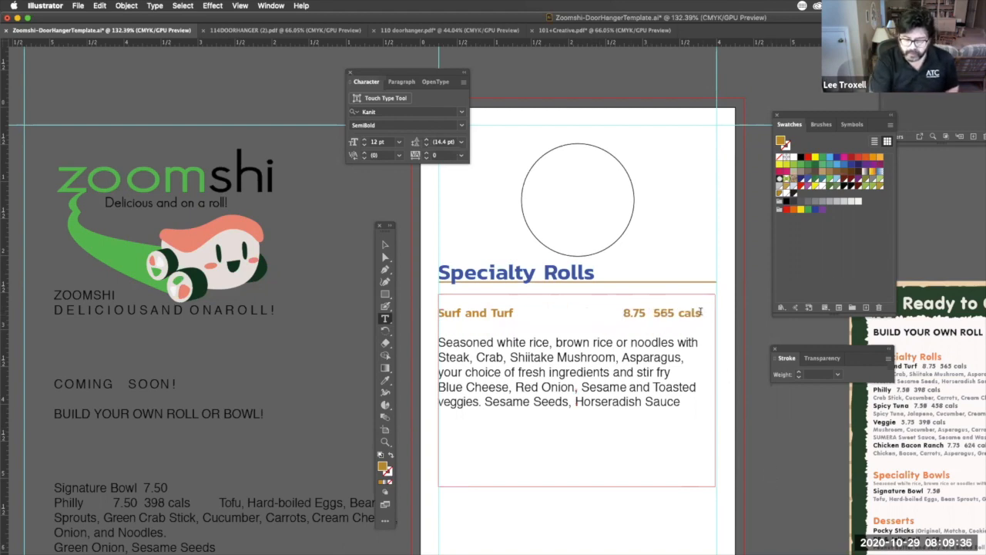
pyautogui.moveTo(625, 312); pyautogui.dragTo(514, 310)
pyautogui.press('Tab')
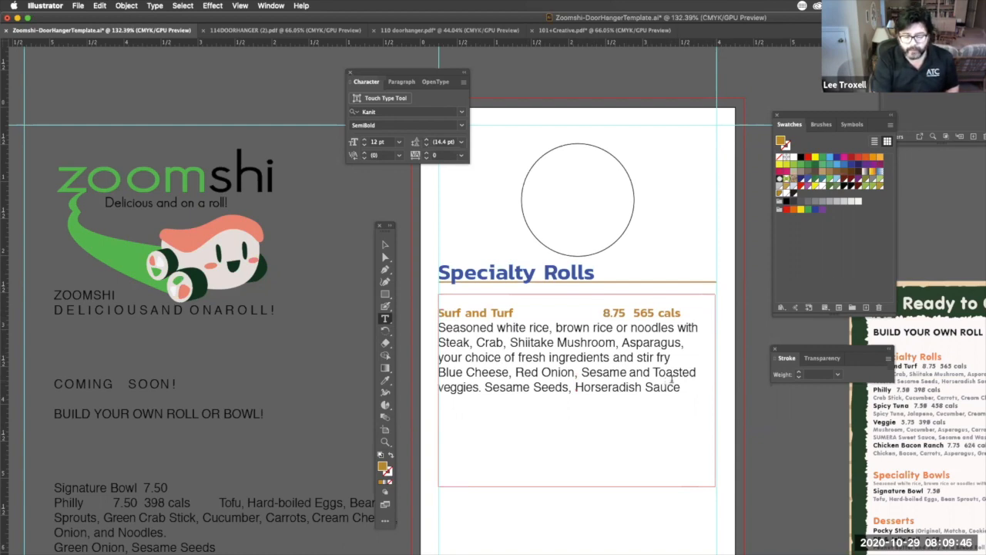
# Select the whole "Surf and Turf" line and check the type commands and paragraph options for tab settings
pyautogui.moveTo(438, 312); pyautogui.dragTo(715, 303)
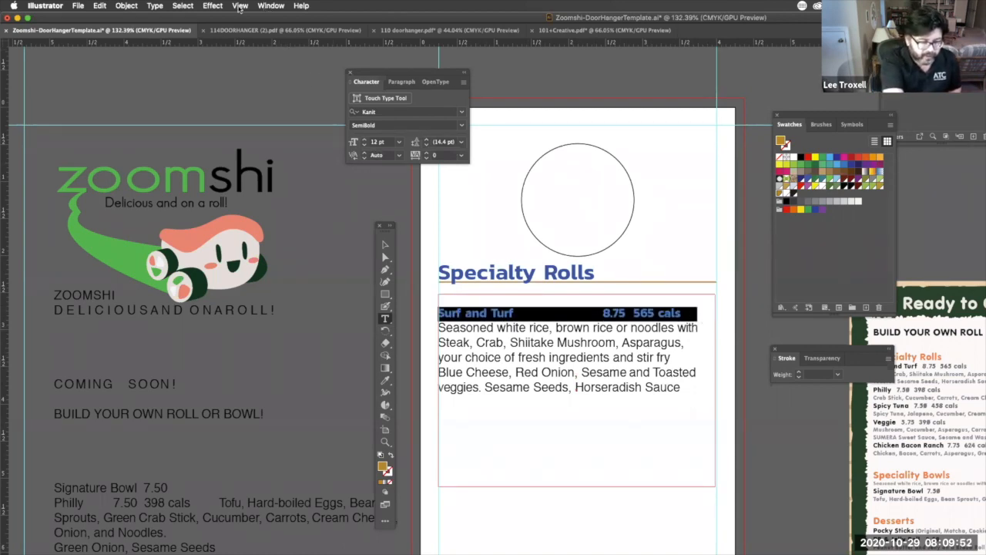
pyautogui.click(155, 6)
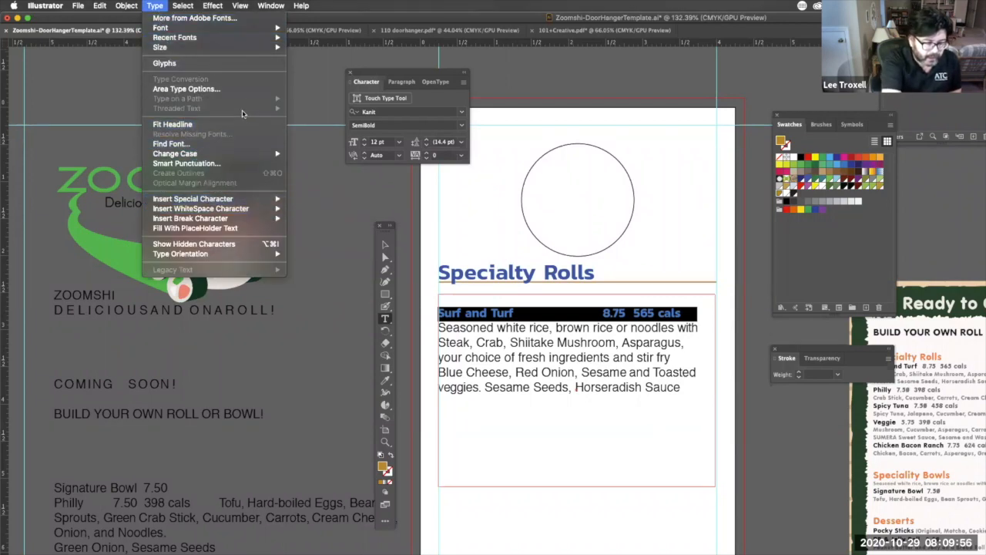
pyautogui.moveTo(237, 209)
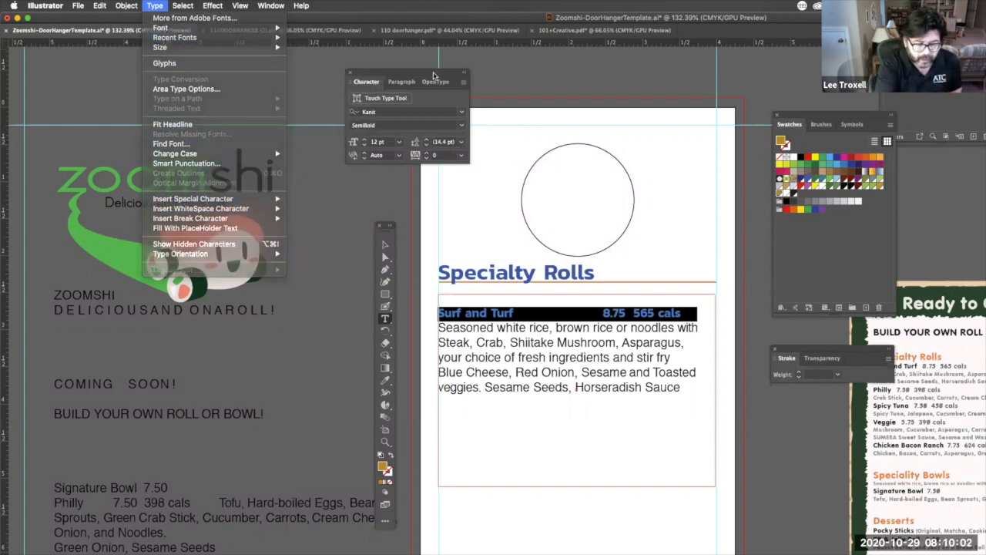
pyautogui.click(434, 75)
pyautogui.moveTo(434, 75); pyautogui.dragTo(517, 91)
pyautogui.click(484, 96)
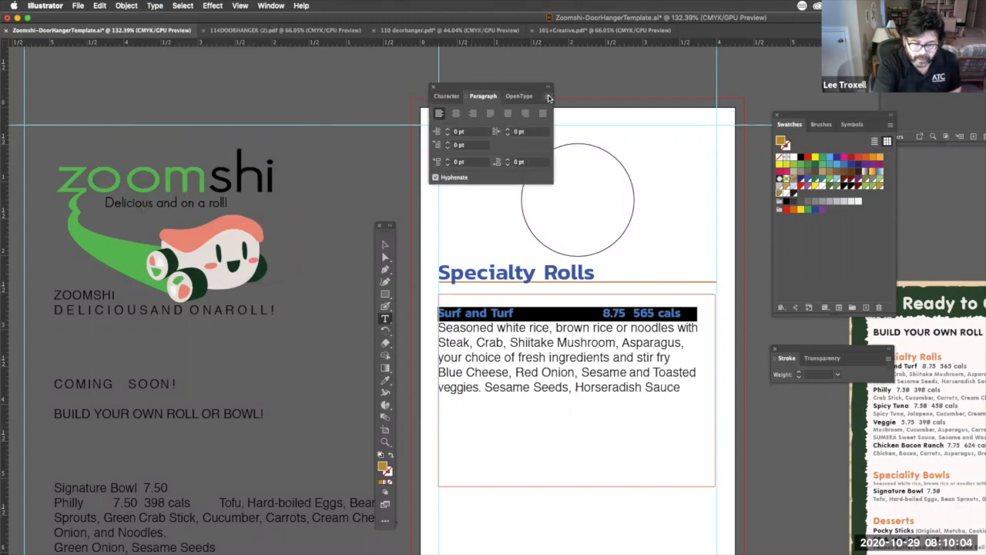
pyautogui.click(548, 97)
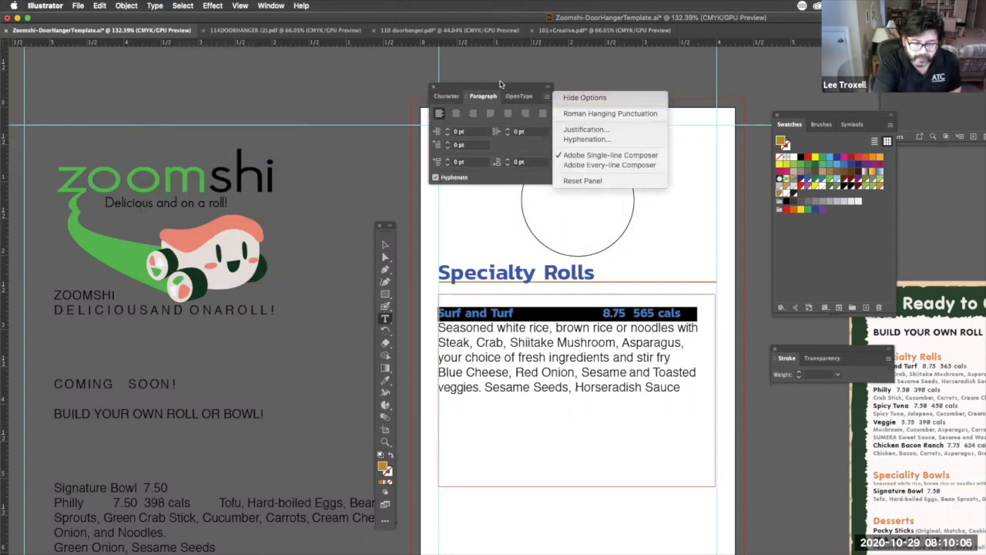
pyautogui.press('Escape')
pyautogui.click(155, 5)
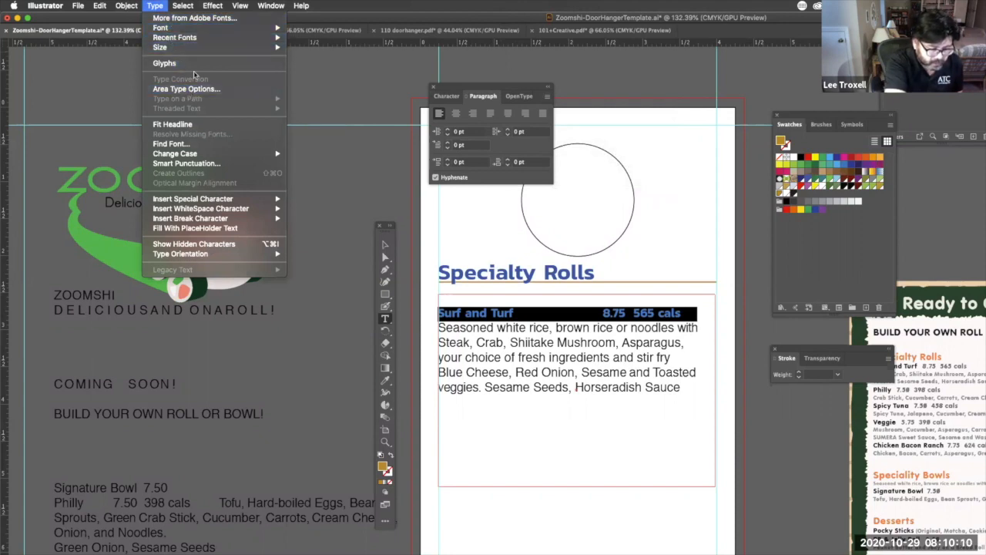
pyautogui.moveTo(137, 7)
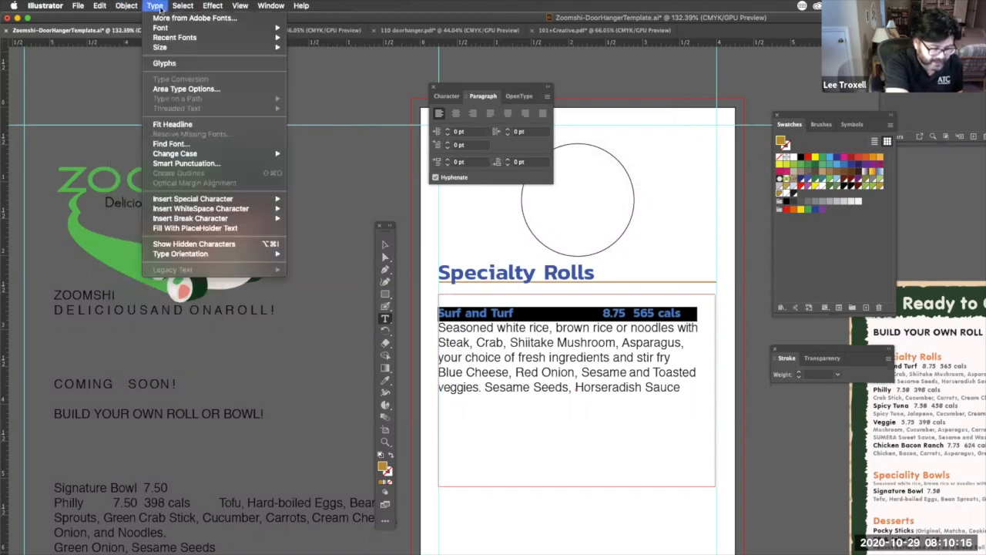
pyautogui.moveTo(189, 8)
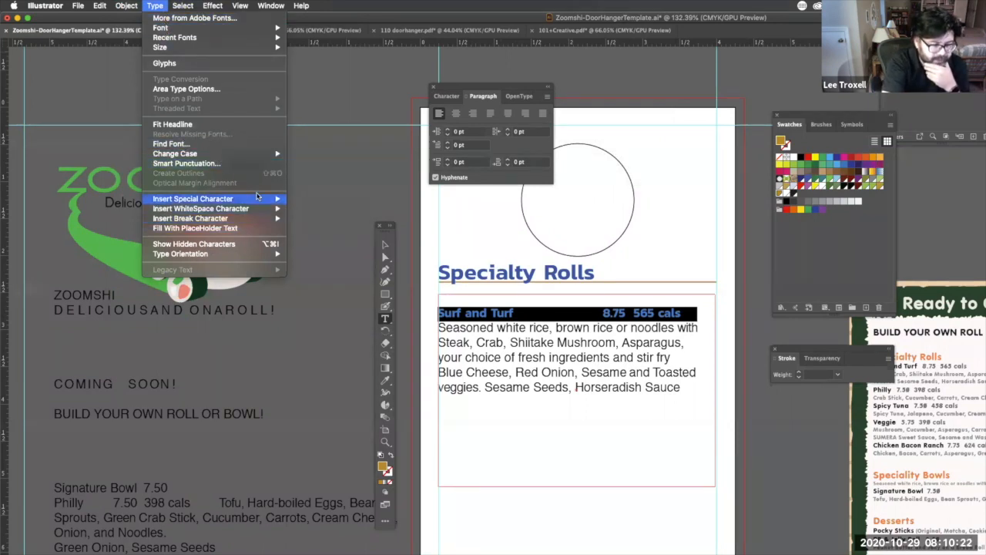
# Display the tab ruler for the selected line and add a left-justified tab stop at 2.2238 in
pyautogui.moveTo(271, 6)
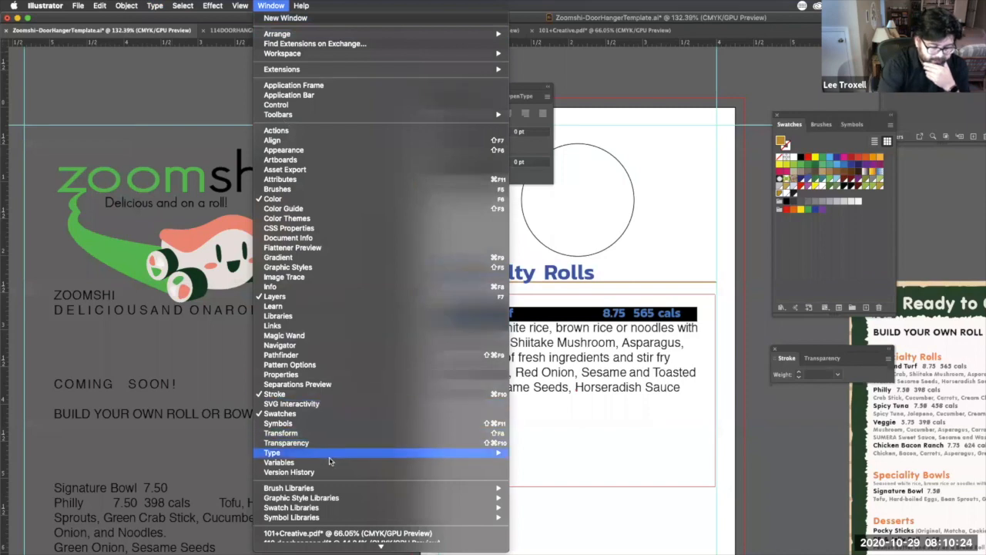
pyautogui.moveTo(395, 453)
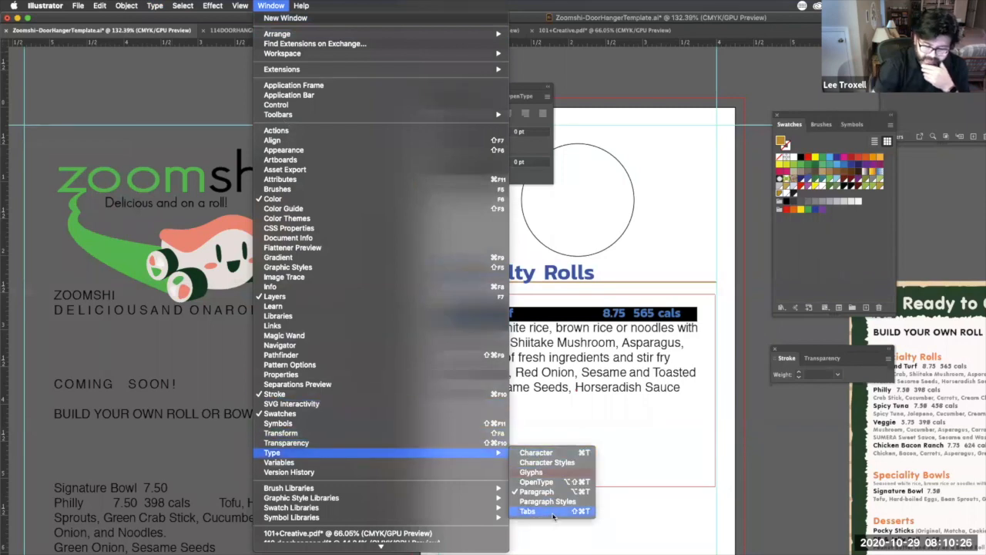
pyautogui.click(557, 510)
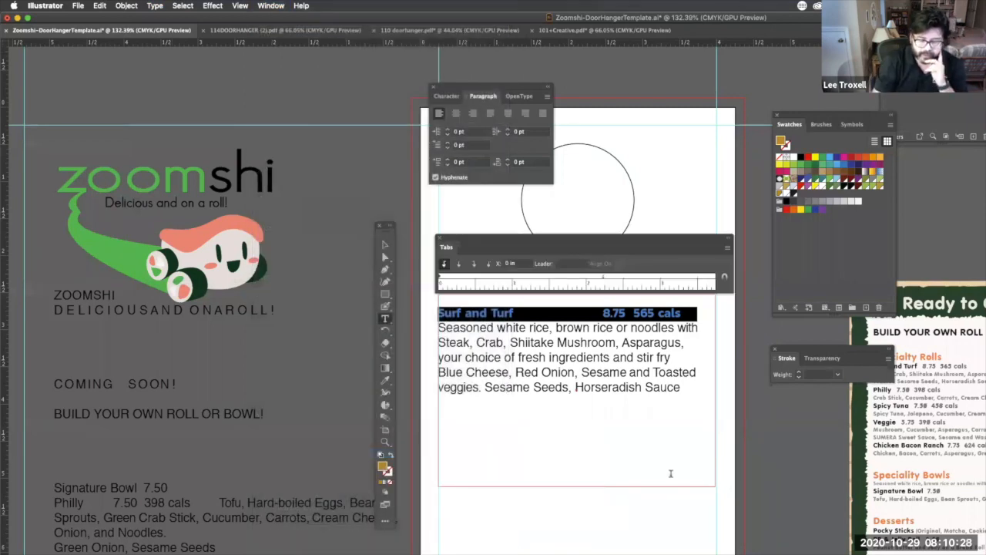
pyautogui.click(605, 276)
pyautogui.moveTo(625, 237); pyautogui.dragTo(623, 238)
pyautogui.moveTo(605, 277); pyautogui.dragTo(628, 245)
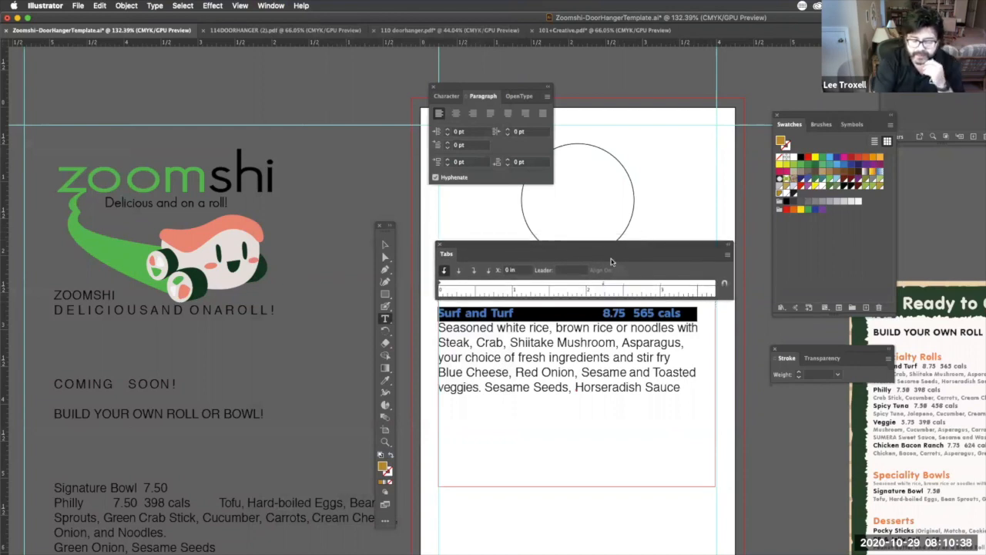
pyautogui.moveTo(603, 282); pyautogui.dragTo(603, 284)
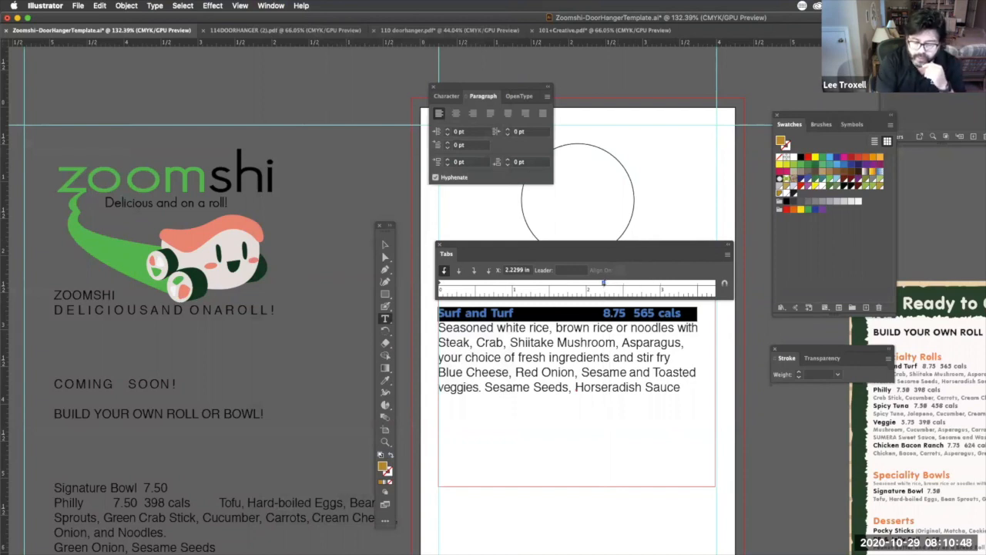
pyautogui.moveTo(604, 284); pyautogui.dragTo(603, 284)
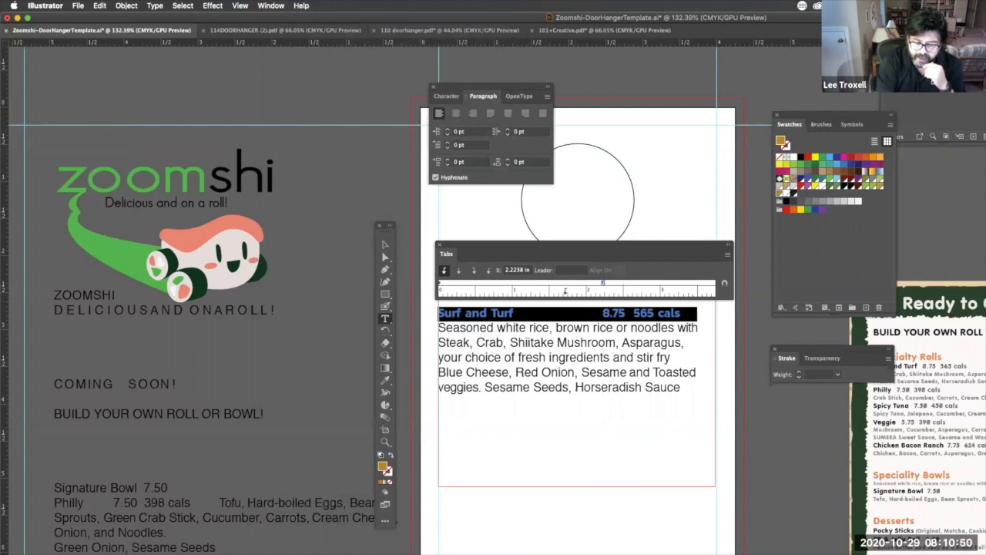
# Change the tab stop to right-justified and move it to 3.7109 in, at the text frame's right edge
pyautogui.click(457, 271)
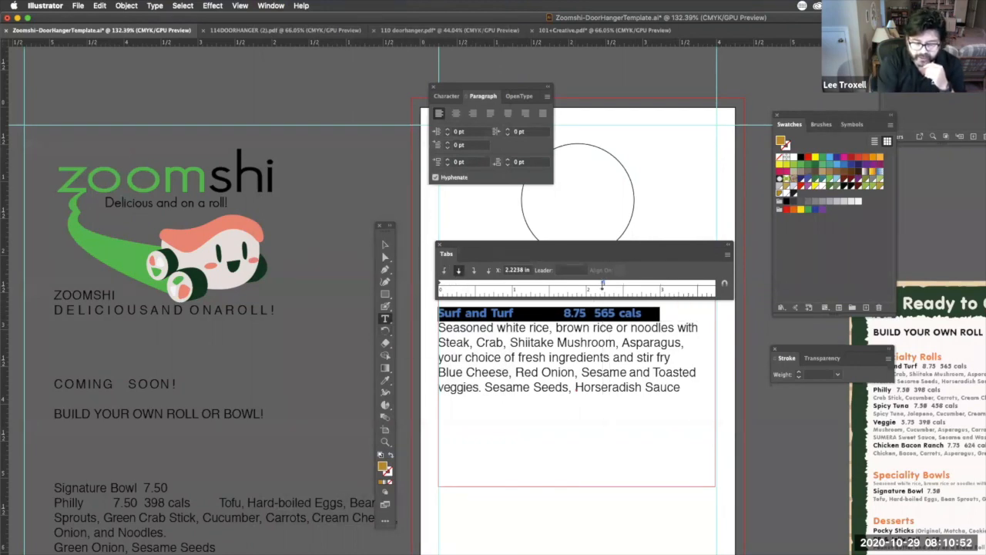
pyautogui.click(473, 271)
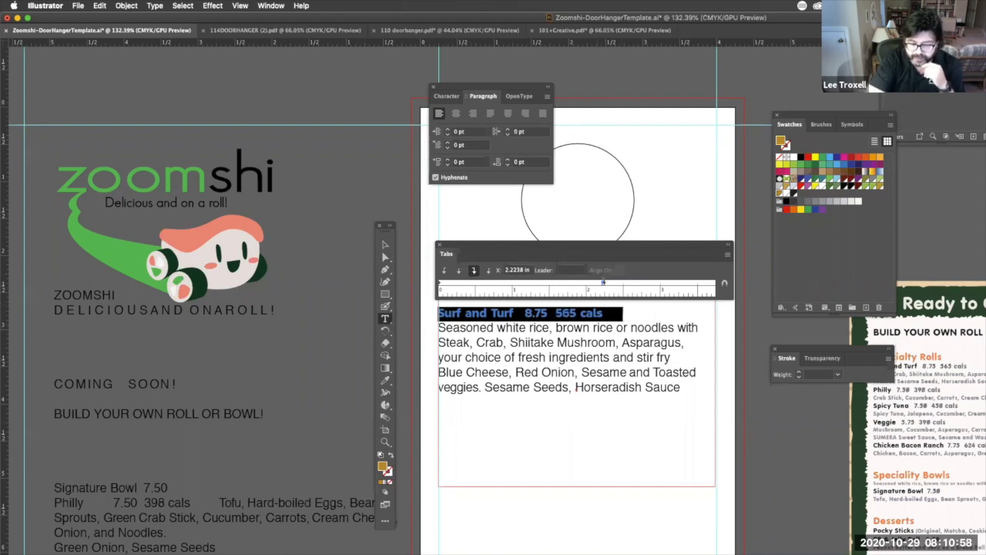
pyautogui.moveTo(603, 282); pyautogui.dragTo(715, 283)
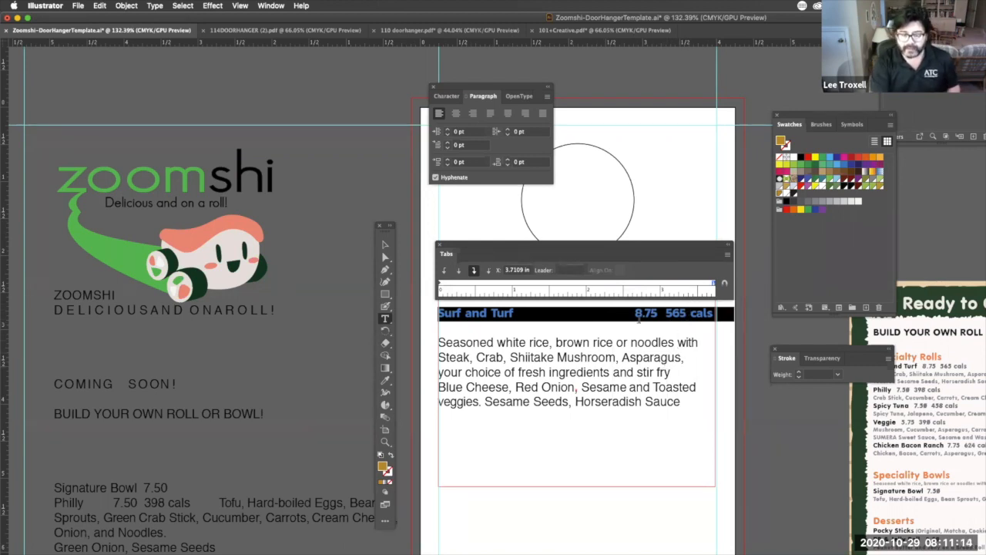
# Replace the spacing between "Surf and Turf" and 8.75 with a single tab to align the price and calories at the stop
pyautogui.moveTo(638, 316); pyautogui.dragTo(515, 313)
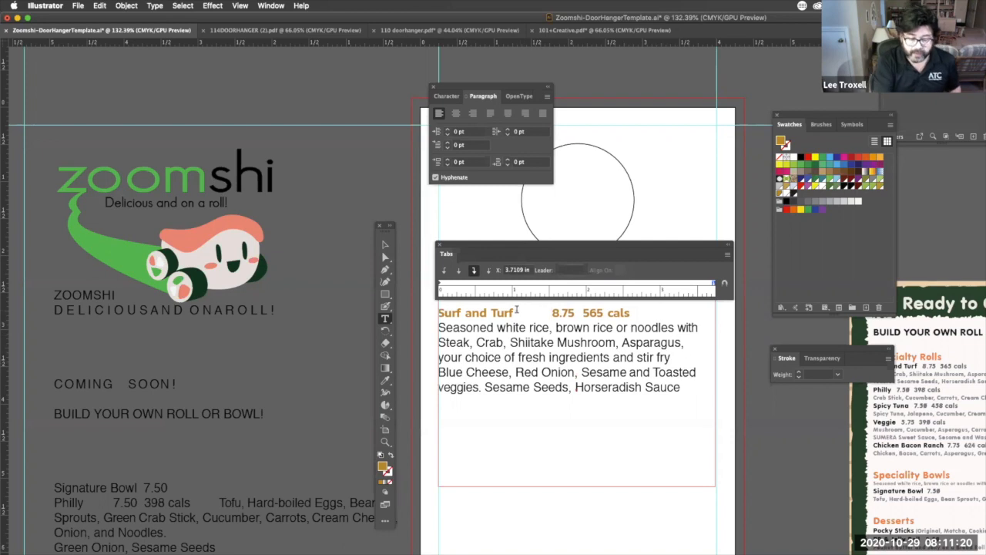
pyautogui.moveTo(552, 312); pyautogui.dragTo(513, 313)
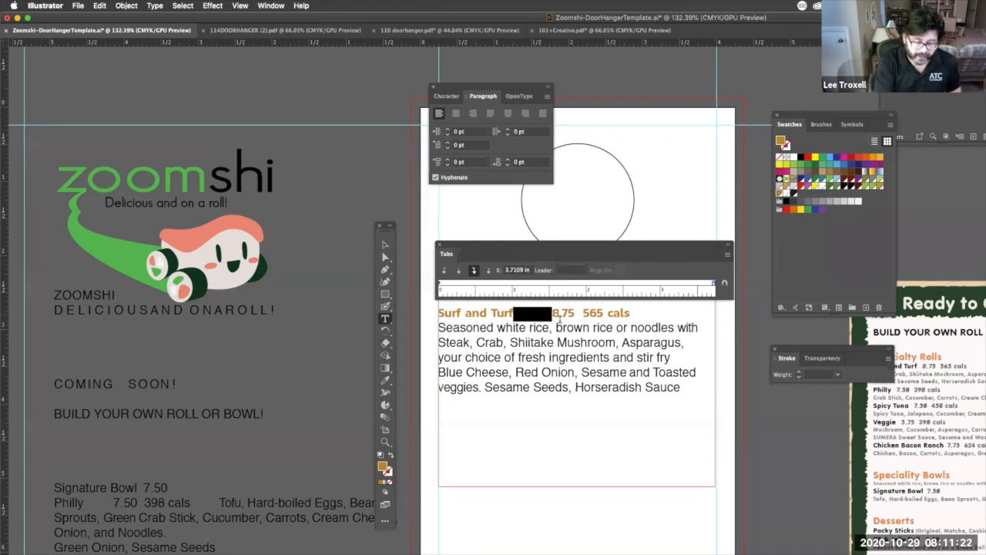
pyautogui.press('Tab')
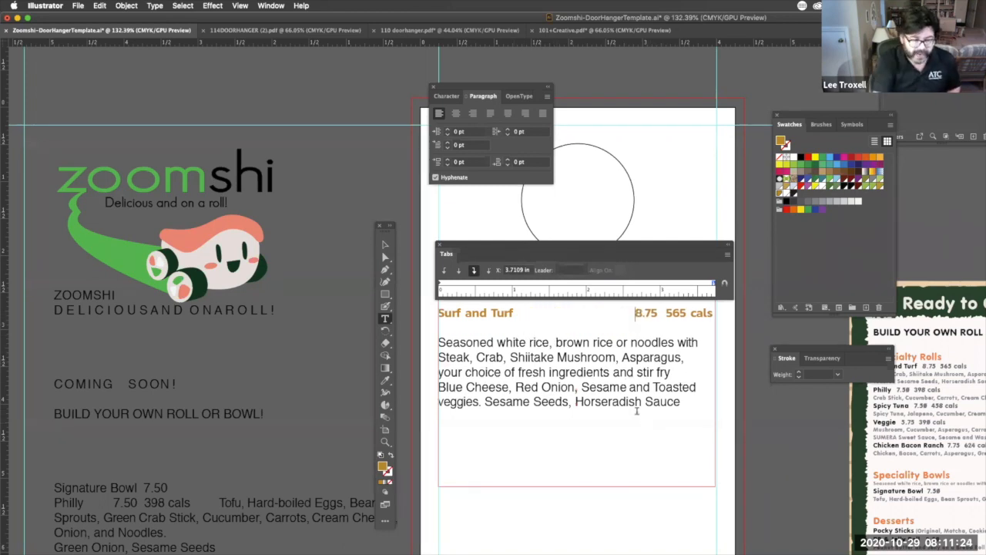
pyautogui.click(273, 6)
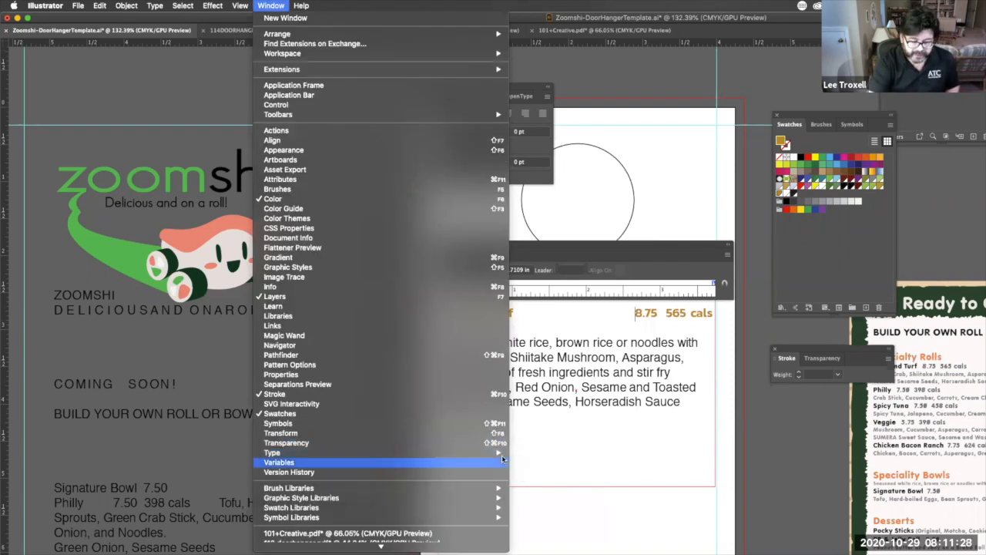
pyautogui.moveTo(507, 455)
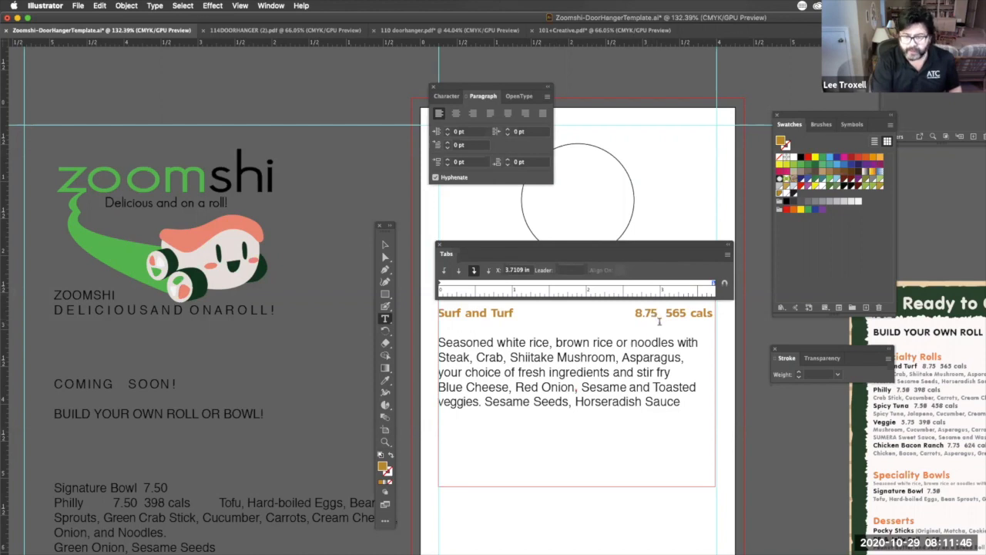
# Enlarge "Surf and Turf" and its 8.75 price by two size increments and move the tab ruler clear of the heading
pyautogui.moveTo(656, 314); pyautogui.dragTo(433, 324)
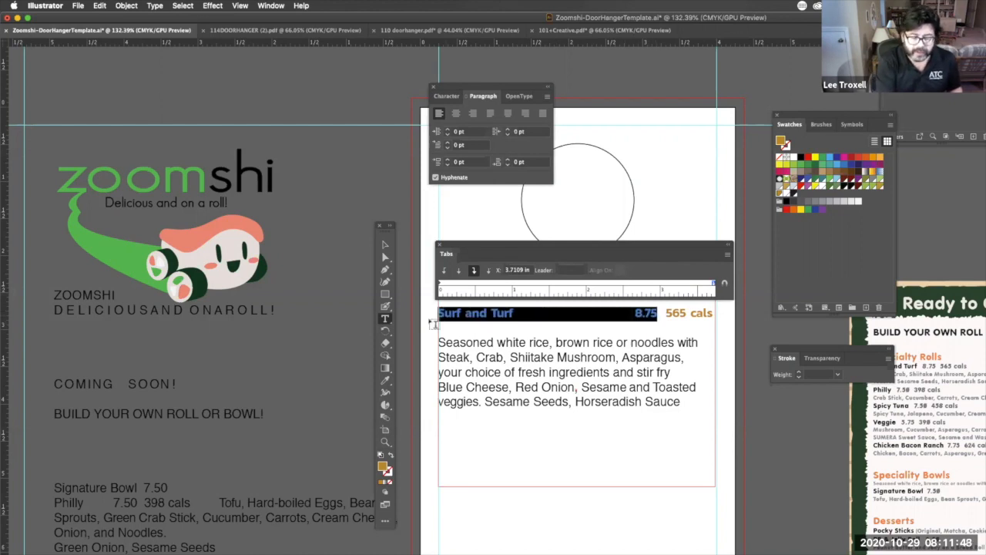
pyautogui.press('super+shift+period')
pyautogui.press('super+shift+period')
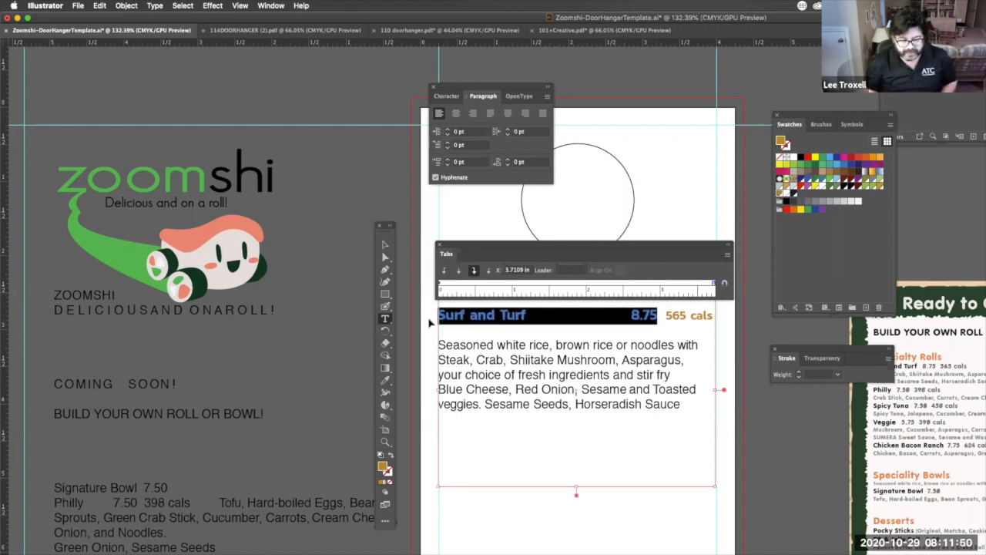
pyautogui.moveTo(643, 246); pyautogui.dragTo(668, 162)
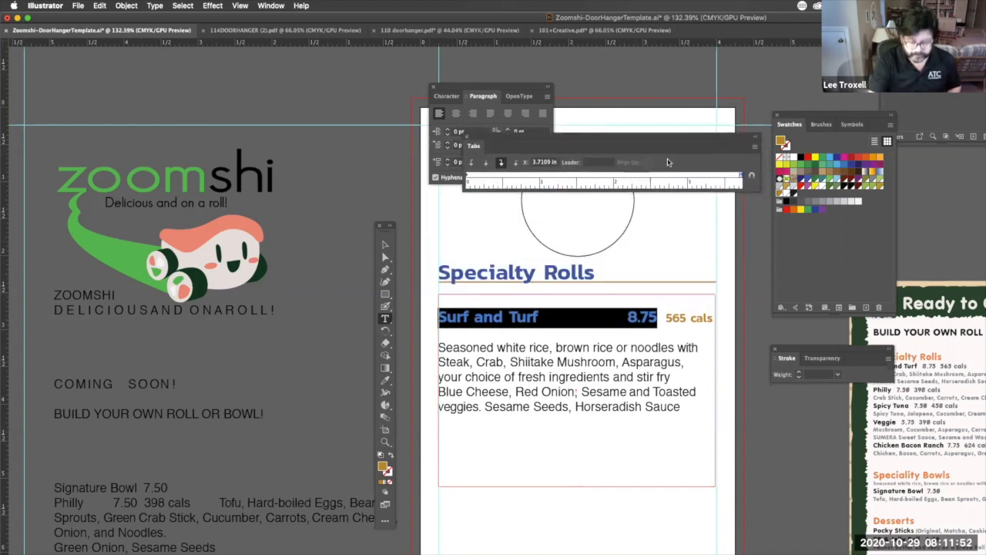
# Reduce "Surf and Turf" and its 8.75 price by one size increment, and make "565 cals" smaller than the price
pyautogui.press('super+shift+comma')
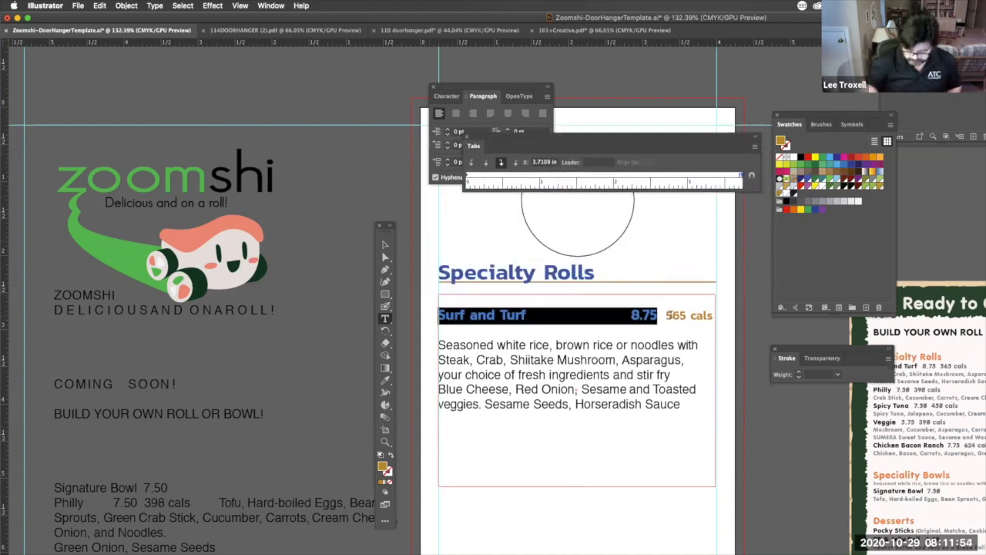
pyautogui.doubleClick(673, 315)
pyautogui.moveTo(698, 310); pyautogui.dragTo(699, 323)
pyautogui.press('super+shift+comma')
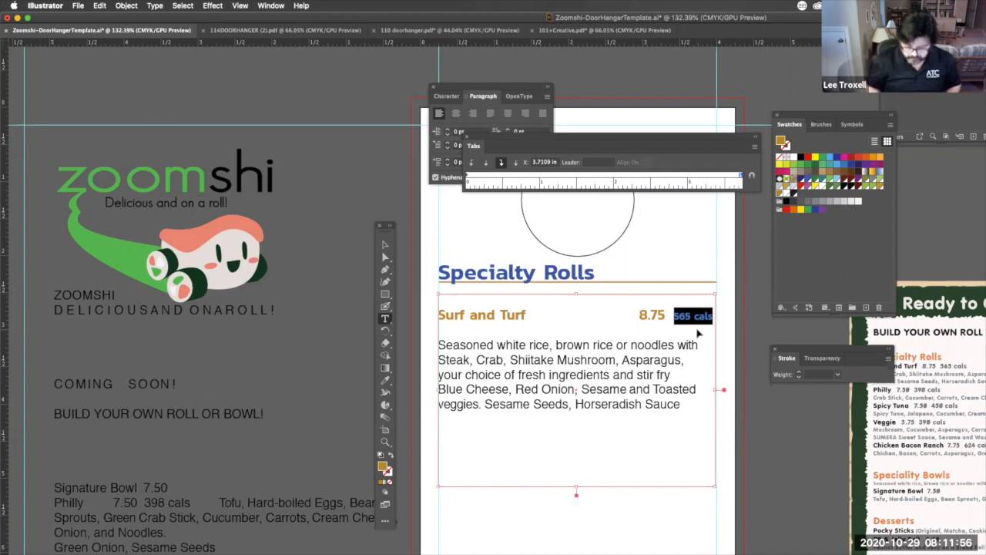
pyautogui.click(746, 477)
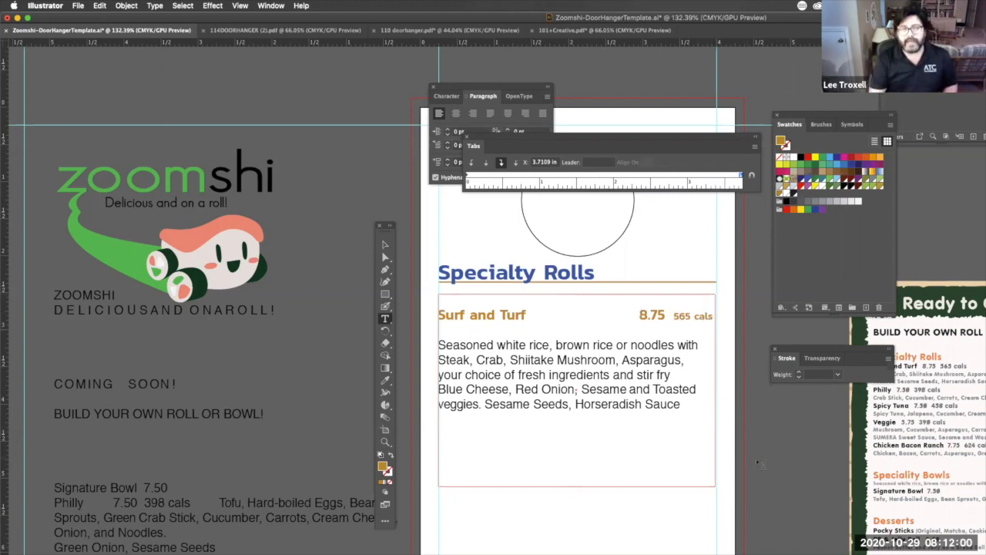
# Move the tab ruler just above the "Specialty Rolls" heading and delete the empty line above "Surf and Turf"
pyautogui.moveTo(652, 136); pyautogui.dragTo(616, 189)
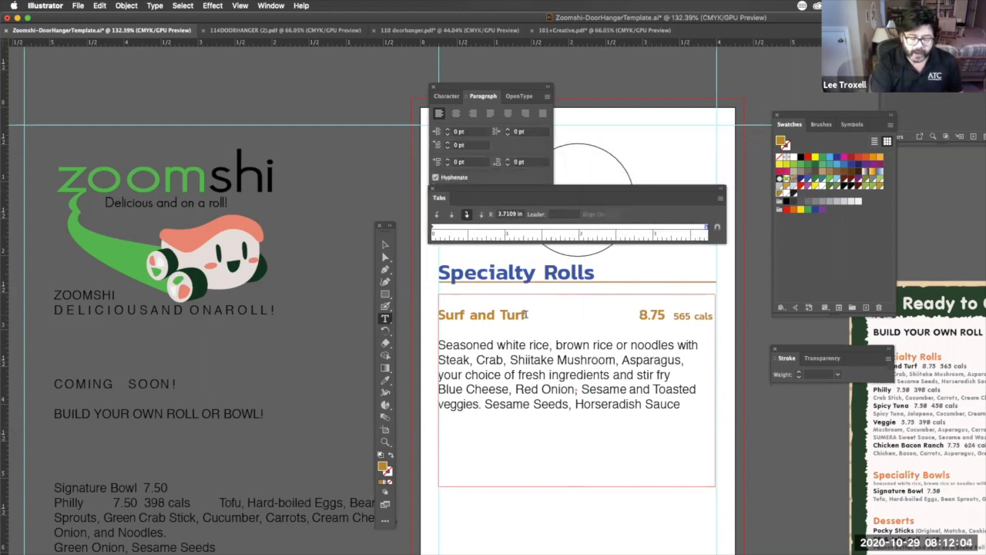
pyautogui.click(447, 298)
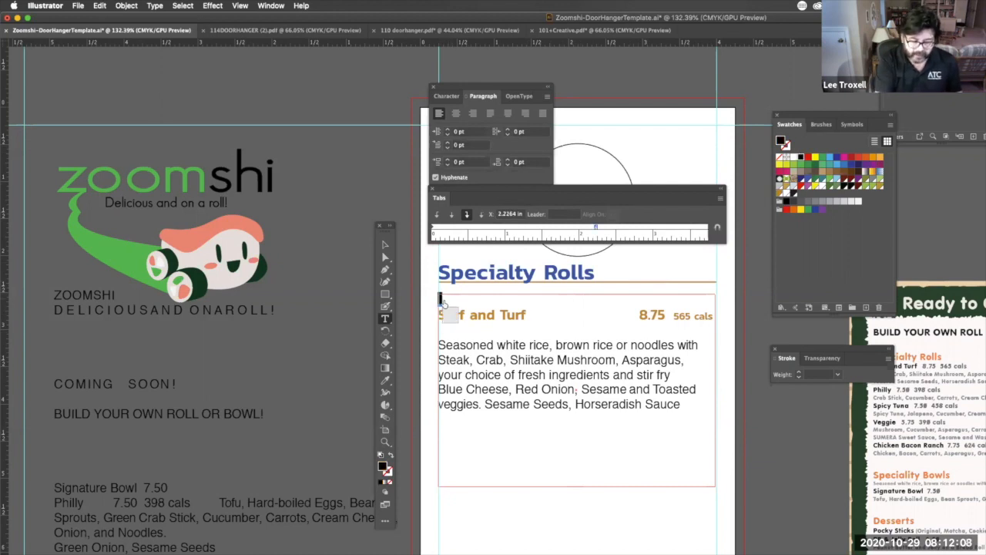
pyautogui.press('Delete')
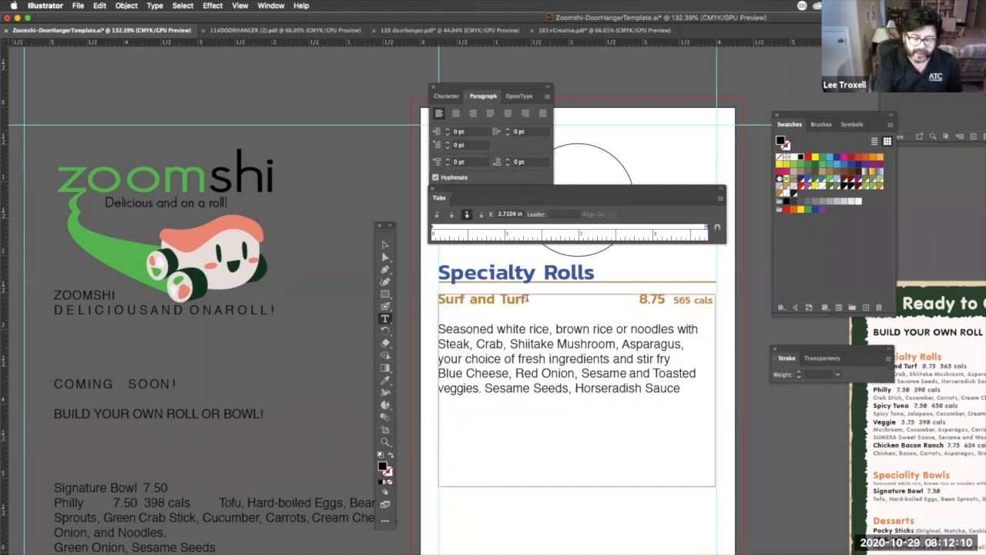
pyautogui.write('.......')
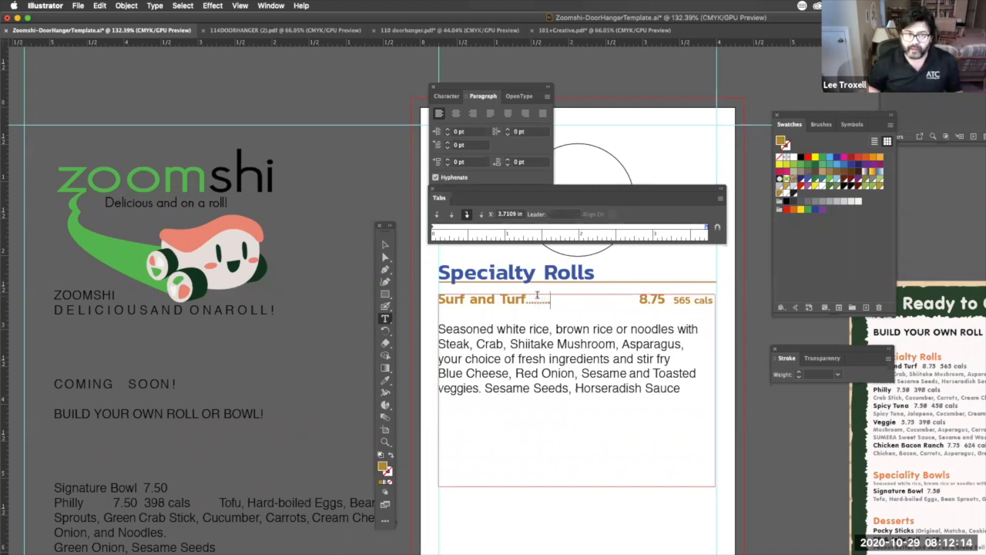
pyautogui.press('BackSpace')
pyautogui.press('BackSpace')
pyautogui.press('BackSpace')
pyautogui.press('BackSpace')
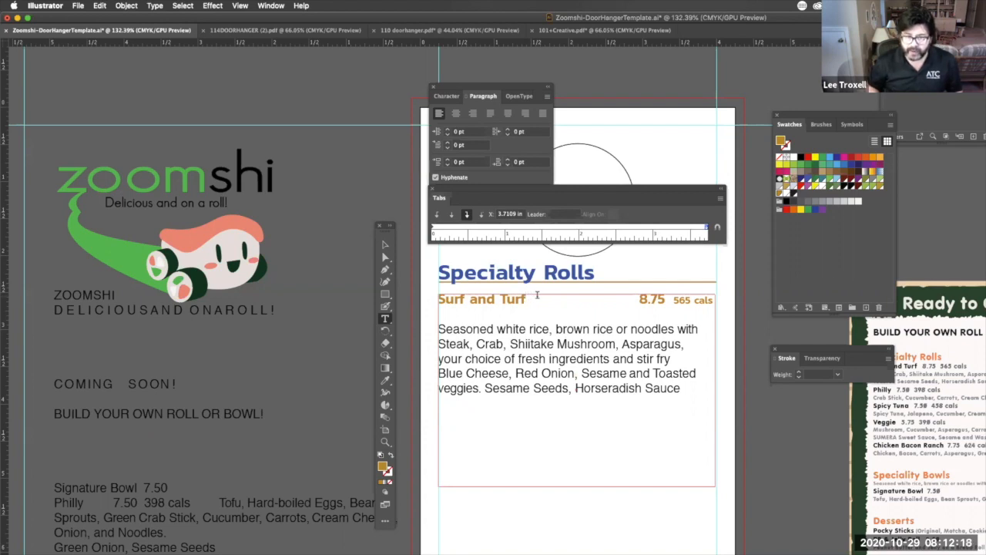
# Set a period as the tab leader for the "Surf and Turf" line and zoom in on it with the tools moved aside
pyautogui.moveTo(440, 298); pyautogui.dragTo(718, 290)
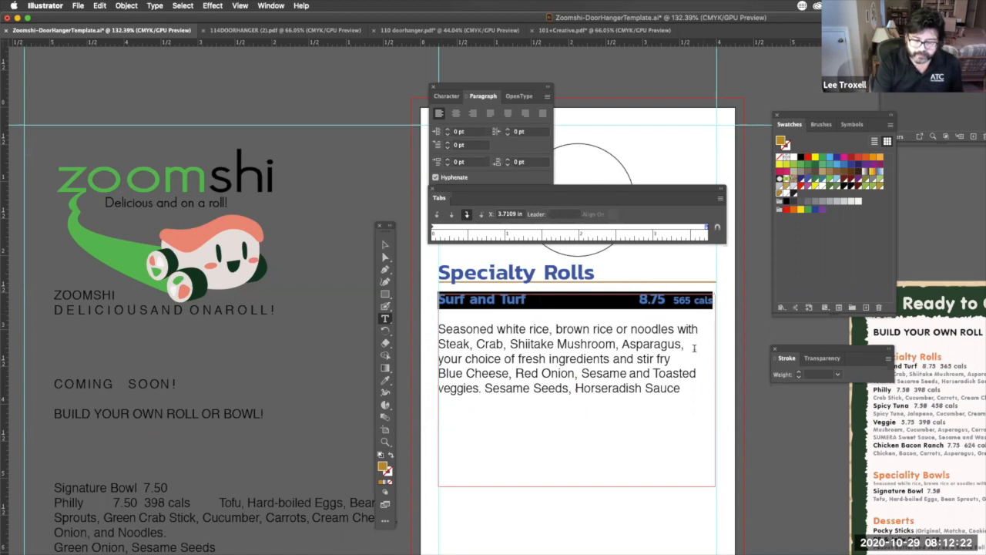
pyautogui.moveTo(698, 195); pyautogui.dragTo(699, 220)
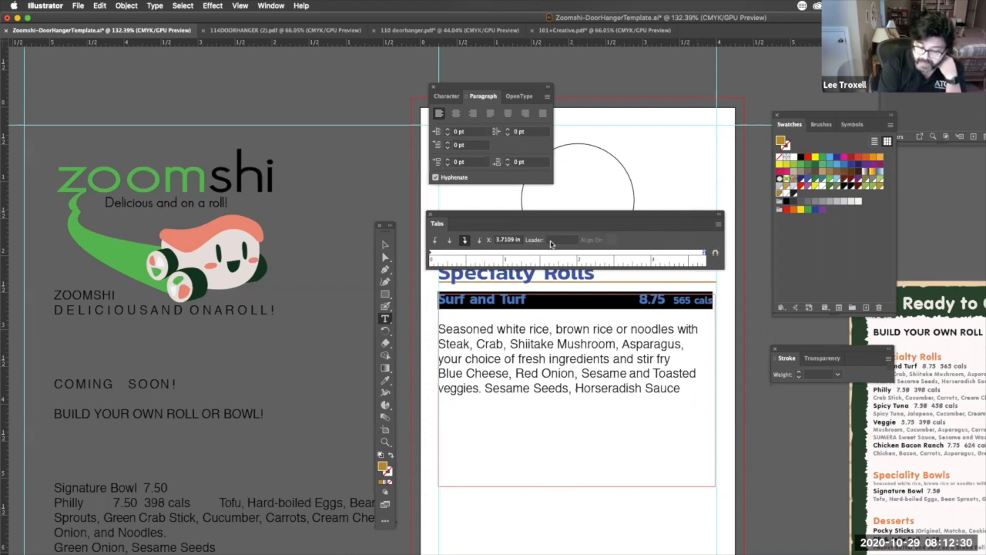
pyautogui.click(552, 239)
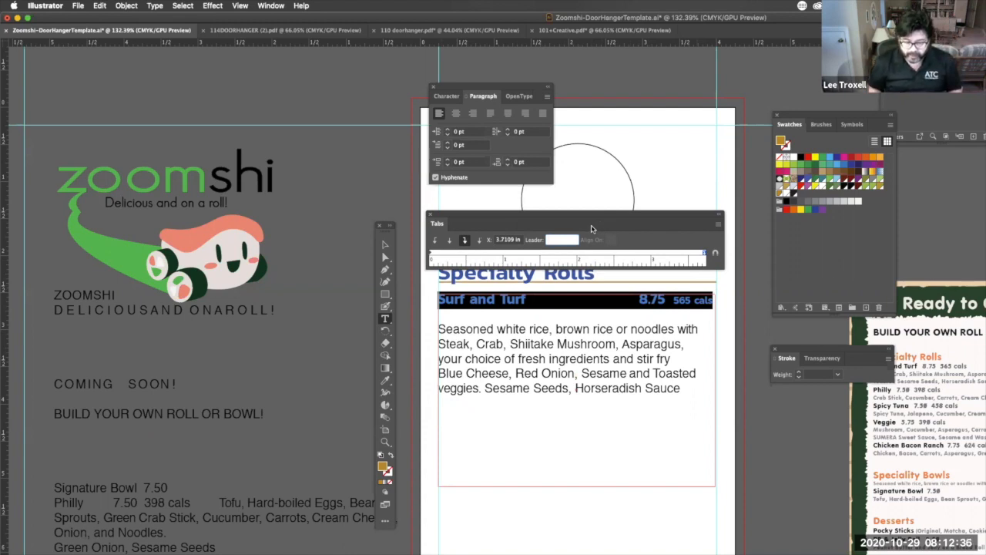
pyautogui.write('.')
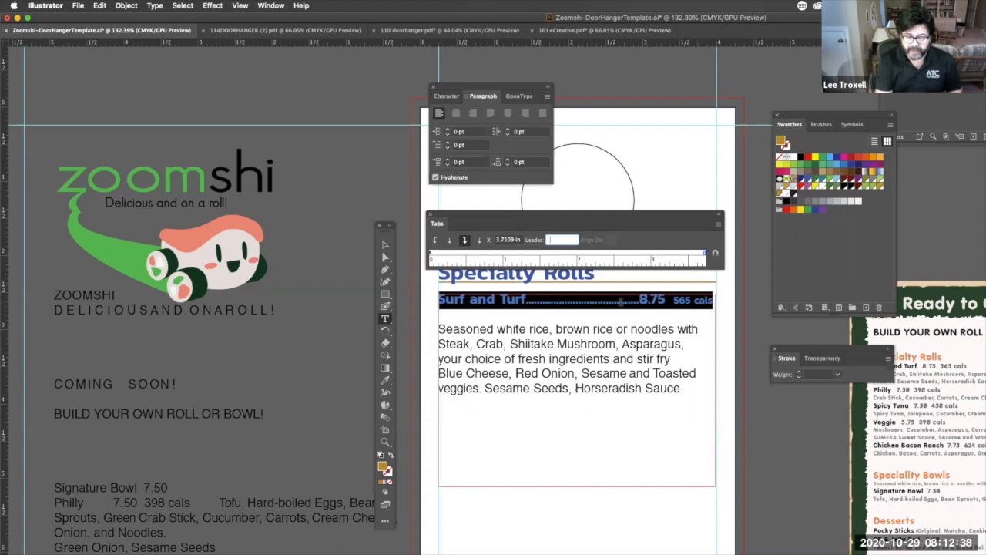
pyautogui.moveTo(523, 278); pyautogui.dragTo(669, 428)
pyautogui.moveTo(643, 214); pyautogui.dragTo(668, 220)
pyautogui.moveTo(387, 226); pyautogui.dragTo(281, 218)
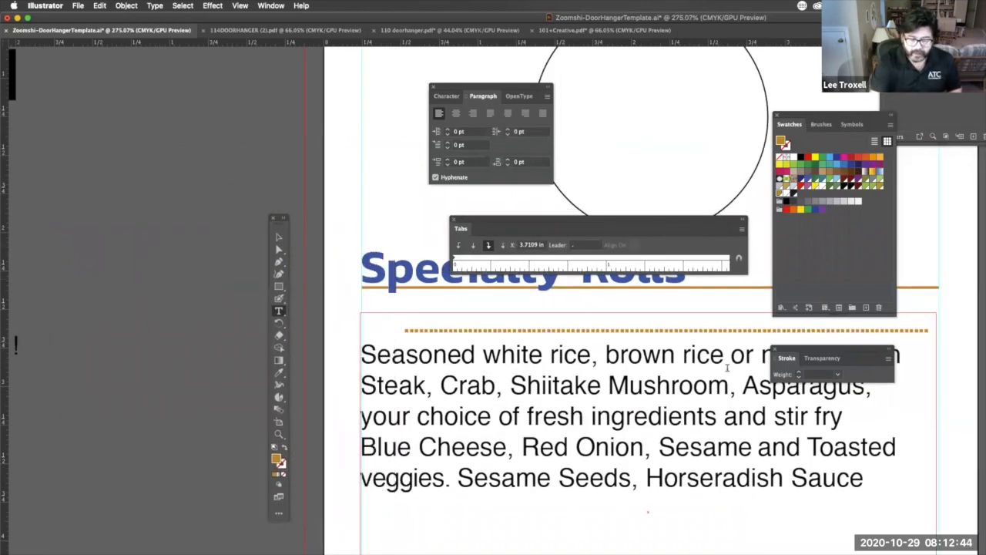
# Try a tab leader of two spaced periods (". .") and undo the change
pyautogui.click(577, 244)
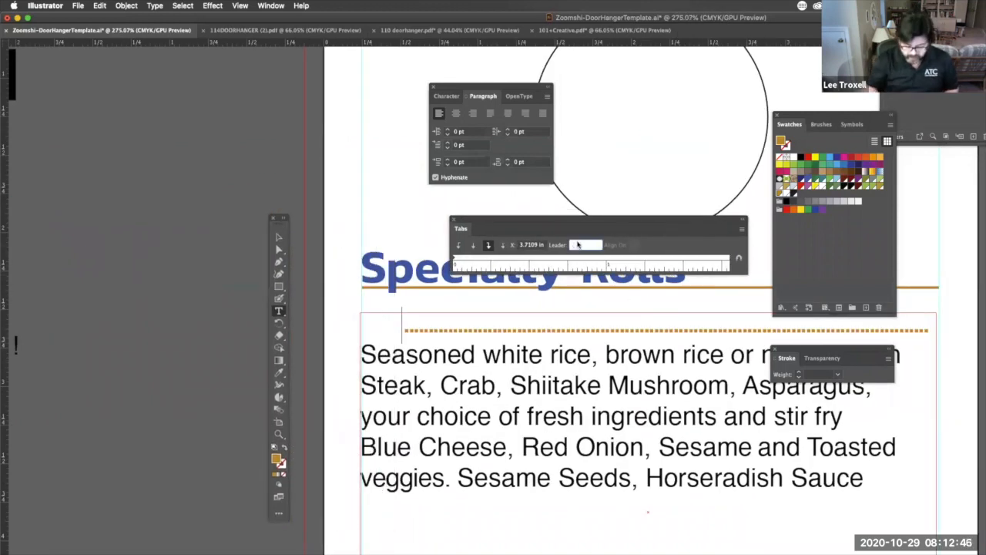
pyautogui.write('. .')
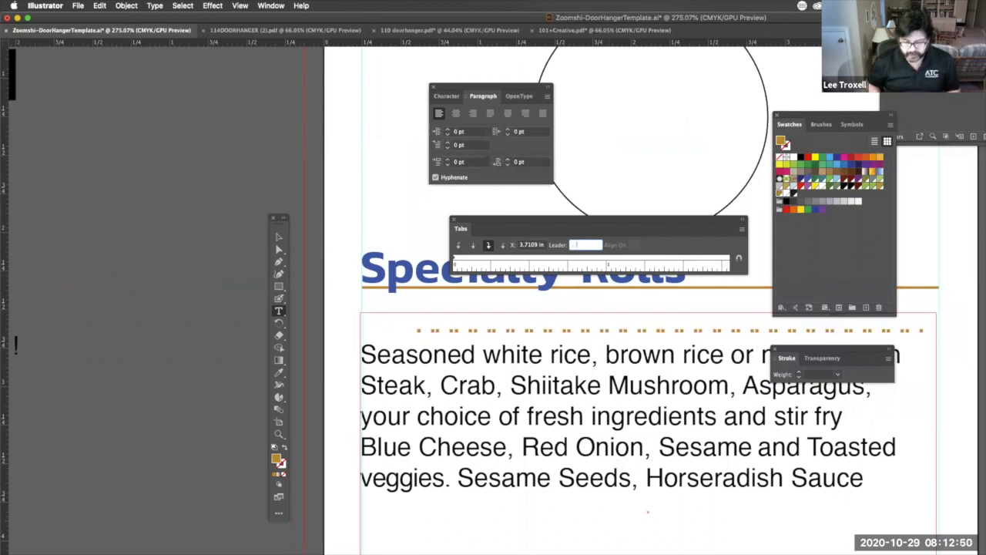
pyautogui.press('BackSpace')
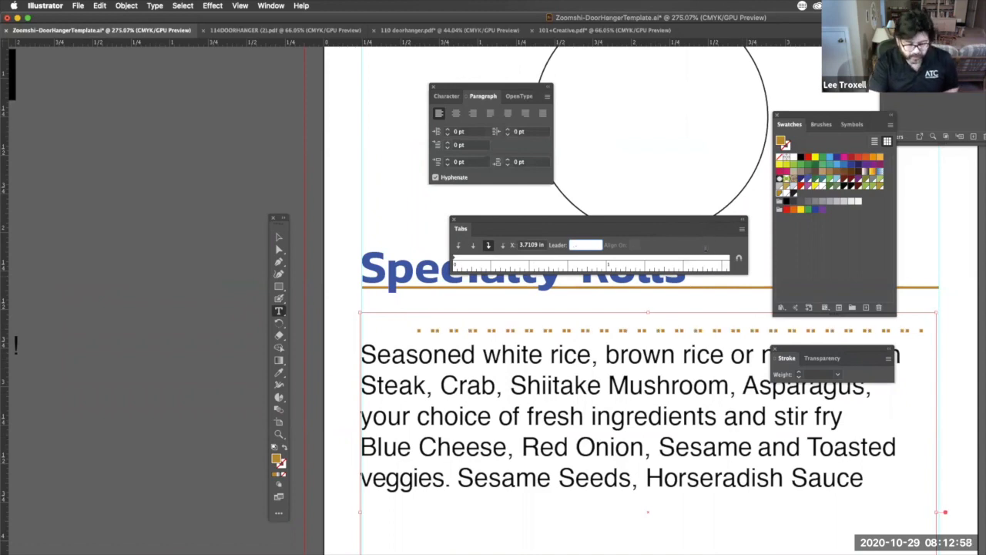
pyautogui.press('Return')
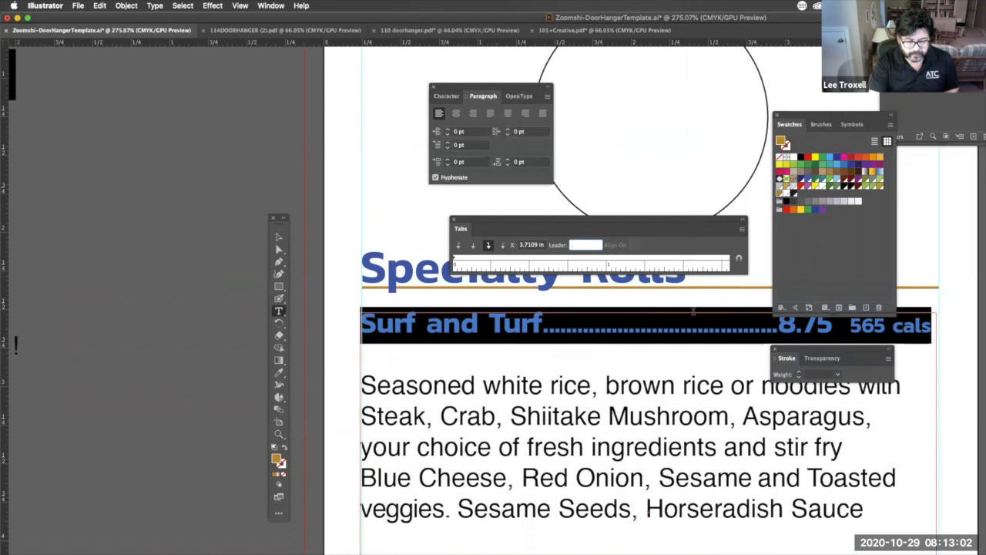
# Set the tab leader of the "Surf and Turf" line to a period followed by a space
pyautogui.click(552, 324)
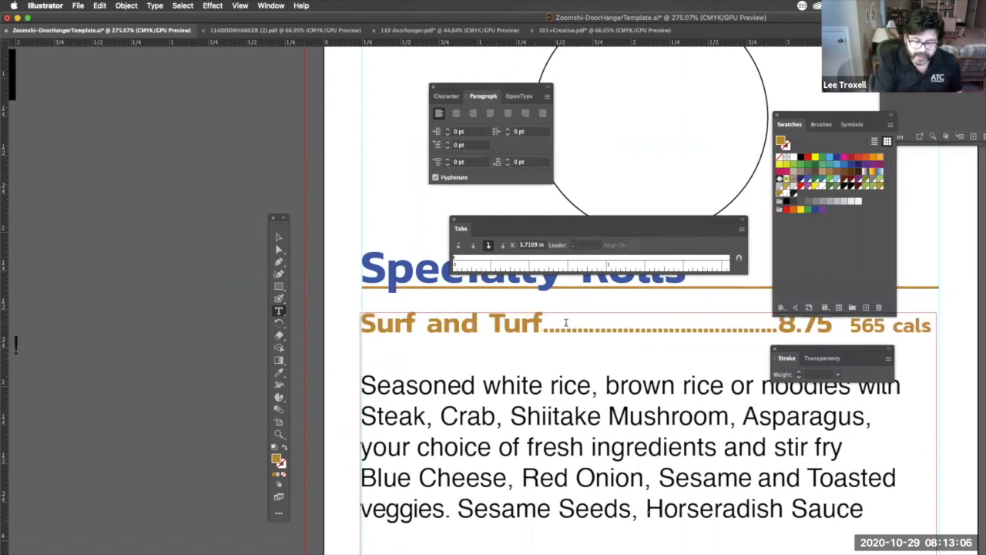
pyautogui.tripleClick(566, 322)
pyautogui.click(543, 329)
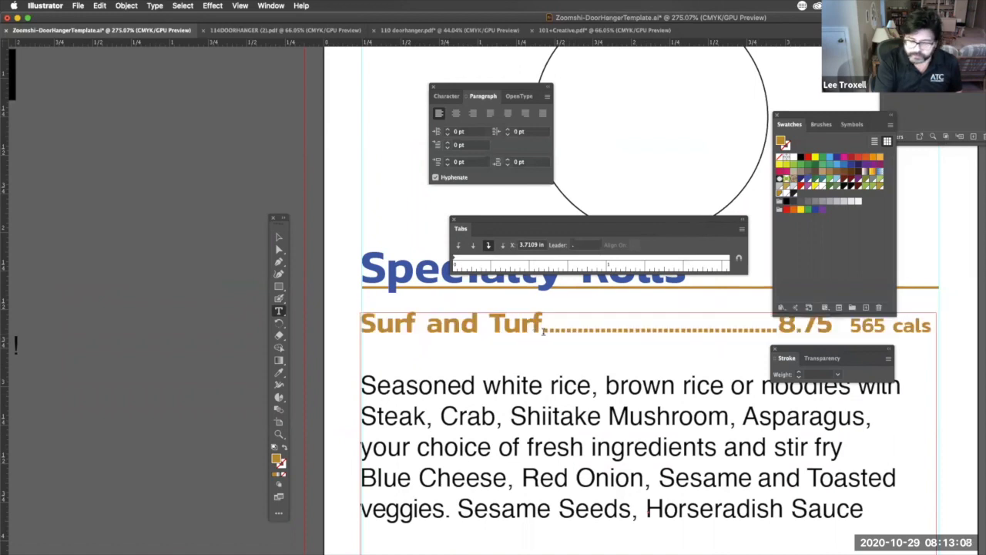
pyautogui.tripleClick(575, 323)
pyautogui.click(587, 244)
pyautogui.write('. ')
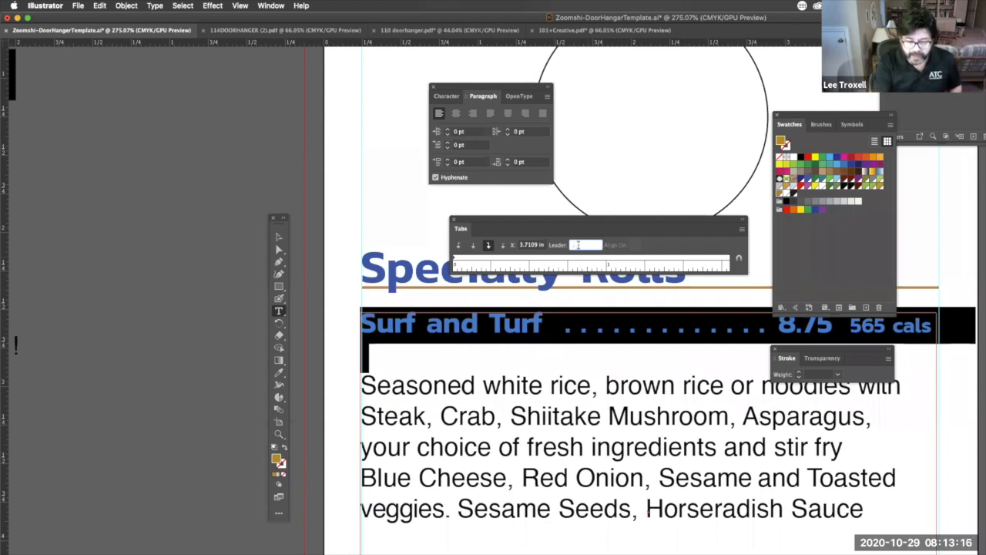
# Try hyphen, hyphen-underscore and underscore leaders on the "Surf and Turf" tab stop, and restore the spaced period leader
pyautogui.write('-')
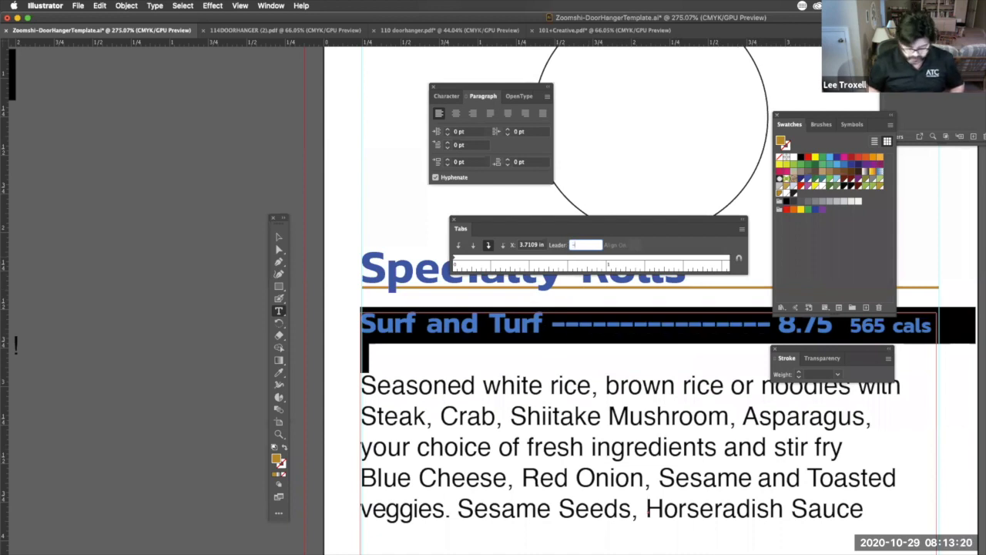
pyautogui.write('_')
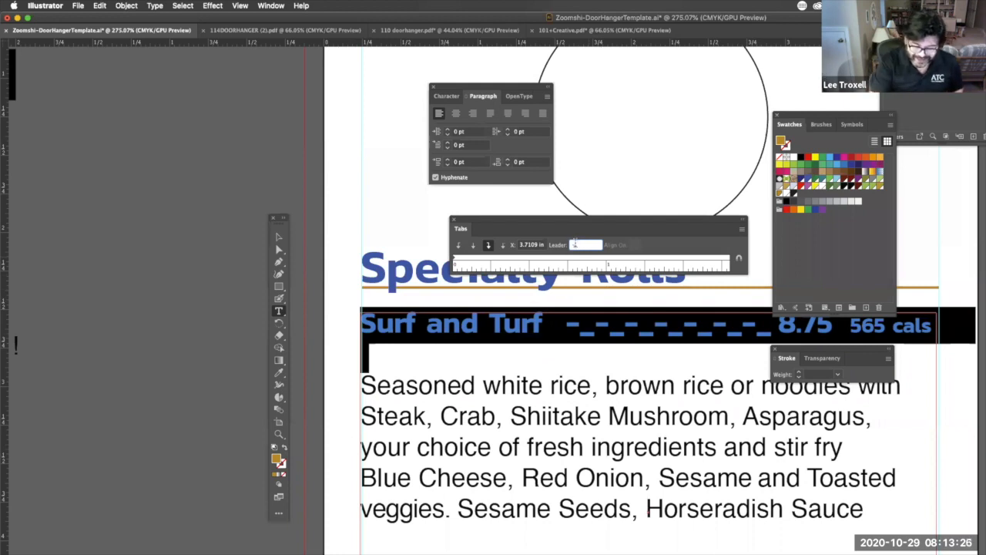
pyautogui.write('_')
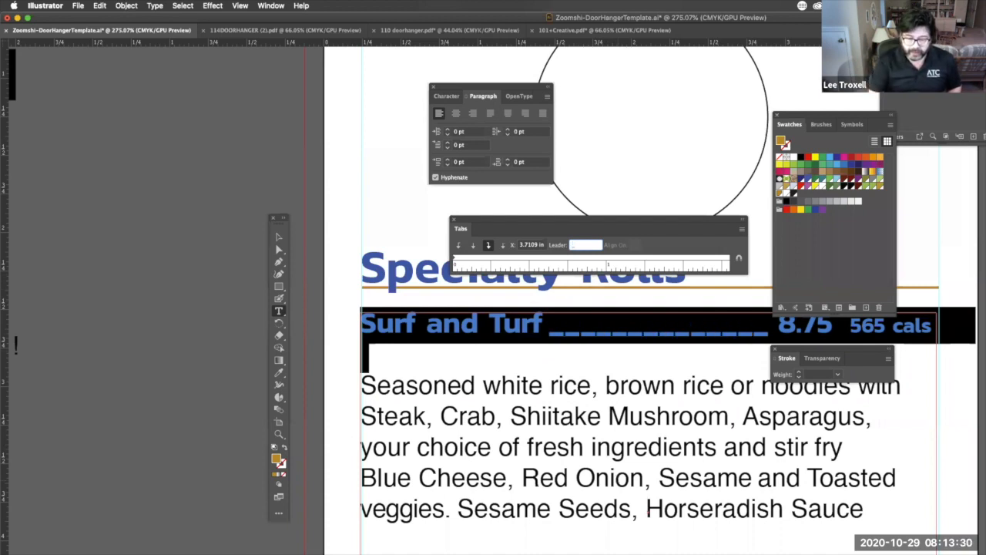
pyautogui.press('BackSpace')
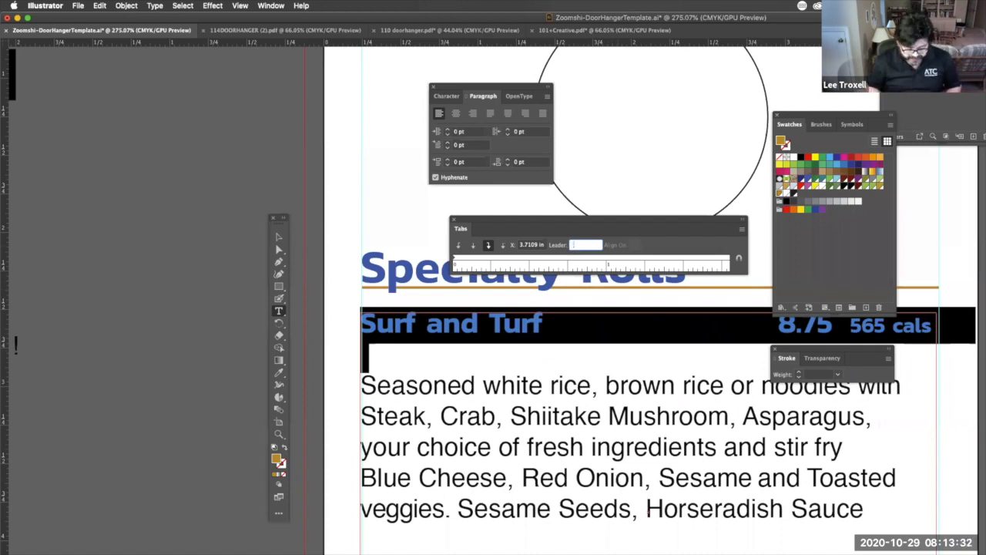
pyautogui.write('.')
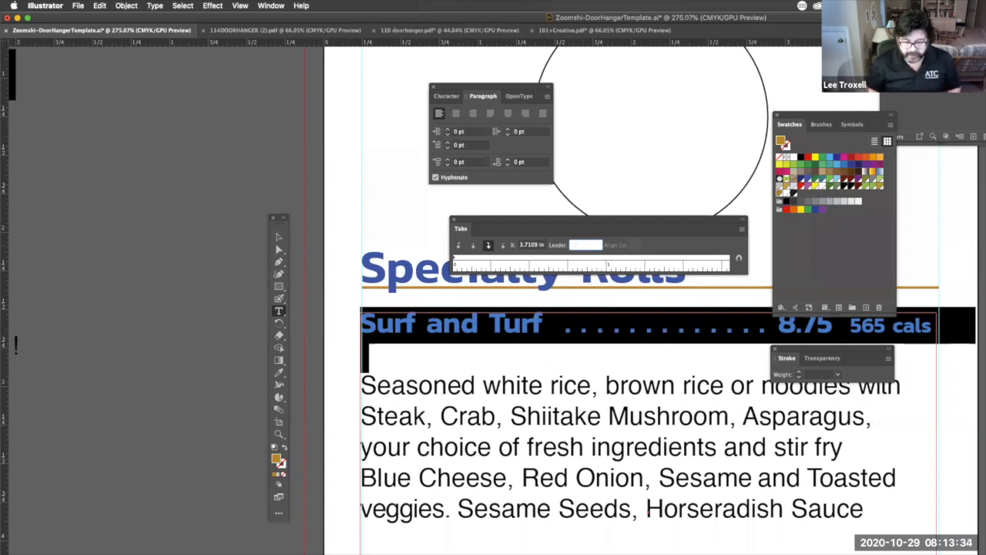
# Delete the empty line between "Surf and Turf" and its description, and move the tab ruler clear of the heading
pyautogui.click(376, 355)
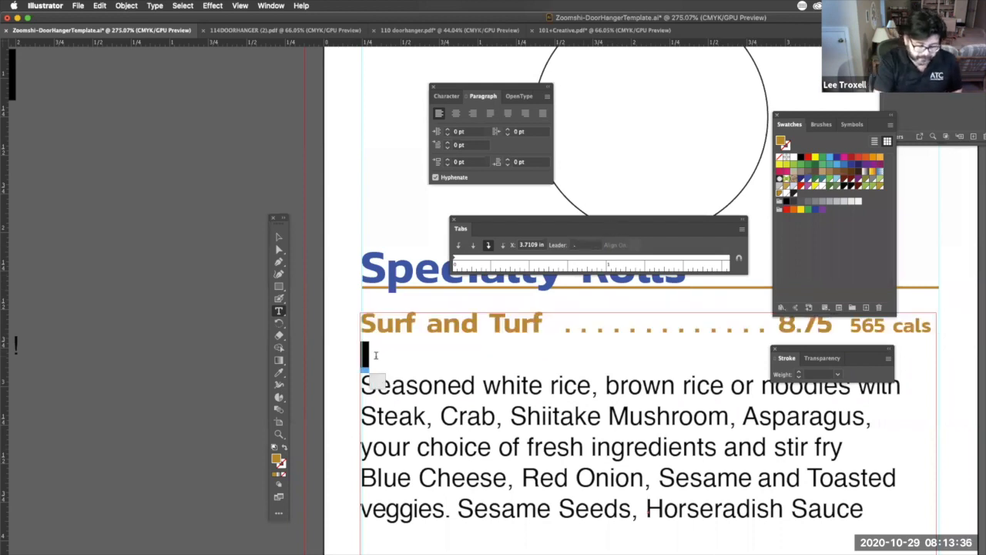
pyautogui.press('Delete')
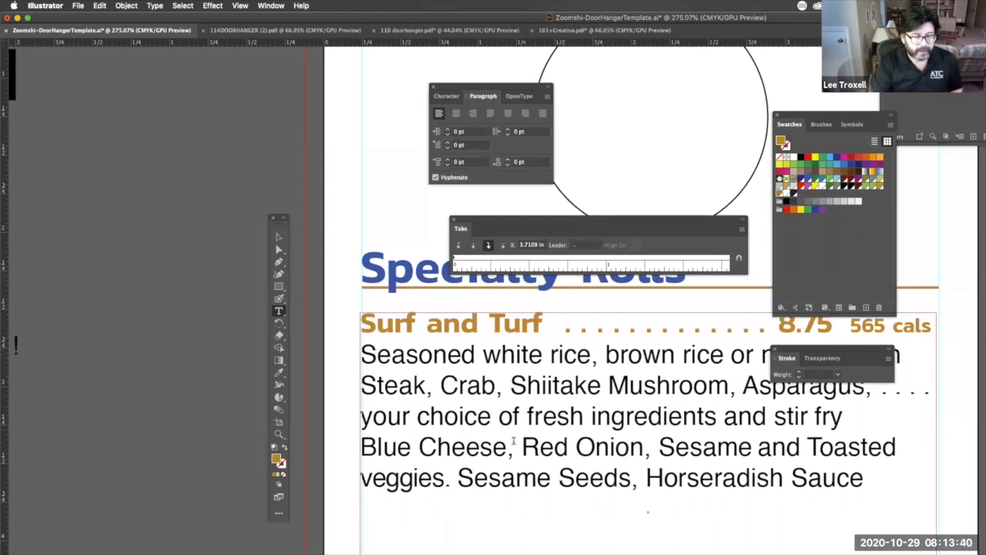
pyautogui.moveTo(621, 224); pyautogui.dragTo(669, 59)
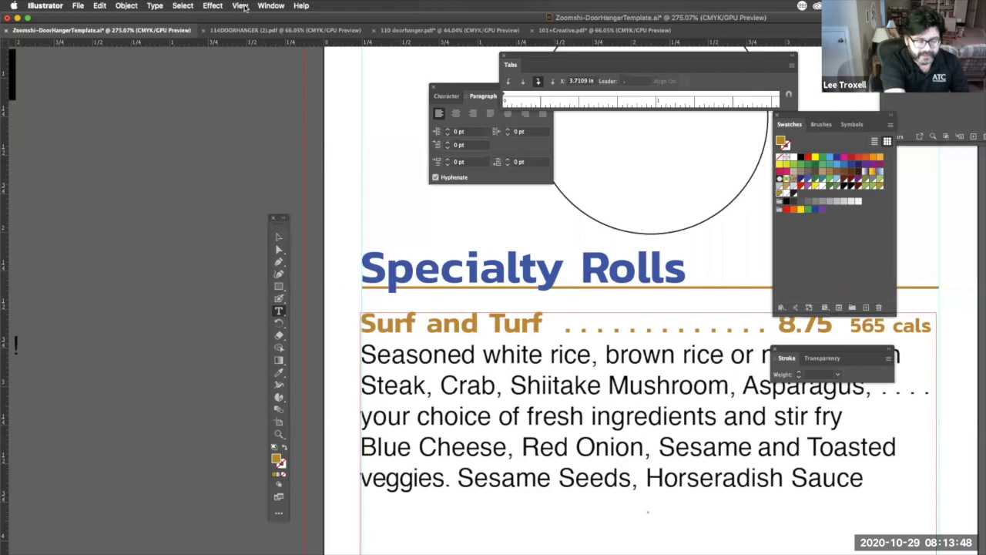
# Show the hidden characters in the text and move the tools farther away from the artboard
pyautogui.click(243, 7)
pyautogui.moveTo(158, 7)
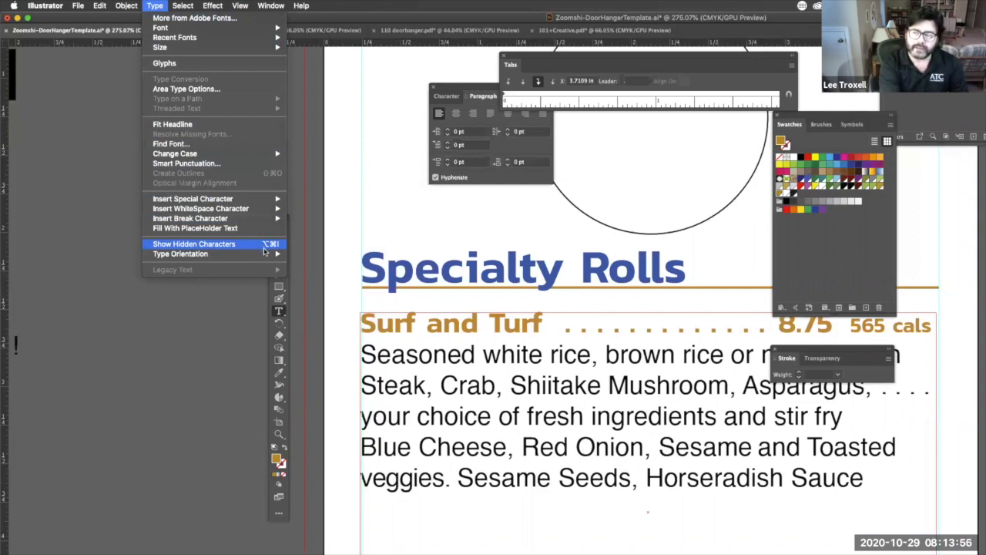
pyautogui.moveTo(264, 252)
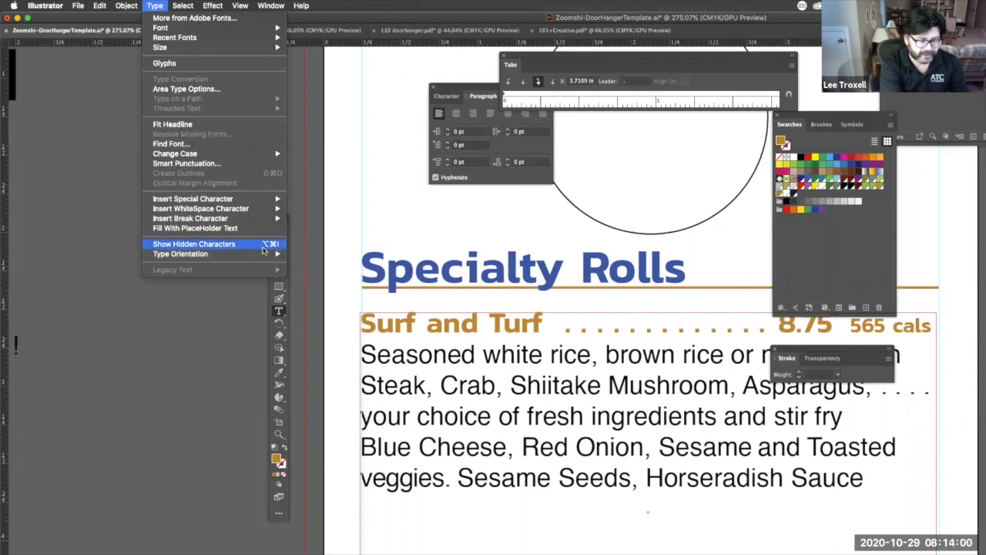
pyautogui.click(266, 246)
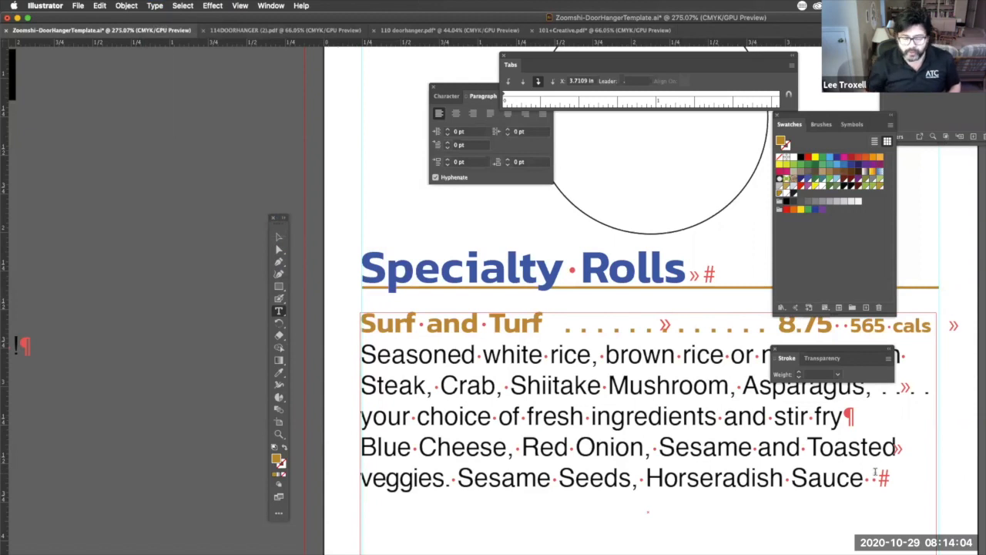
pyautogui.moveTo(279, 218); pyautogui.dragTo(192, 225)
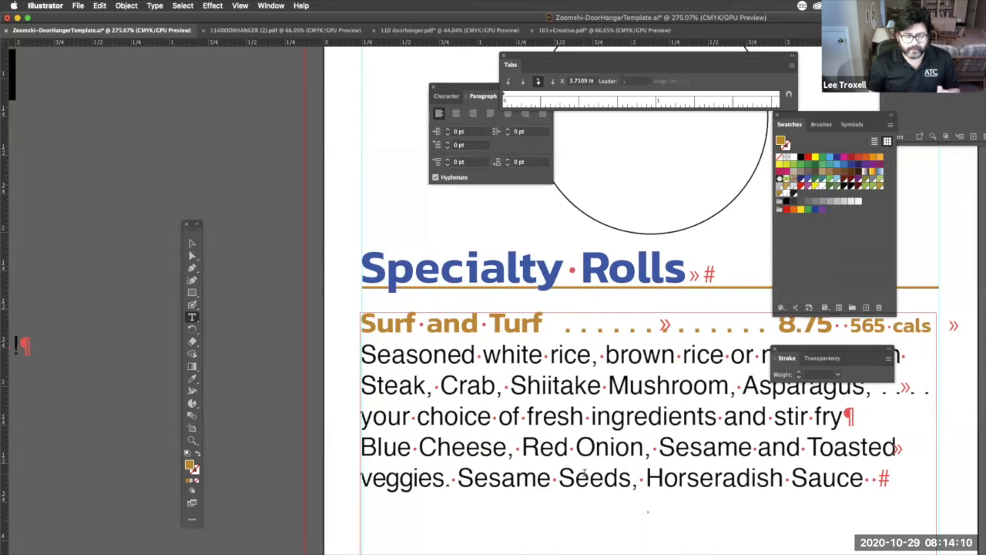
# Delete the stray tab character after the "Specialty Rolls" heading
pyautogui.hscroll(3, 524, 479)
pyautogui.moveTo(527, 541)
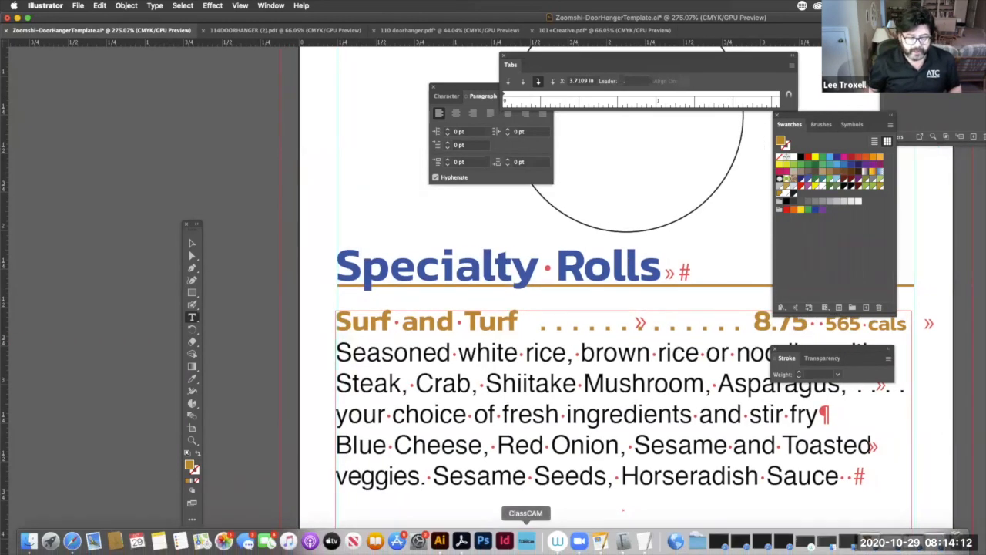
pyautogui.hscroll(6, 494, 456)
pyautogui.hscroll(2, 494, 454)
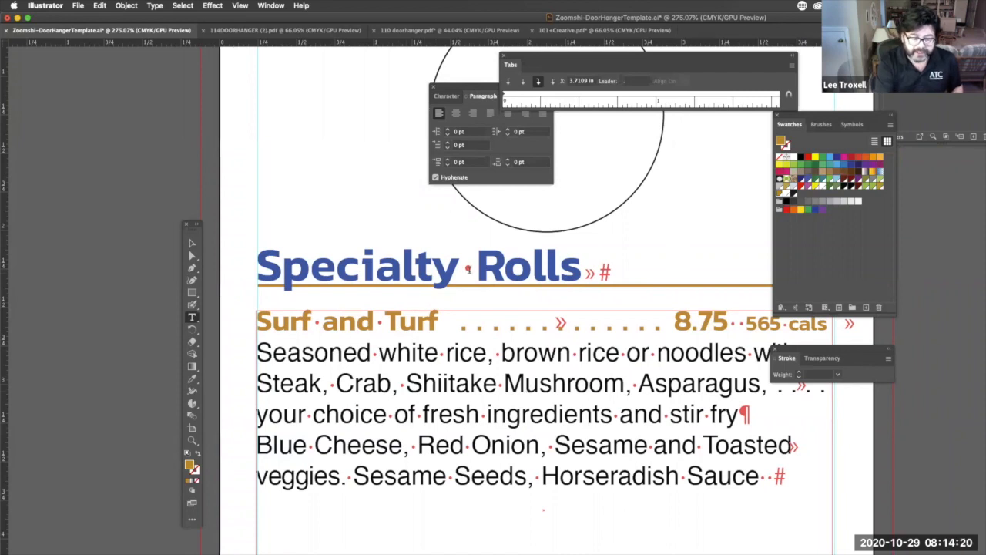
pyautogui.moveTo(583, 274); pyautogui.dragTo(605, 271)
pyautogui.press('BackSpace')
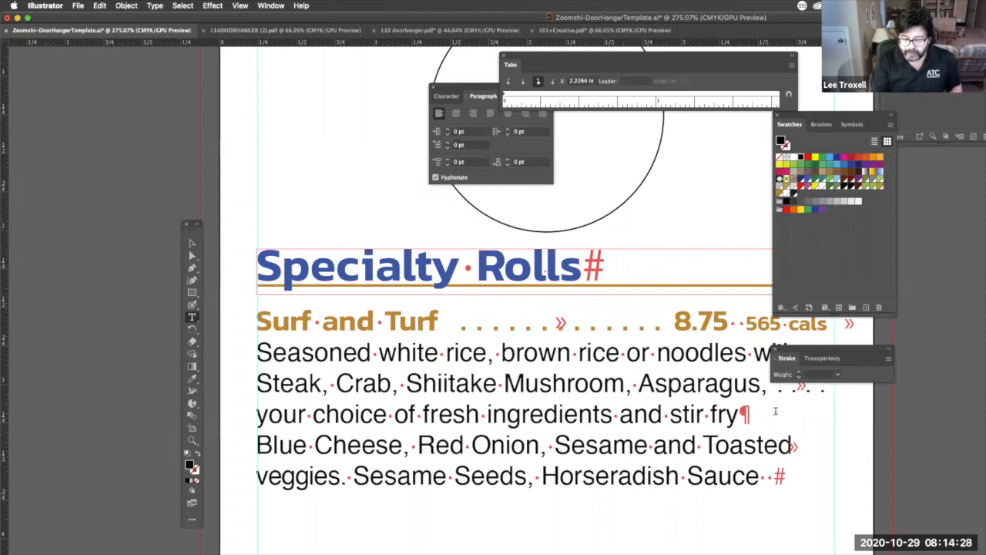
# Move the Swatches and Stroke panels away from the ends of the menu text lines
pyautogui.click(610, 261)
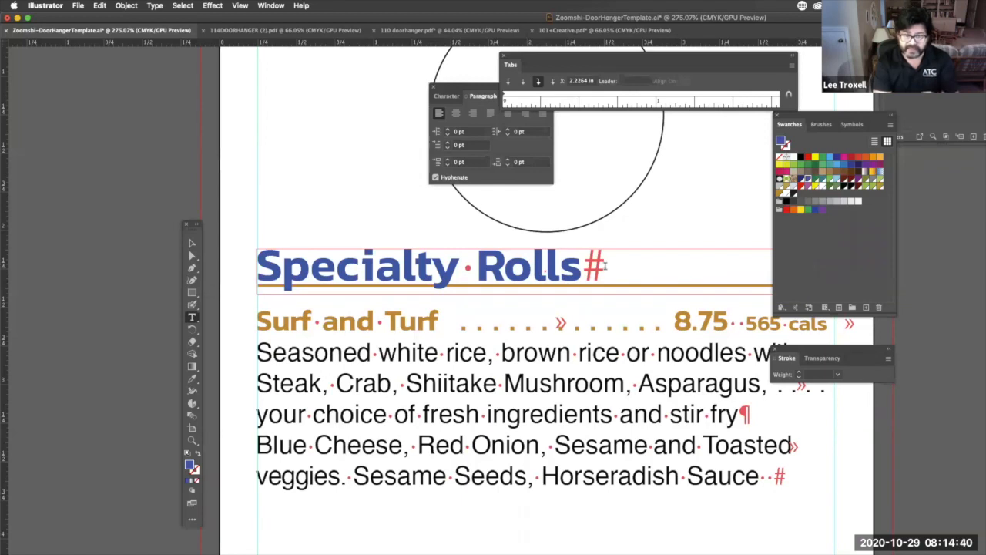
pyautogui.moveTo(838, 115); pyautogui.dragTo(896, 95)
pyautogui.moveTo(831, 348); pyautogui.dragTo(914, 343)
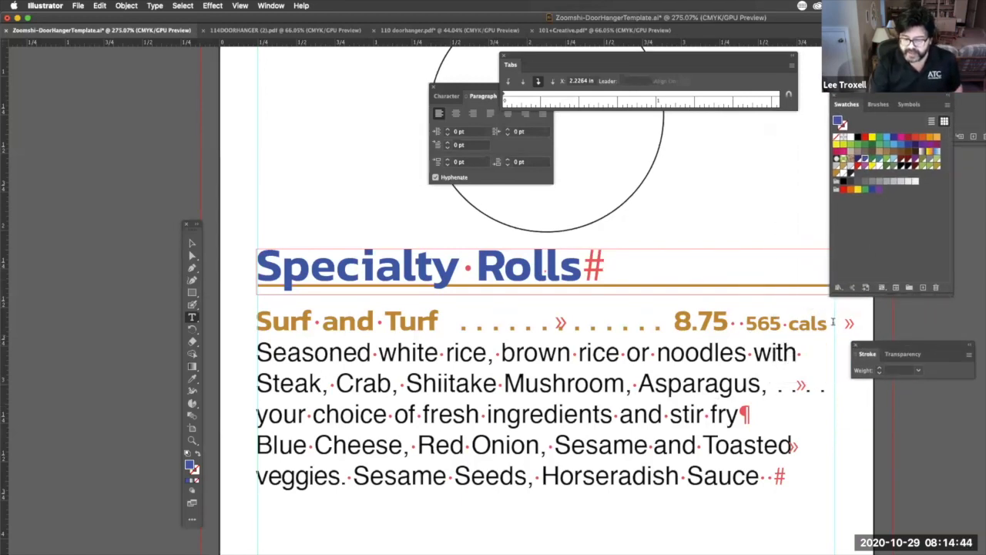
# Replace the stray tab after "565 cals" with a paragraph break before the description
pyautogui.click(838, 323)
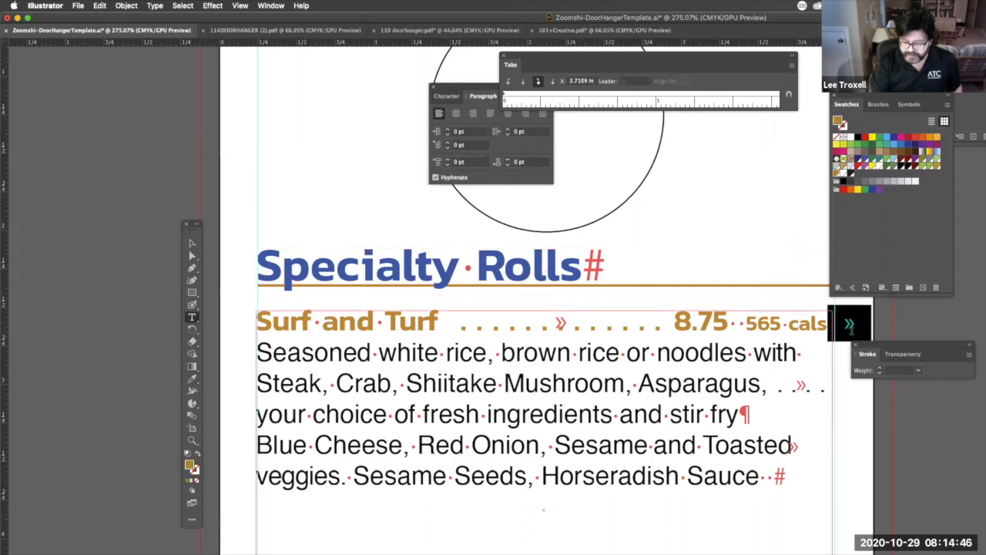
pyautogui.press('Delete')
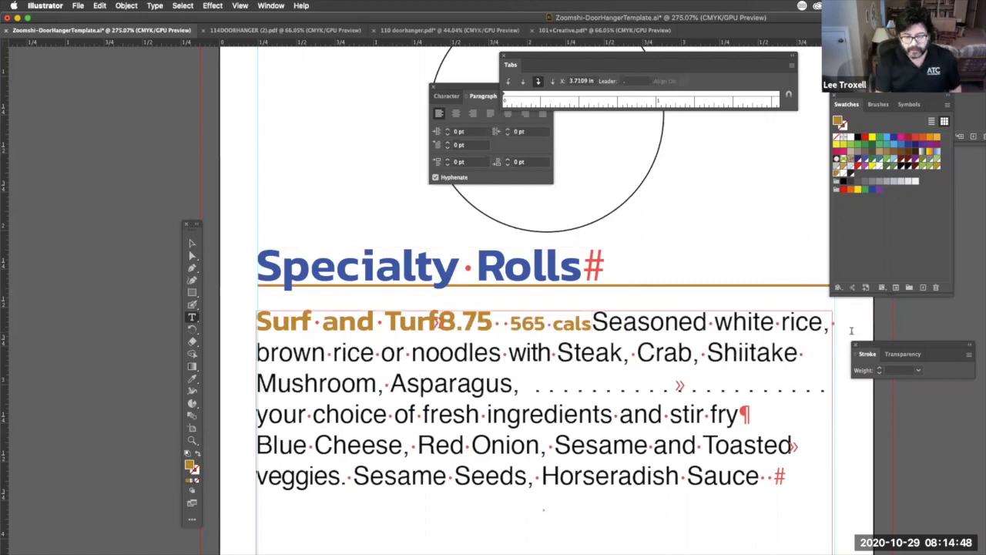
pyautogui.press('Return')
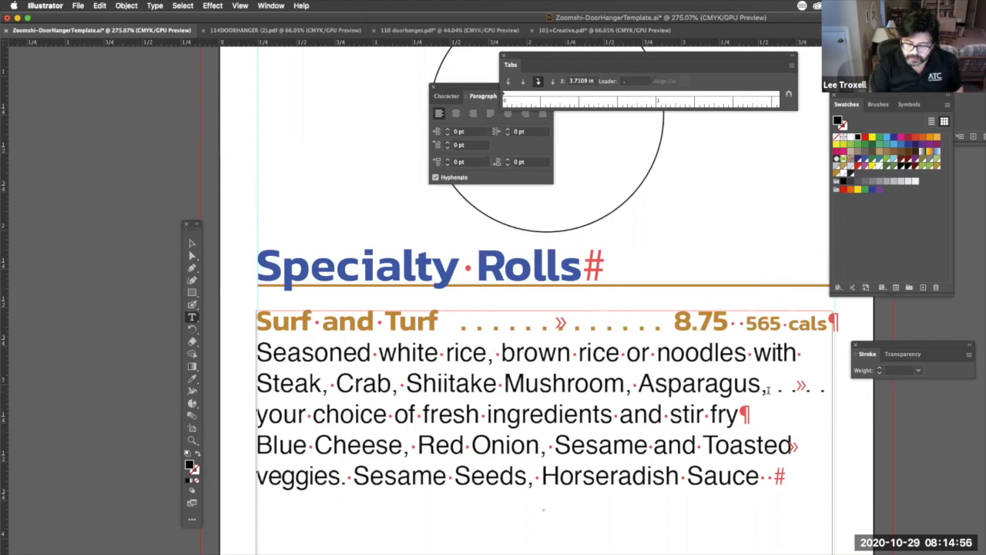
# Join the description into one paragraph by removing the stray tabs after "Asparagus," and "Toasted" and the paragraph break after "stir fry"
pyautogui.moveTo(769, 390); pyautogui.dragTo(827, 390)
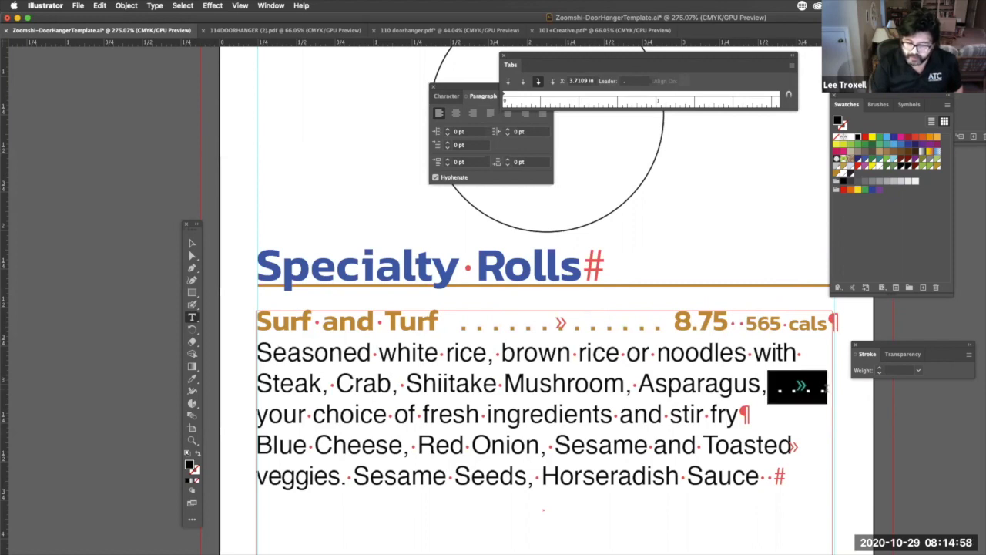
pyautogui.press('BackSpace')
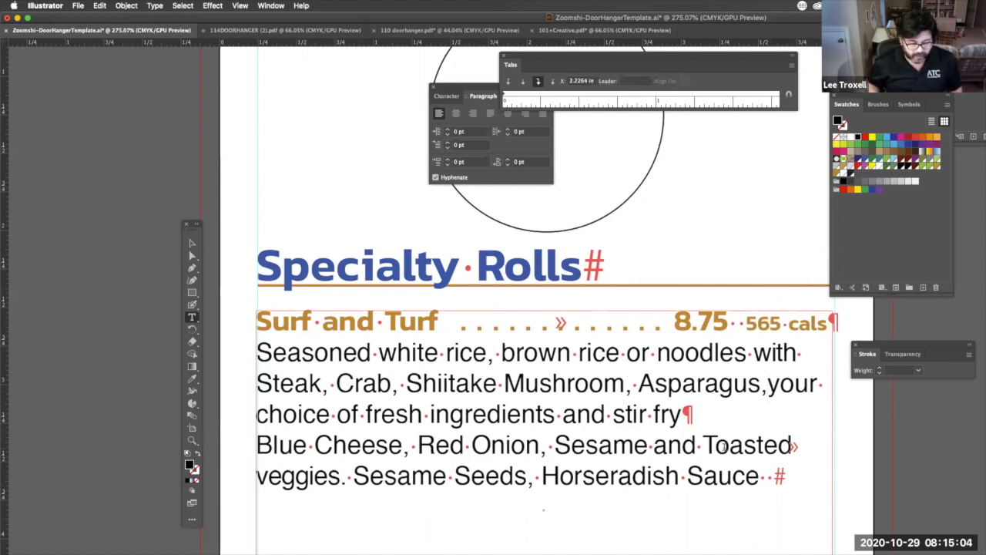
pyautogui.press('BackSpace')
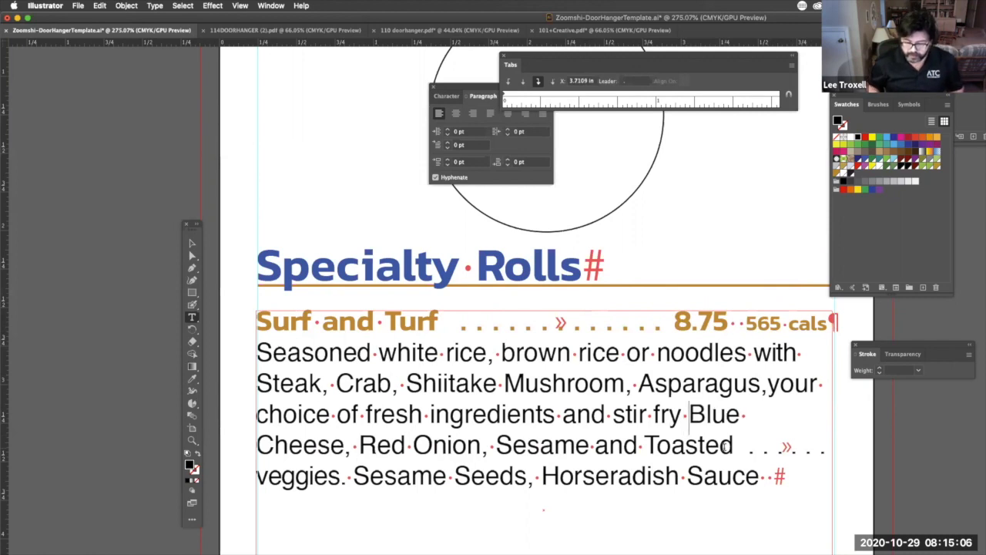
pyautogui.moveTo(735, 447); pyautogui.dragTo(830, 448)
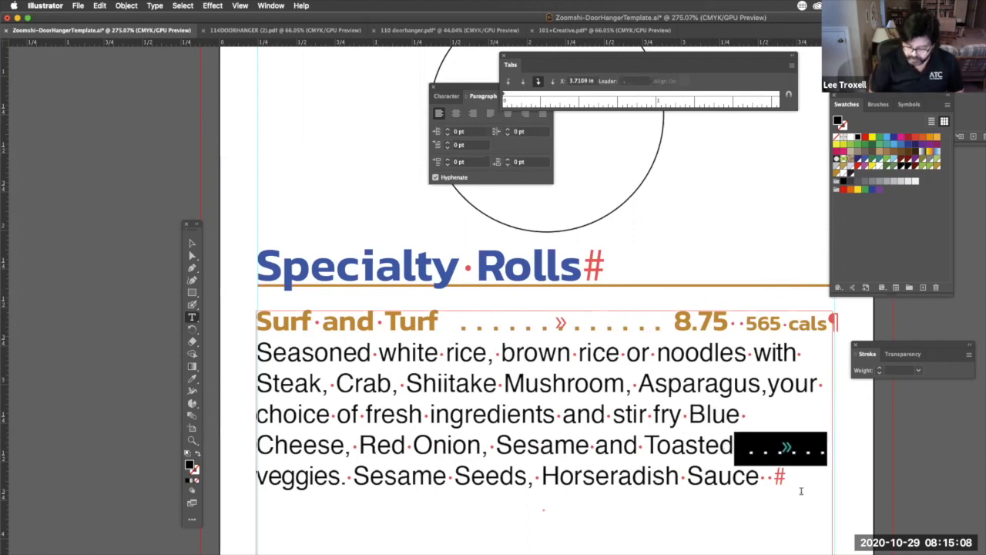
pyautogui.press('BackSpace')
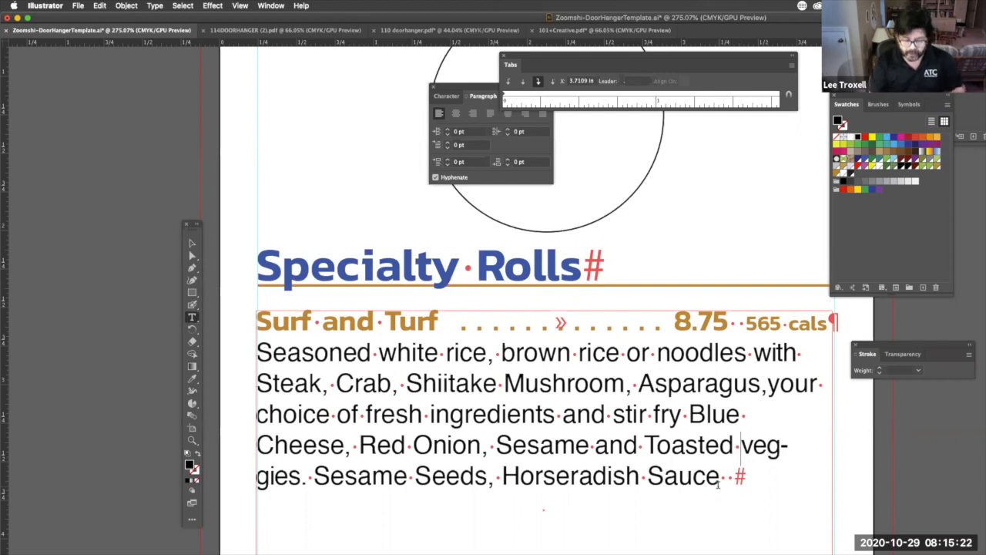
pyautogui.press('Escape')
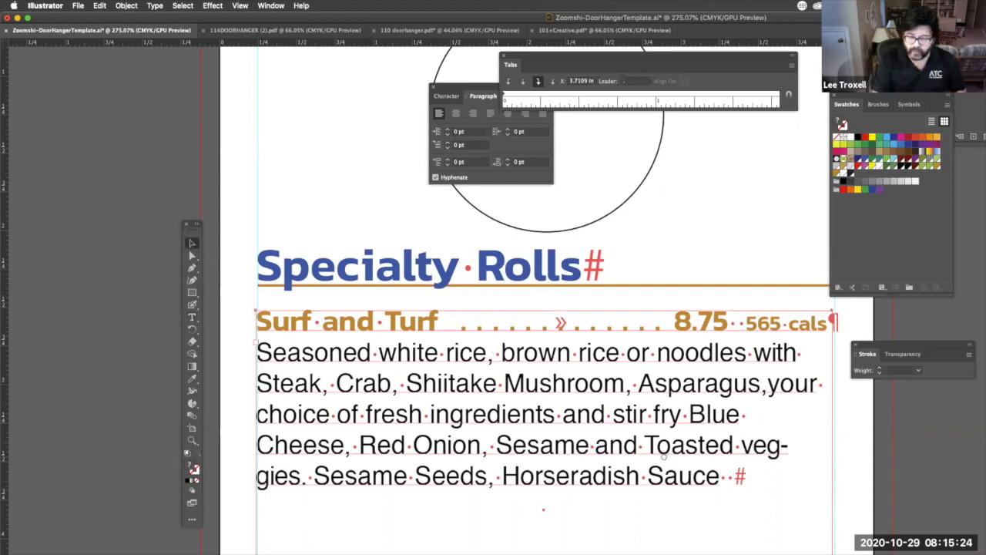
# Select the whole description under "Surf and Turf" and separate the Character panel from the Paragraph and OpenType panels
pyautogui.hscroll(10, 663, 457)
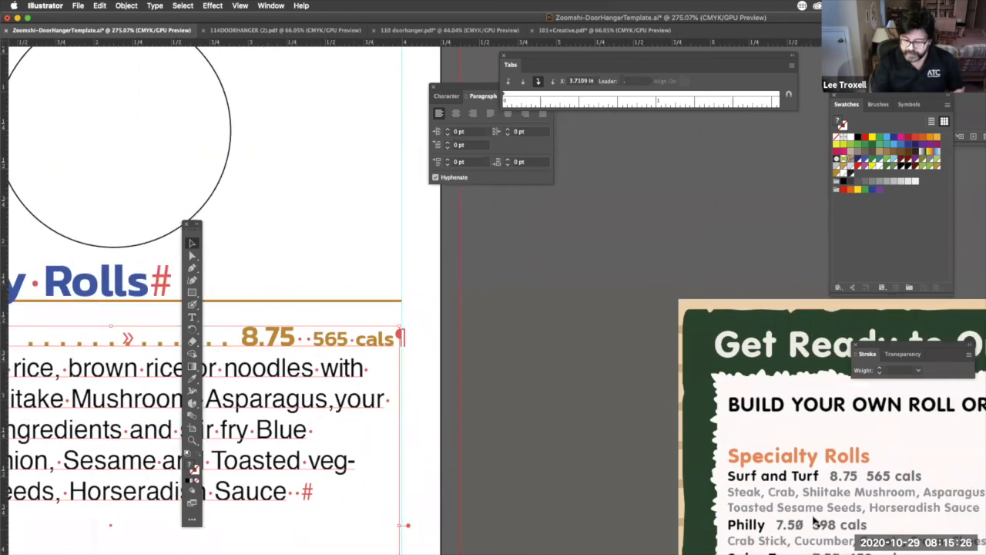
pyautogui.hscroll(-8, 761, 391)
pyautogui.hscroll(-3, 761, 392)
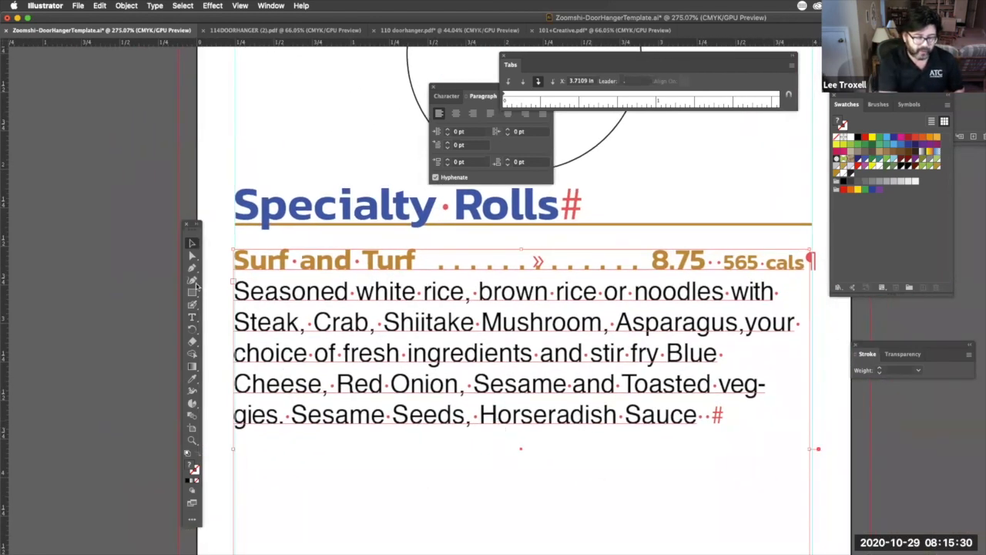
pyautogui.click(192, 317)
pyautogui.moveTo(234, 291); pyautogui.dragTo(747, 414)
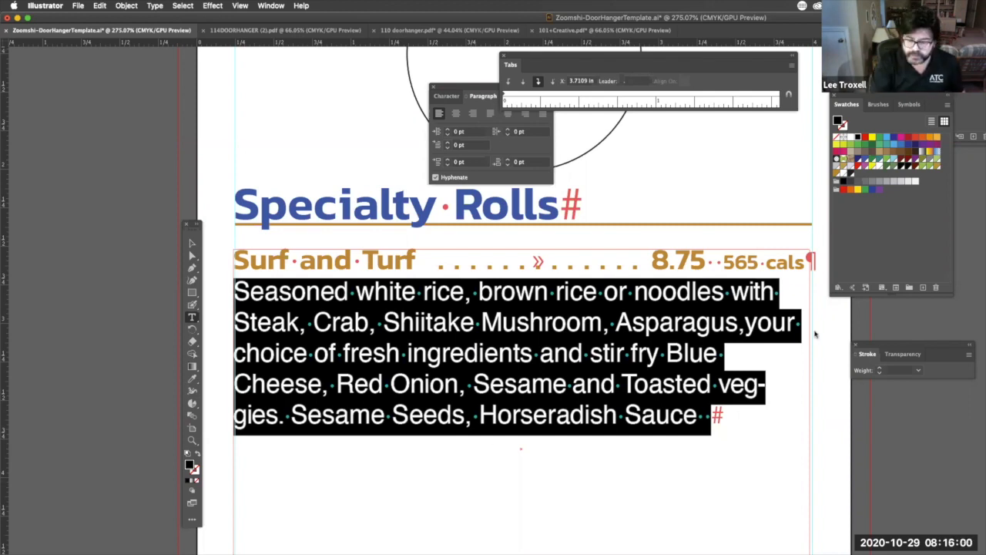
pyautogui.moveTo(879, 104)
pyautogui.mouseDown()
pyautogui.moveTo(869, 244)
pyautogui.moveTo(851, 184)
pyautogui.moveTo(803, 117)
pyautogui.mouseUp()
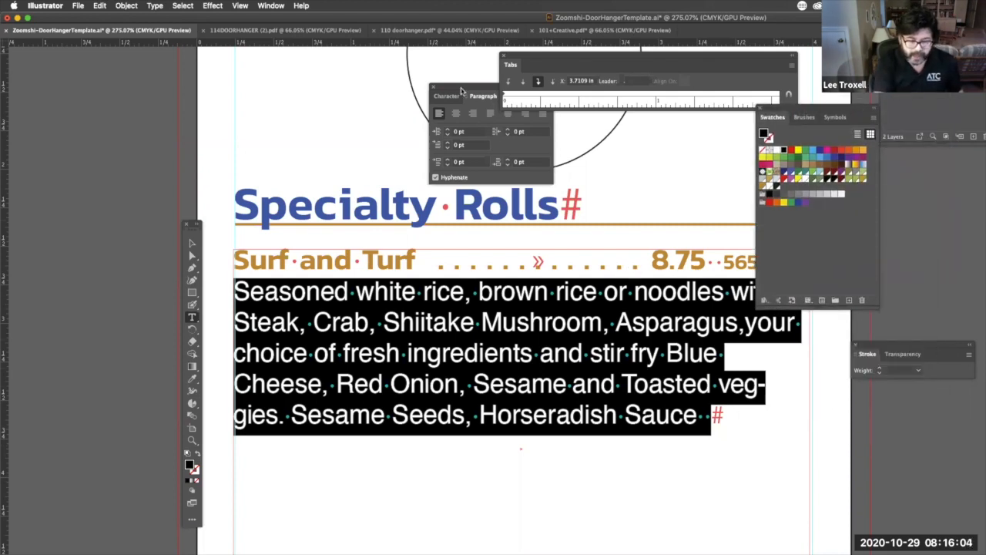
pyautogui.click(456, 95)
pyautogui.moveTo(457, 92); pyautogui.dragTo(316, 91)
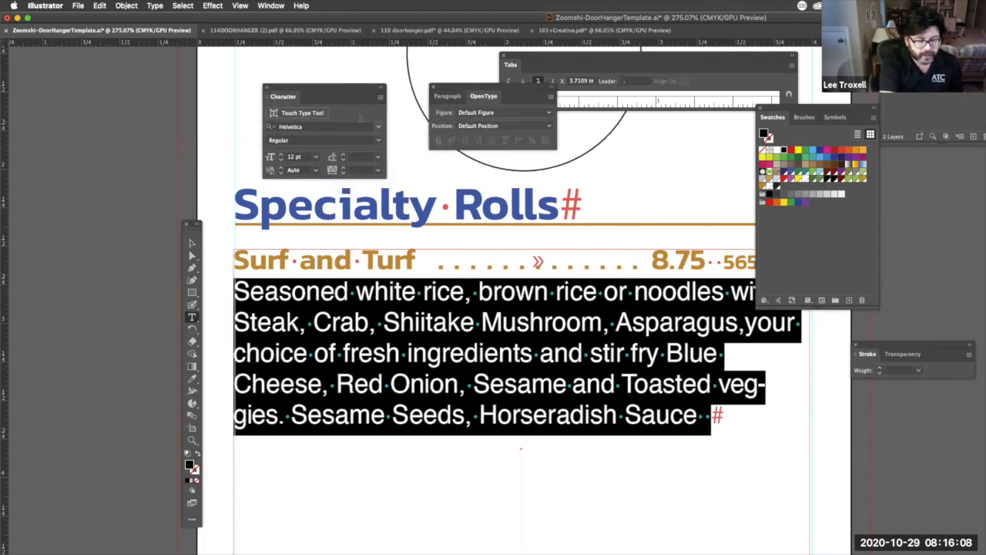
# Set the selected description in Adobe Caslon Pro at 10 pt
pyautogui.click(378, 128)
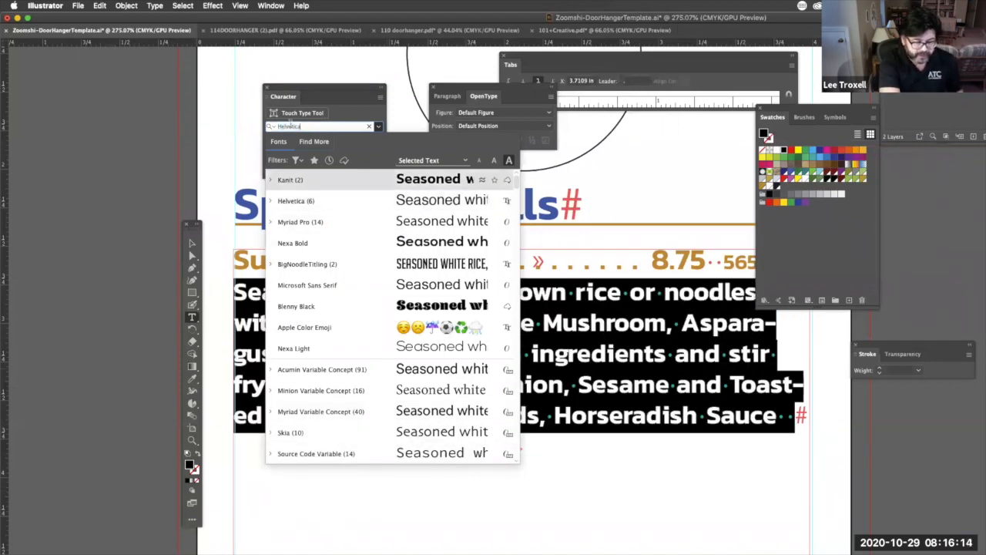
pyautogui.write('ado')
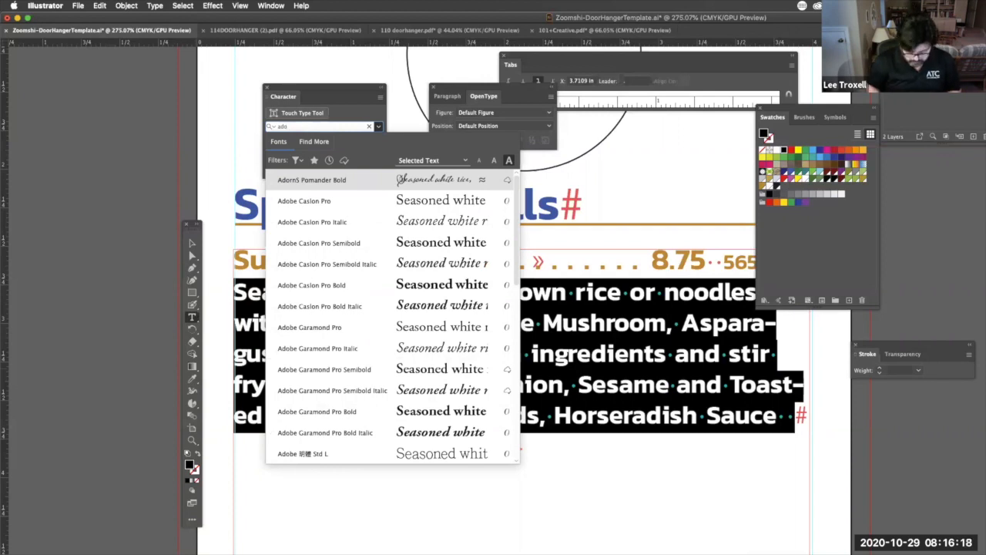
pyautogui.write('be Caslon Pro')
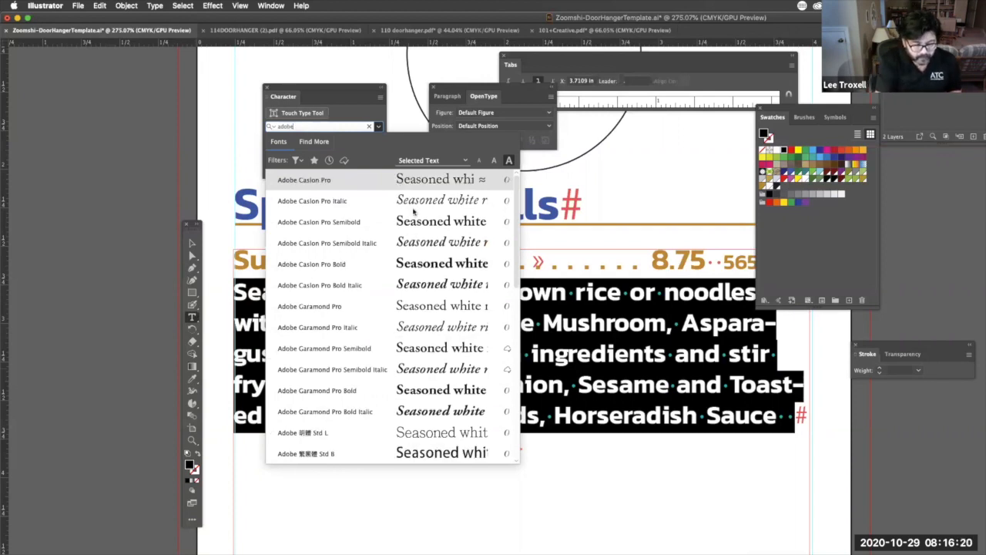
pyautogui.click(447, 181)
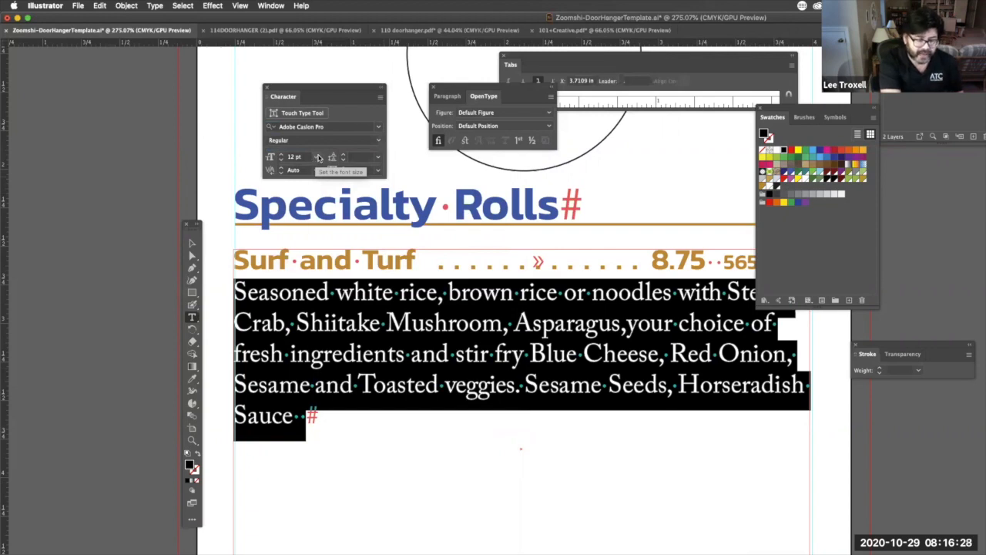
pyautogui.click(316, 157)
pyautogui.click(333, 229)
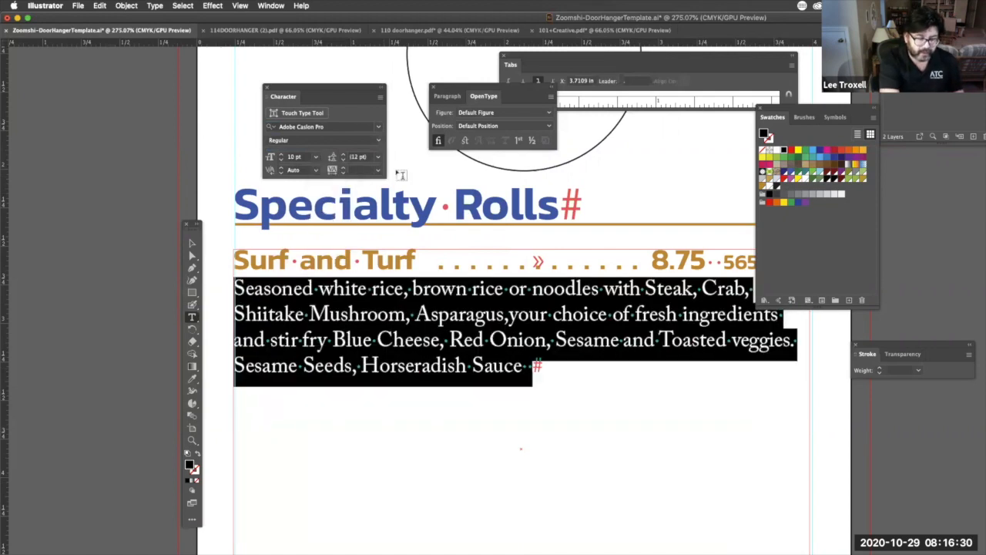
# Set the description's kerning to Optical and its tracking to 0
pyautogui.click(317, 170)
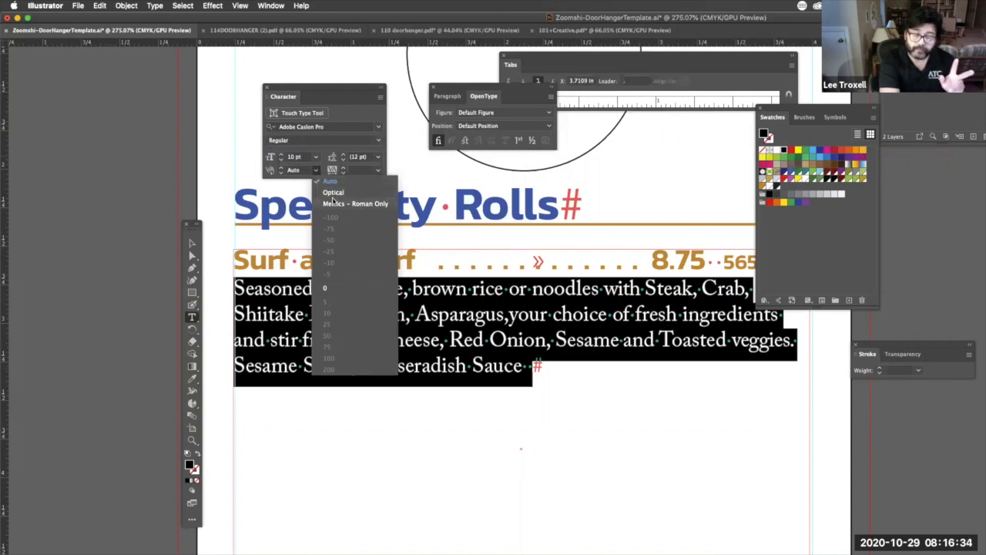
pyautogui.click(336, 195)
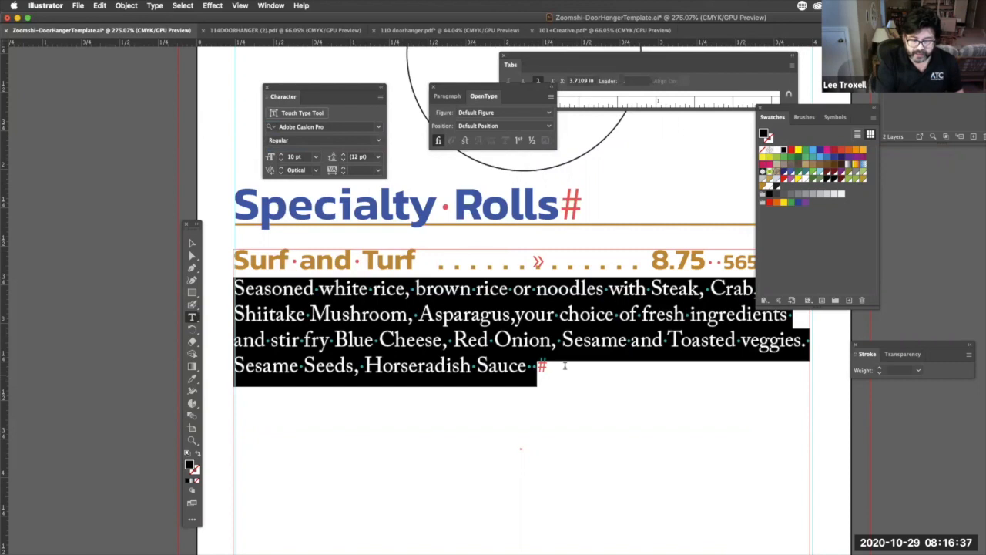
pyautogui.click(378, 170)
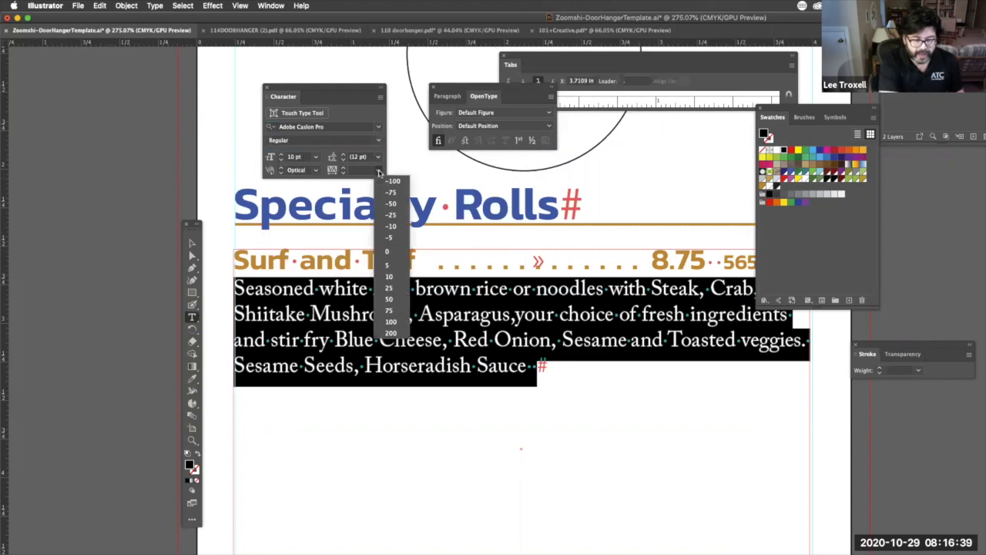
pyautogui.click(390, 254)
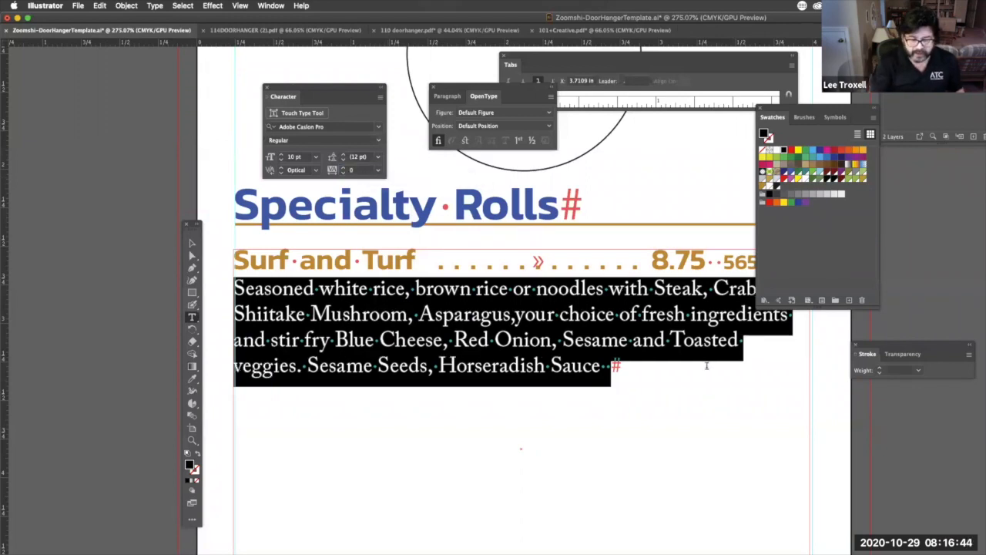
# Move the Swatches panel off the text and separate the Paragraph panel from OpenType, leaving it just above the "Surf and Turf" line
pyautogui.moveTo(825, 108); pyautogui.dragTo(900, 148)
pyautogui.click(448, 97)
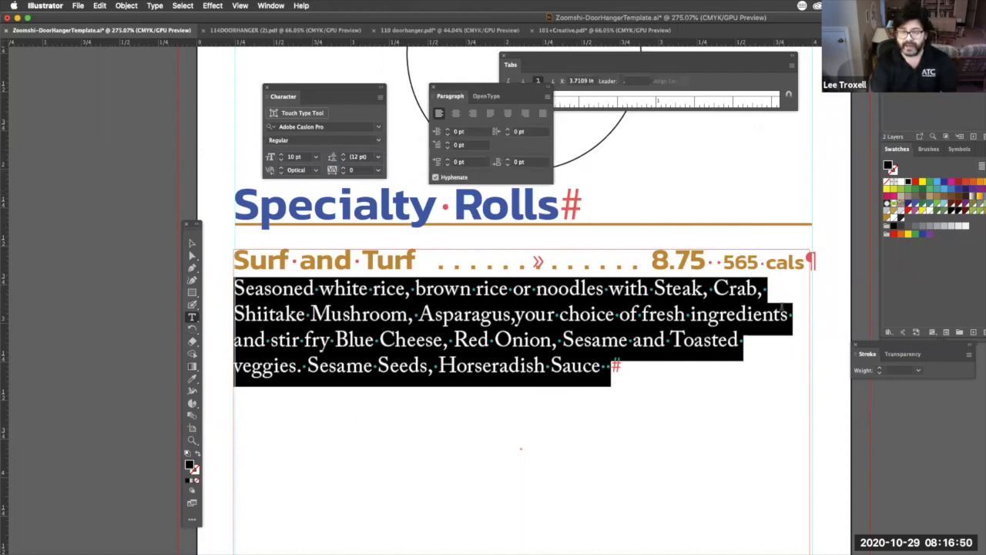
pyautogui.moveTo(476, 87); pyautogui.dragTo(558, 112)
pyautogui.click(568, 95)
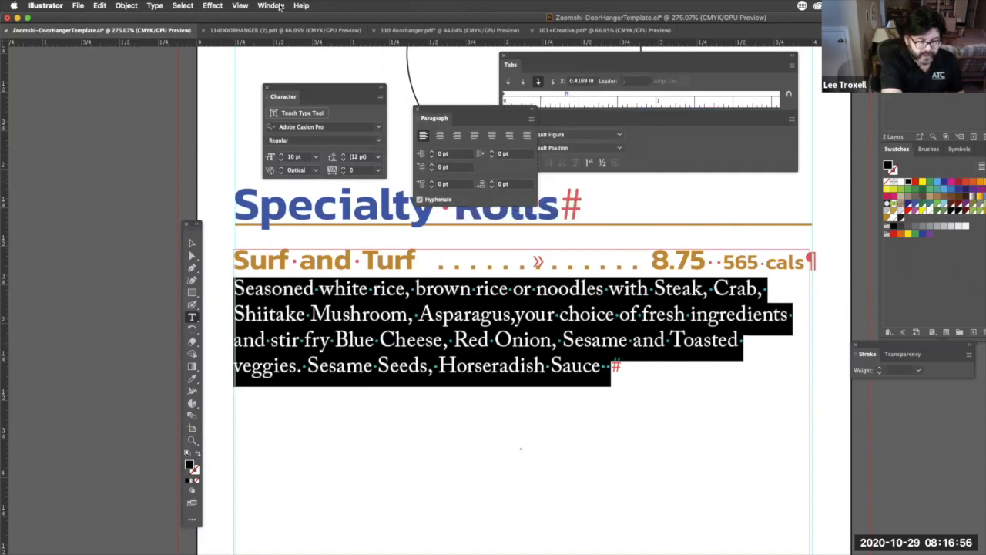
pyautogui.click(271, 5)
pyautogui.moveTo(419, 454)
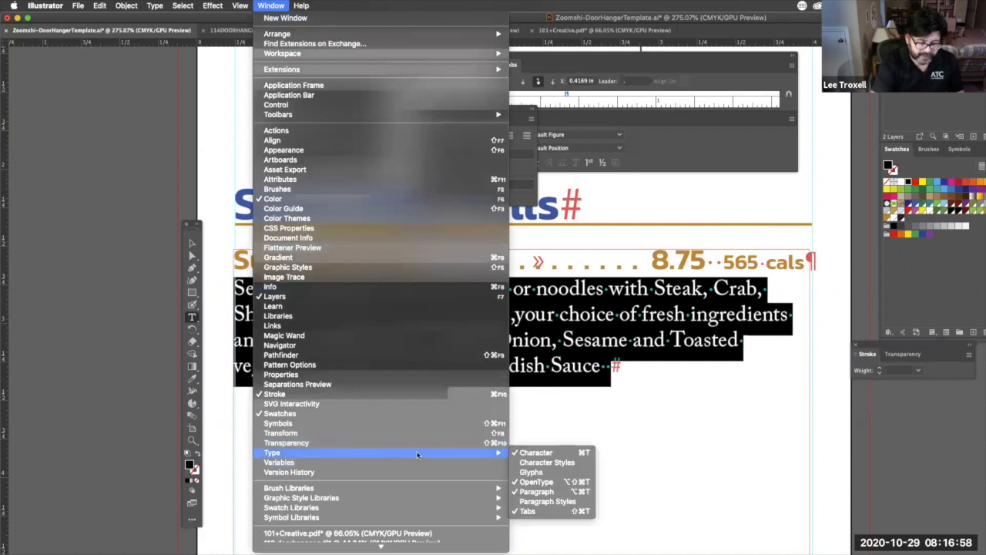
pyautogui.click(543, 453)
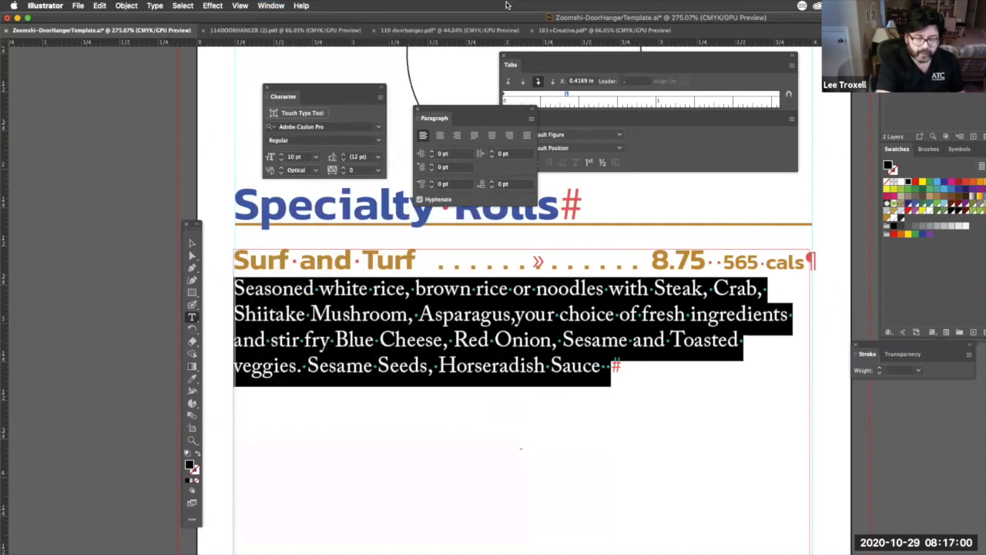
pyautogui.moveTo(460, 112); pyautogui.dragTo(465, 150)
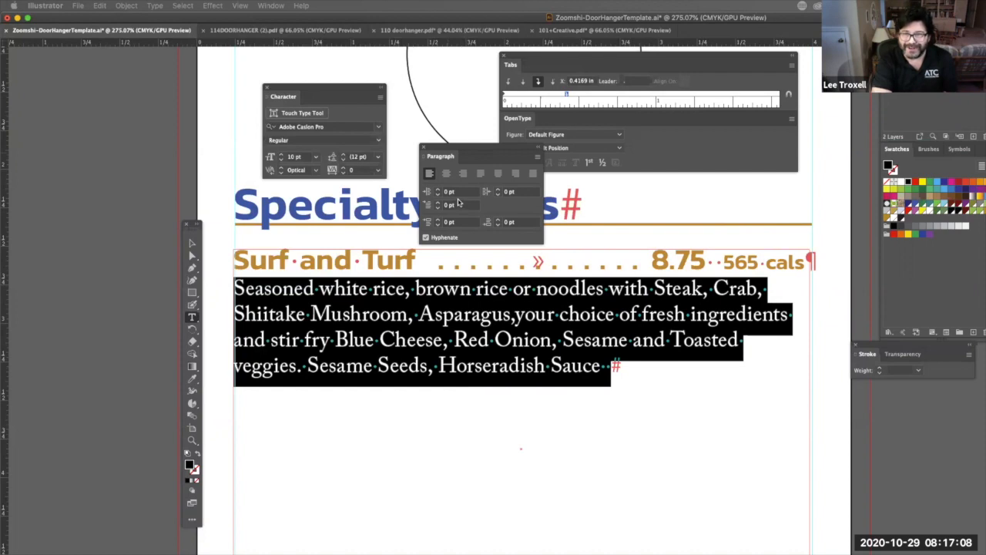
# Try centre and right alignment on the description, and justify it with the last line aligned left
pyautogui.click(450, 176)
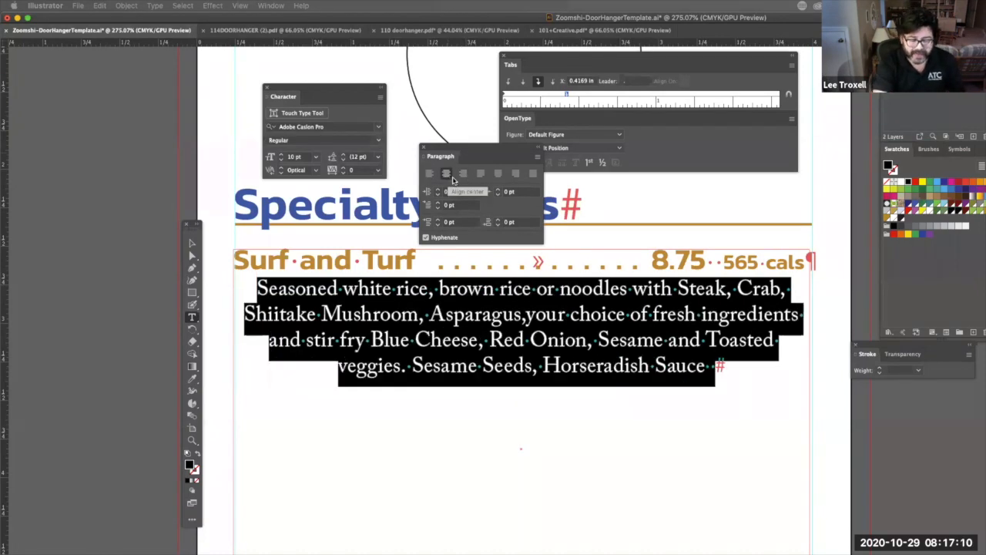
pyautogui.click(466, 175)
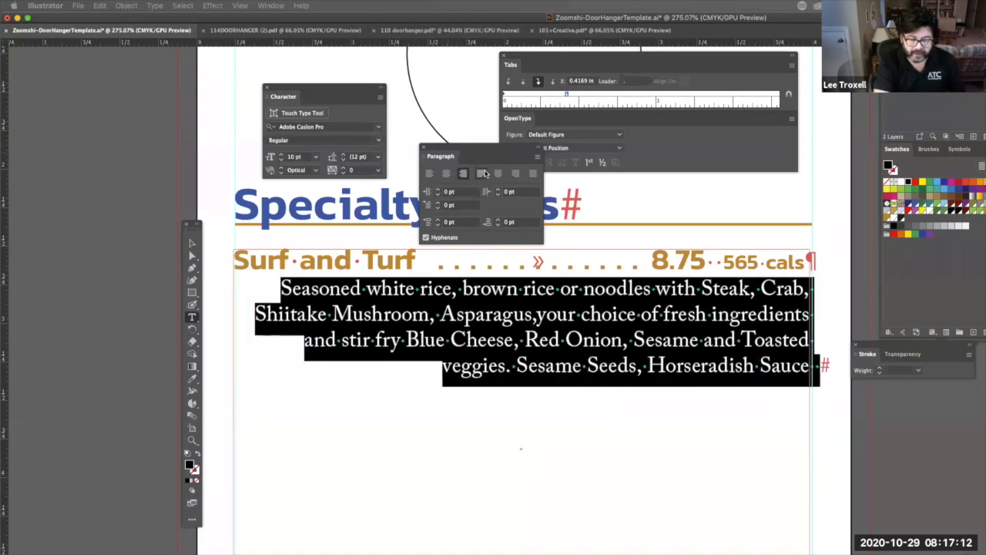
pyautogui.click(482, 174)
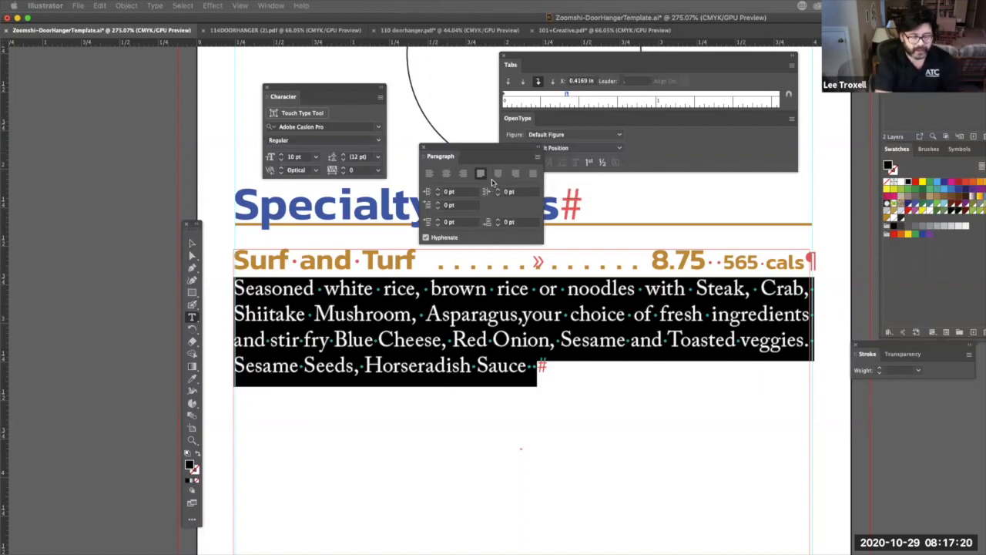
# Delete the two trailing spaces after "Horseradish Sauce" and reselect the whole description
pyautogui.click(811, 317)
pyautogui.click(523, 356)
pyautogui.moveTo(528, 365); pyautogui.dragTo(537, 365)
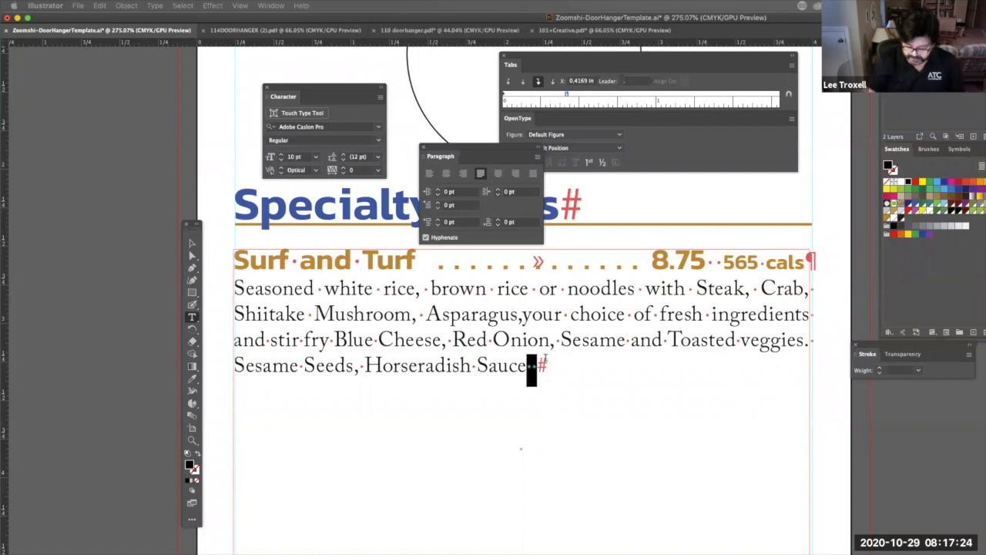
pyautogui.press('BackSpace')
pyautogui.moveTo(237, 283); pyautogui.dragTo(564, 351)
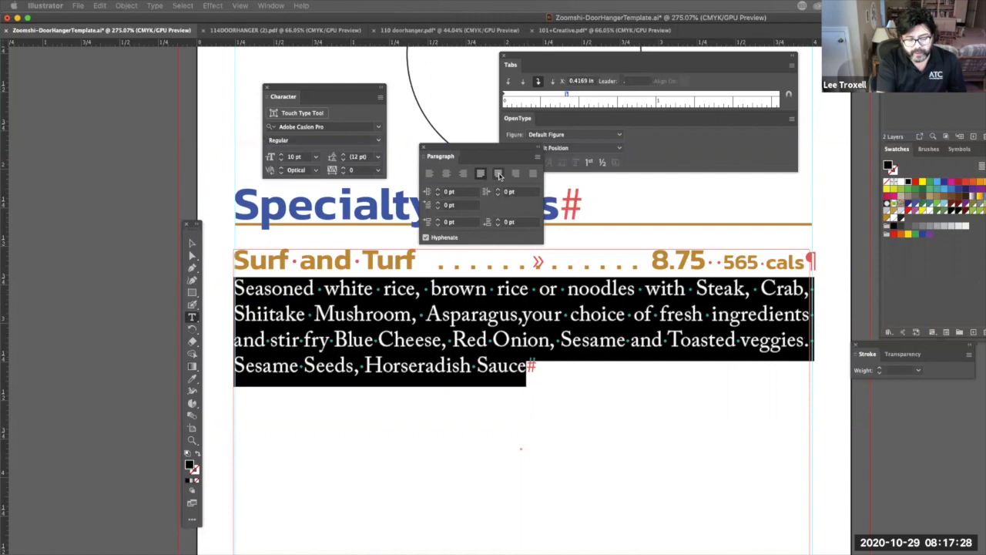
# Try justifying the description with its last line centred, right-aligned and fully justified, and return to last line aligned left
pyautogui.click(498, 174)
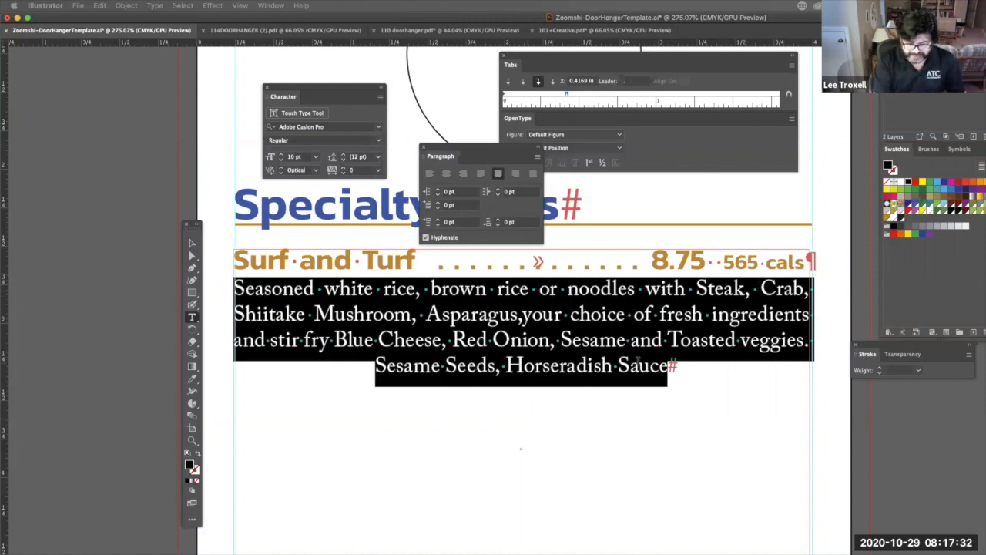
pyautogui.click(515, 174)
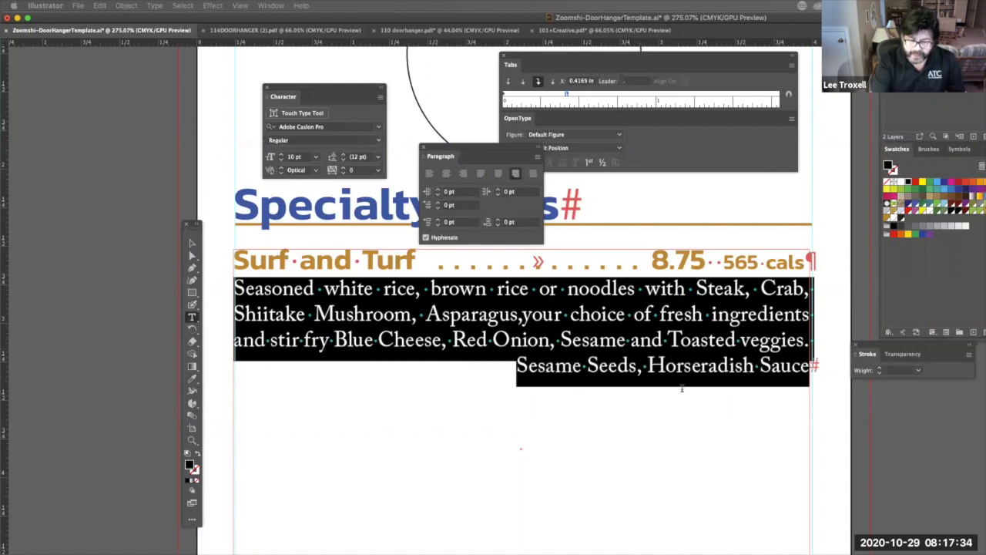
pyautogui.click(533, 174)
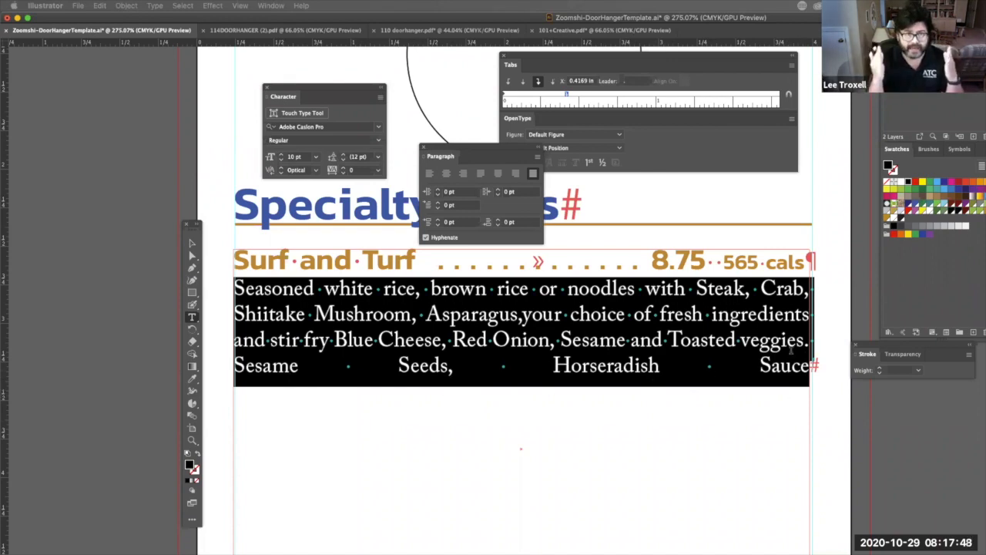
pyautogui.click(481, 173)
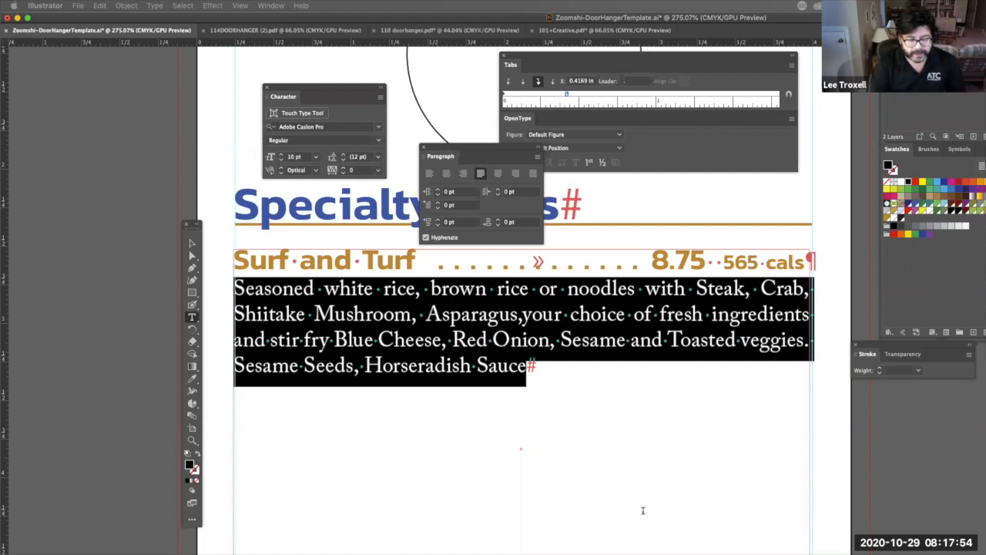
# Resize the Surf and Turf text frame so it ends well below the description, leaving room for another menu item
pyautogui.click(192, 243)
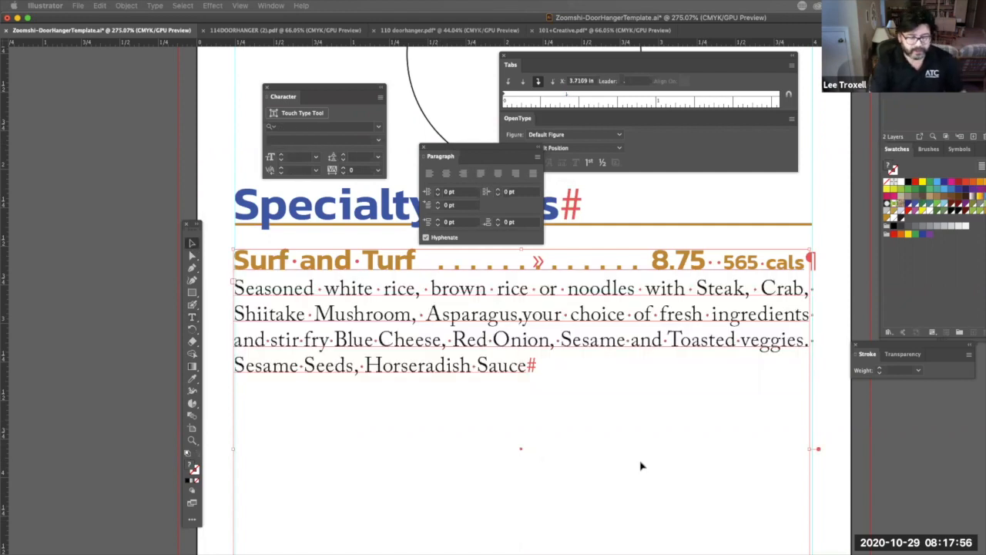
pyautogui.press('super+alt+space')
pyautogui.moveTo(606, 437); pyautogui.dragTo(239, 354)
pyautogui.press('t')
pyautogui.click(192, 246)
pyautogui.press('super+space')
pyautogui.moveTo(644, 469); pyautogui.dragTo(561, 301)
pyautogui.scroll(-3, 566, 420)
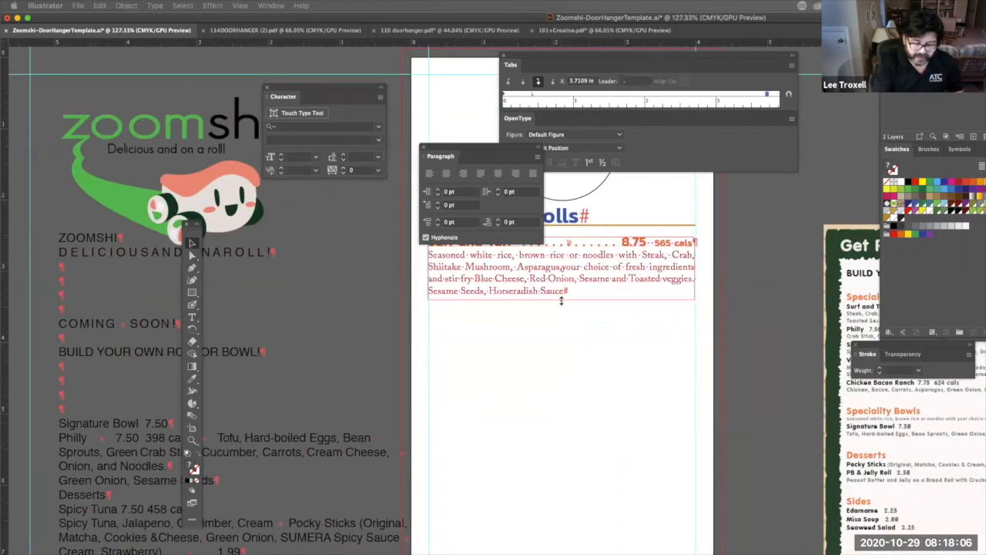
pyautogui.click(553, 391)
pyautogui.press('space')
pyautogui.moveTo(546, 401); pyautogui.dragTo(658, 400)
pyautogui.click(711, 312)
pyautogui.moveTo(711, 336); pyautogui.dragTo(718, 459)
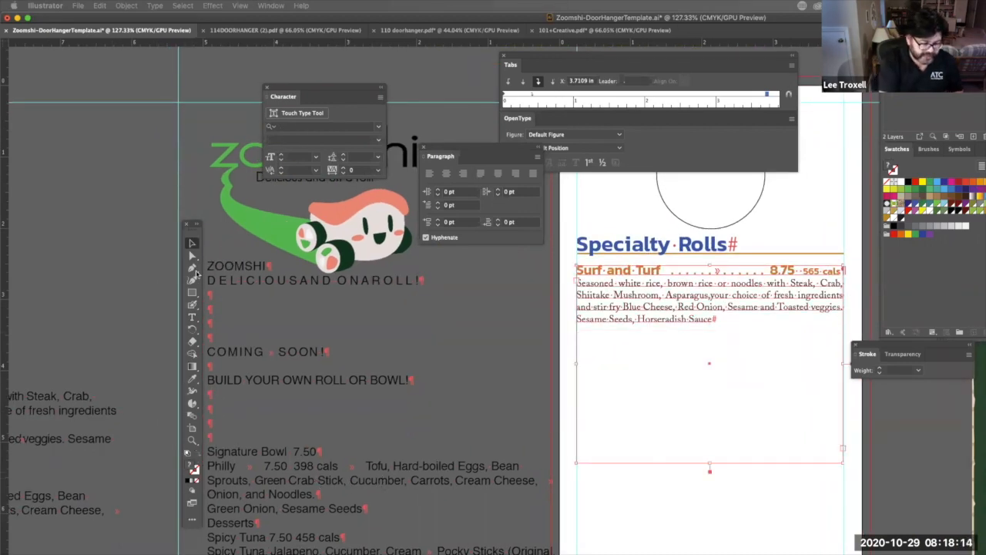
# Copy the Philly item from "Philly" through "Sesame Seeds" and paste it after one blank line below the Surf and Turf description
pyautogui.click(192, 317)
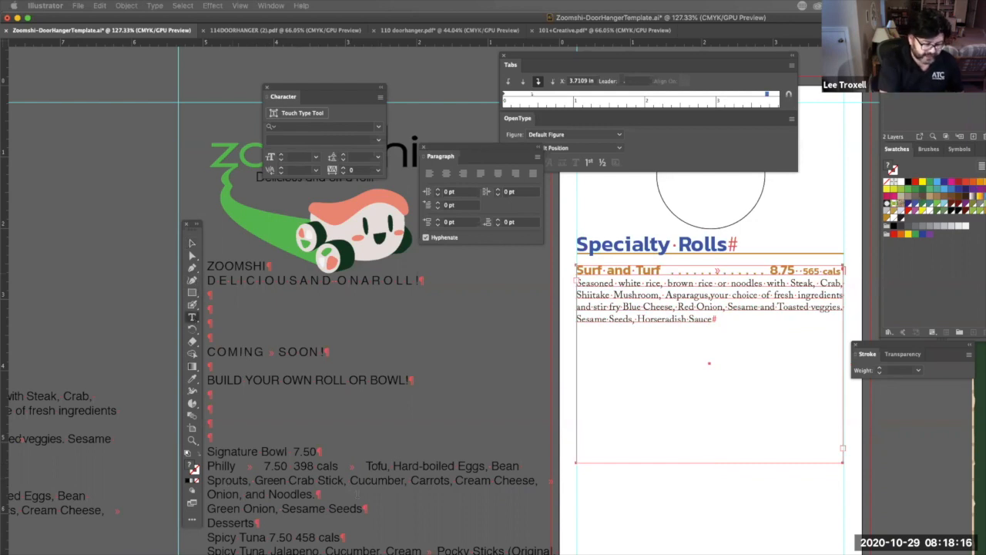
pyautogui.moveTo(362, 509); pyautogui.dragTo(207, 462)
pyautogui.press('super+c')
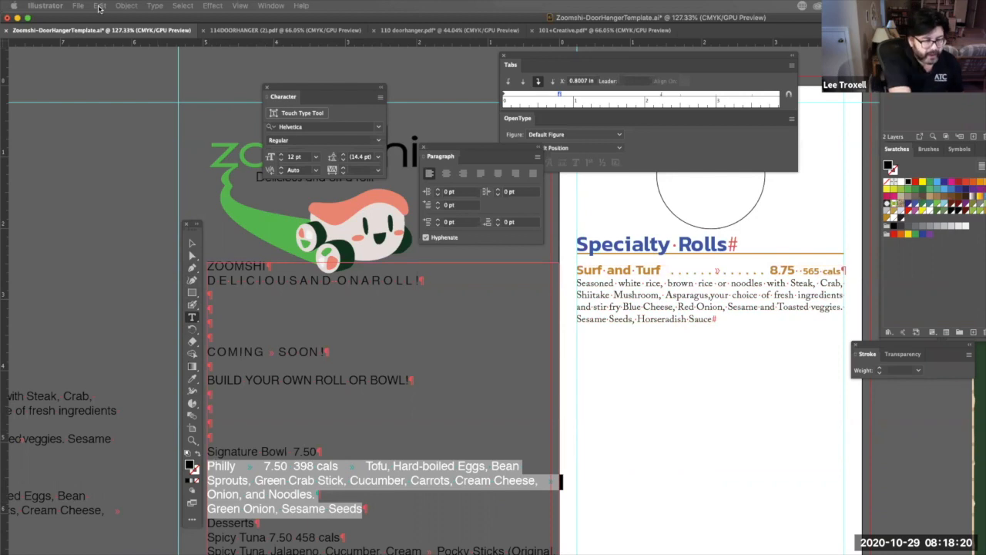
pyautogui.click(99, 6)
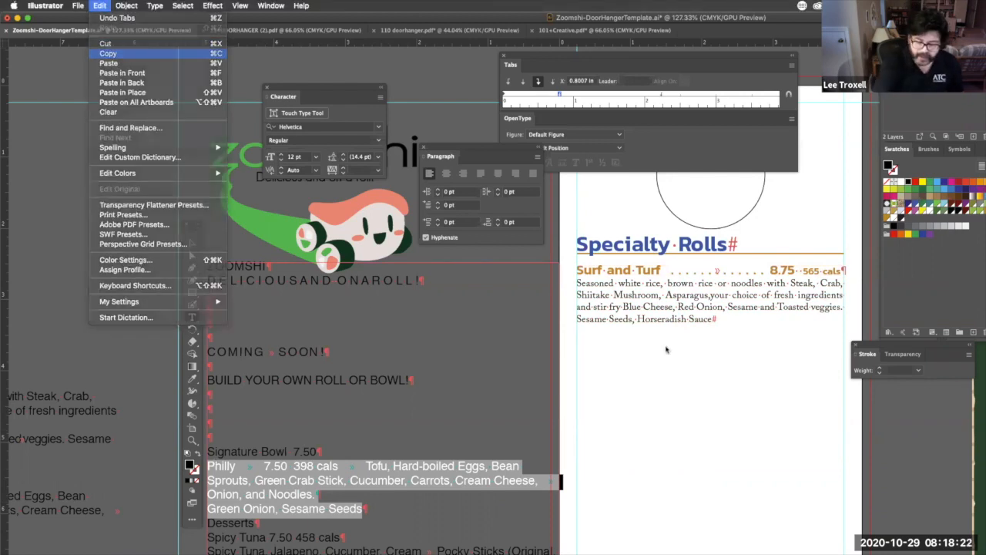
pyautogui.click(757, 320)
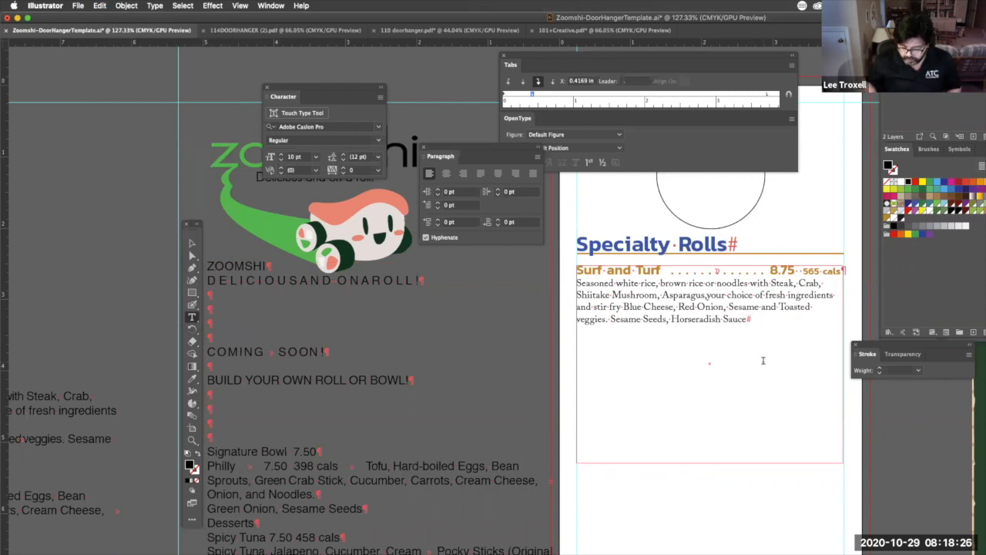
pyautogui.press('Return')
pyautogui.press('Return')
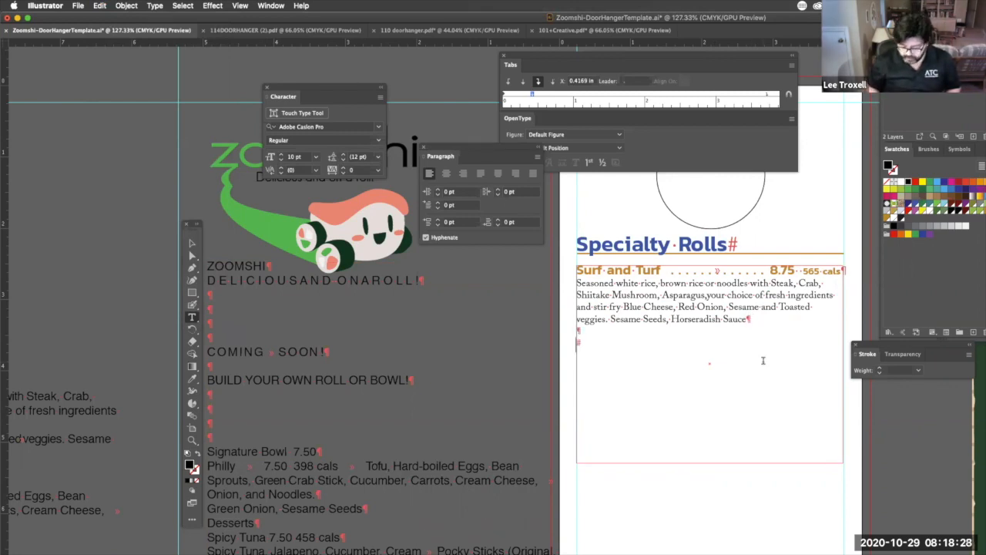
pyautogui.press('super+v')
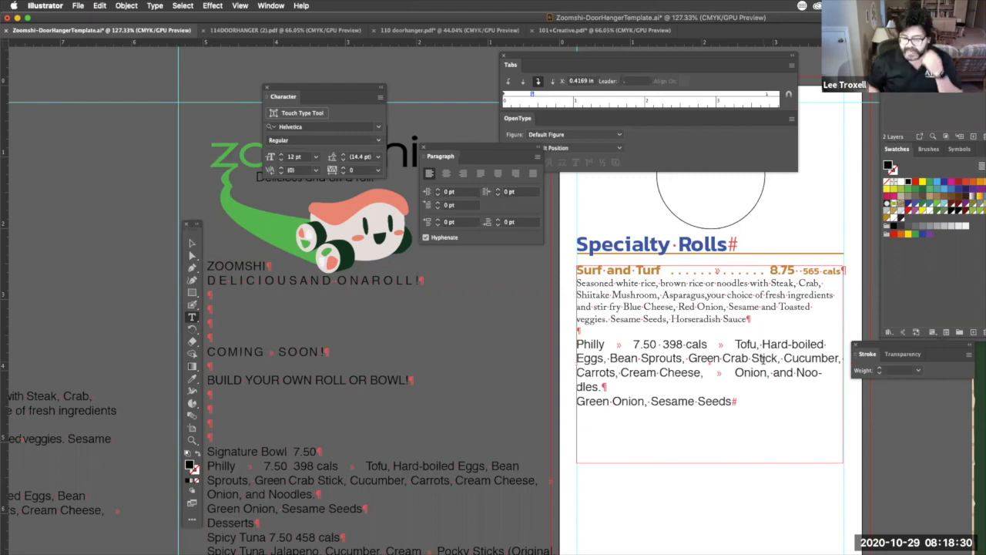
# Replace the tab after the pasted "398 cals" with a paragraph break and delete the tab before "Onion, and Noodles."
pyautogui.moveTo(709, 344); pyautogui.dragTo(734, 344)
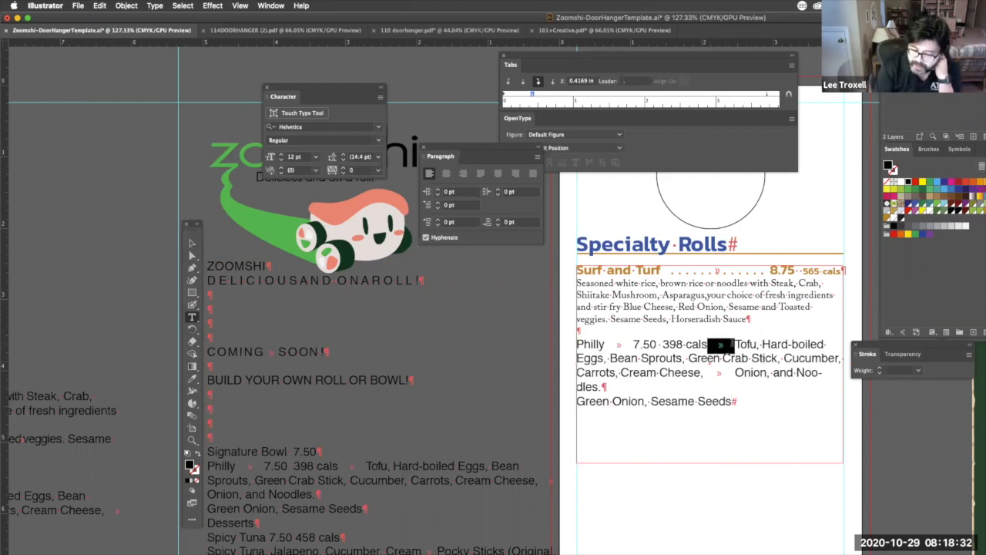
pyautogui.press('Return')
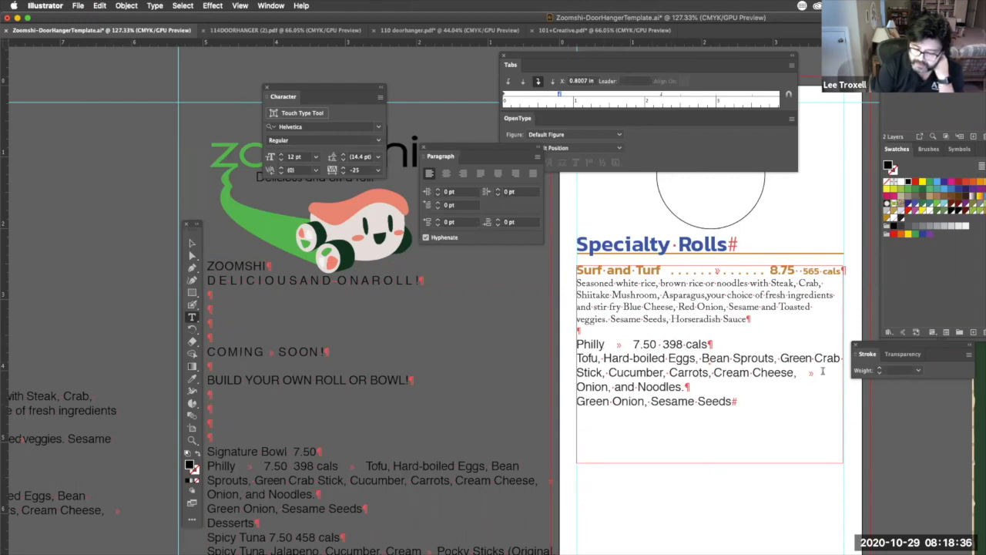
pyautogui.doubleClick(819, 371)
pyautogui.press('BackSpace')
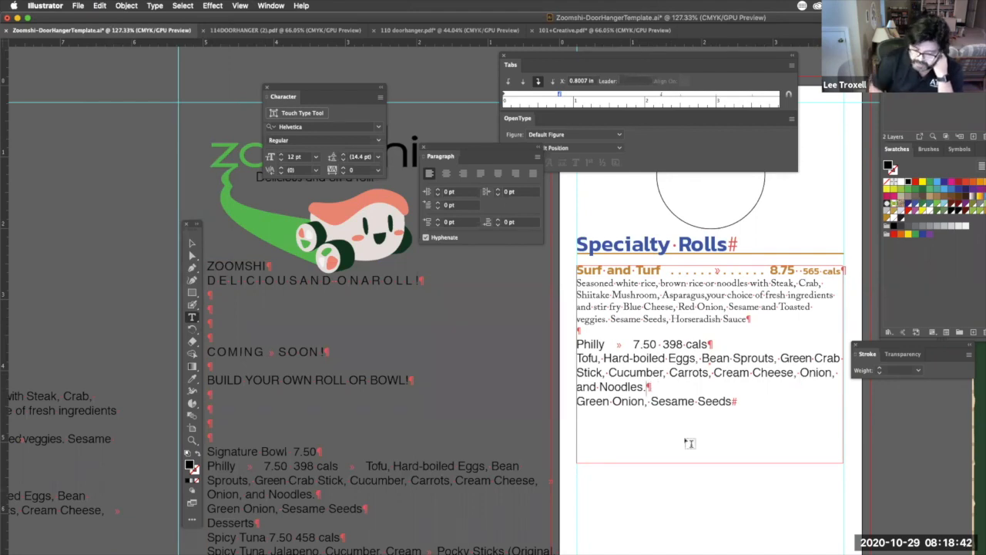
# Delete the pasted "Green Onion, Sesame Seeds" line and its paragraph break, ending the Philly description at "Noodles."
pyautogui.moveTo(588, 402); pyautogui.dragTo(770, 414)
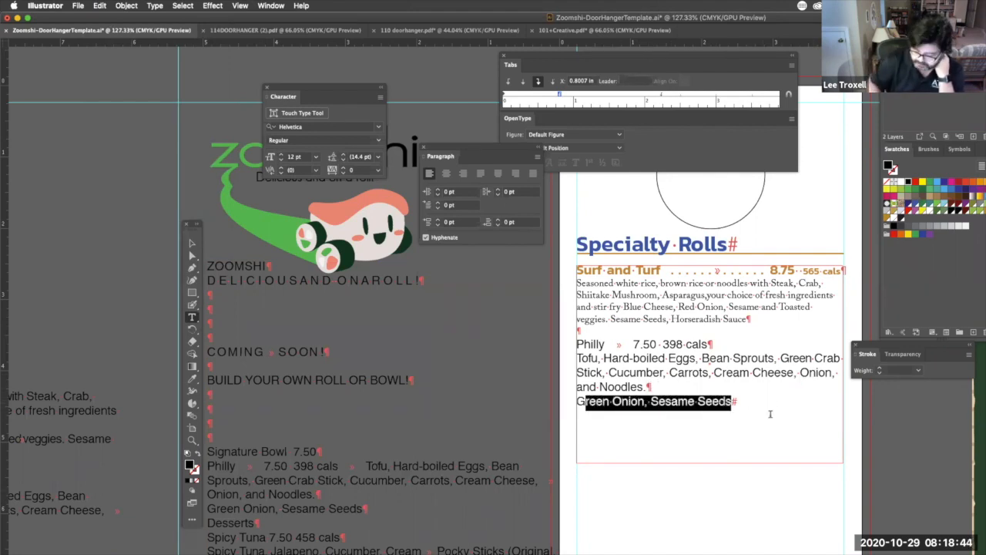
pyautogui.press('BackSpace')
pyautogui.press('BackSpace')
pyautogui.press('BackSpace')
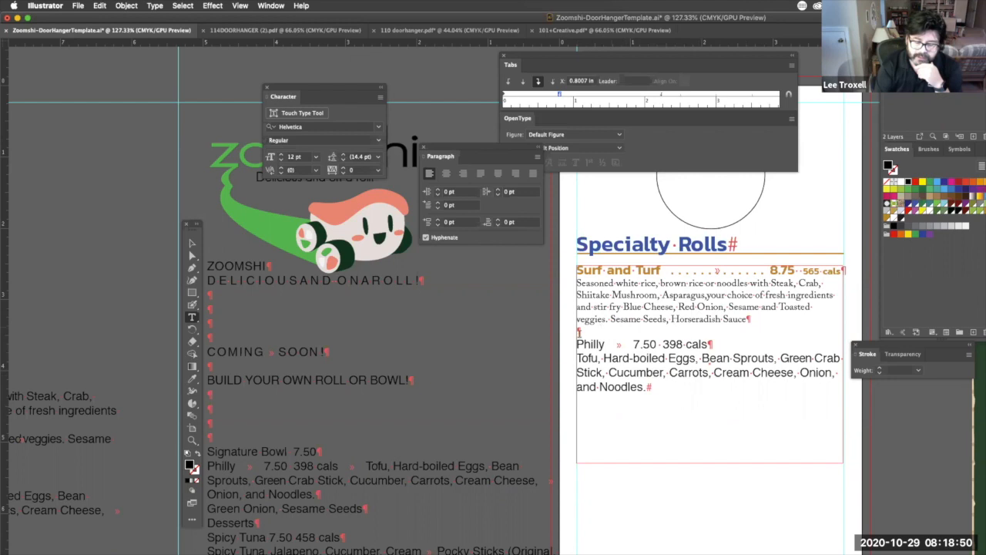
# Move the toolbox beside the artboard and apply the "Surf and Turf" heading's style to the whole Philly line with the Eyedropper
pyautogui.moveTo(194, 232); pyautogui.dragTo(540, 258)
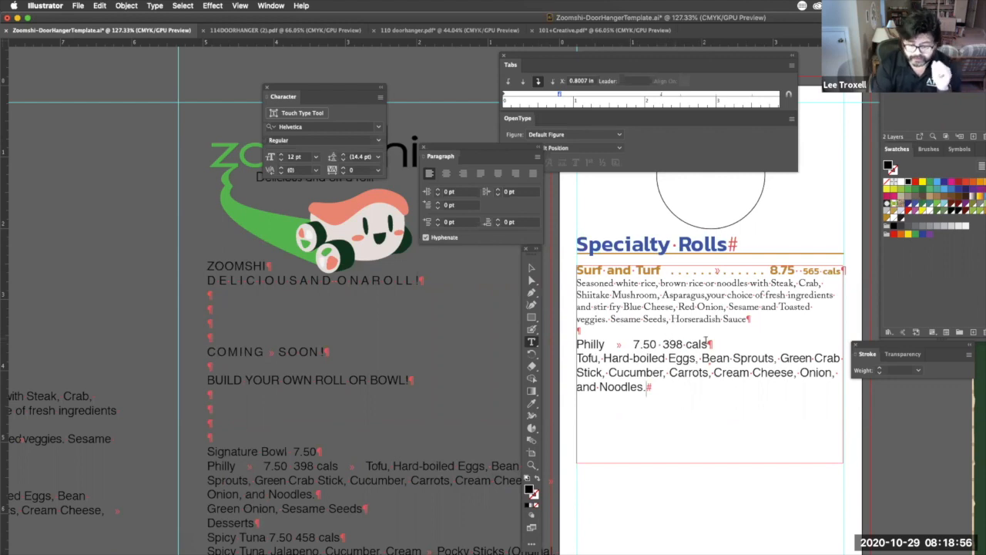
pyautogui.moveTo(706, 344); pyautogui.dragTo(568, 356)
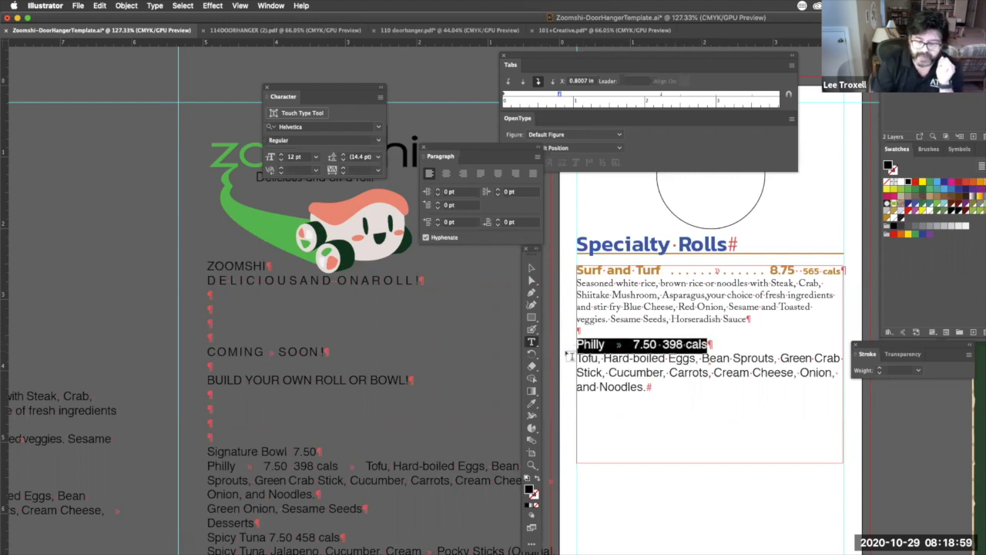
pyautogui.click(531, 403)
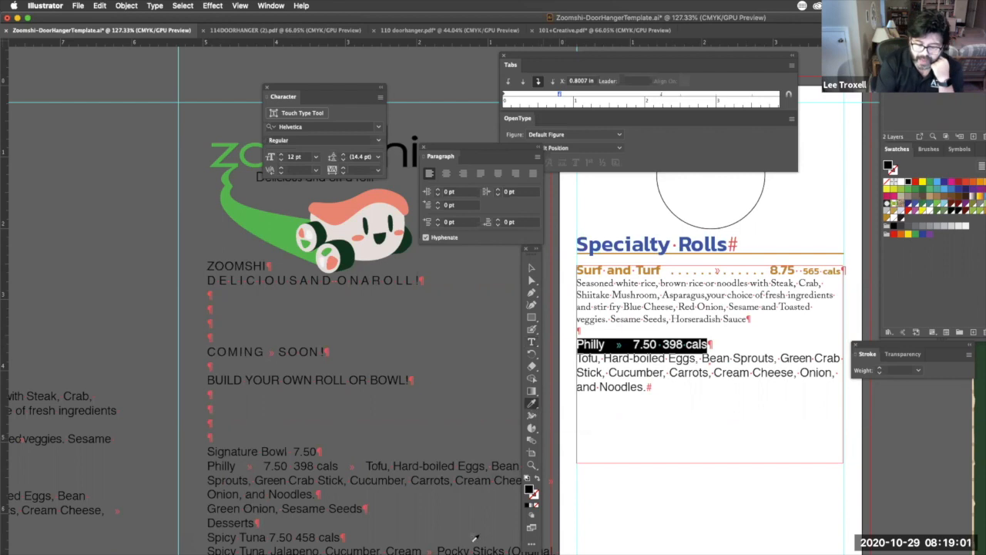
pyautogui.click(655, 271)
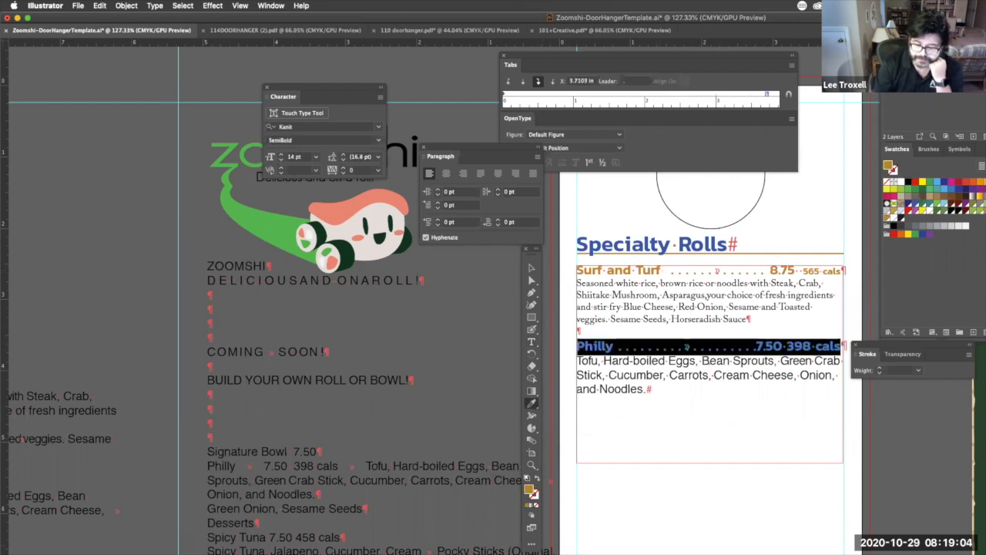
# Apply the smaller style of "565 cals" to "398 cals" on the Philly line with the Eyedropper
pyautogui.click(530, 342)
pyautogui.moveTo(784, 346); pyautogui.dragTo(842, 347)
pyautogui.click(531, 404)
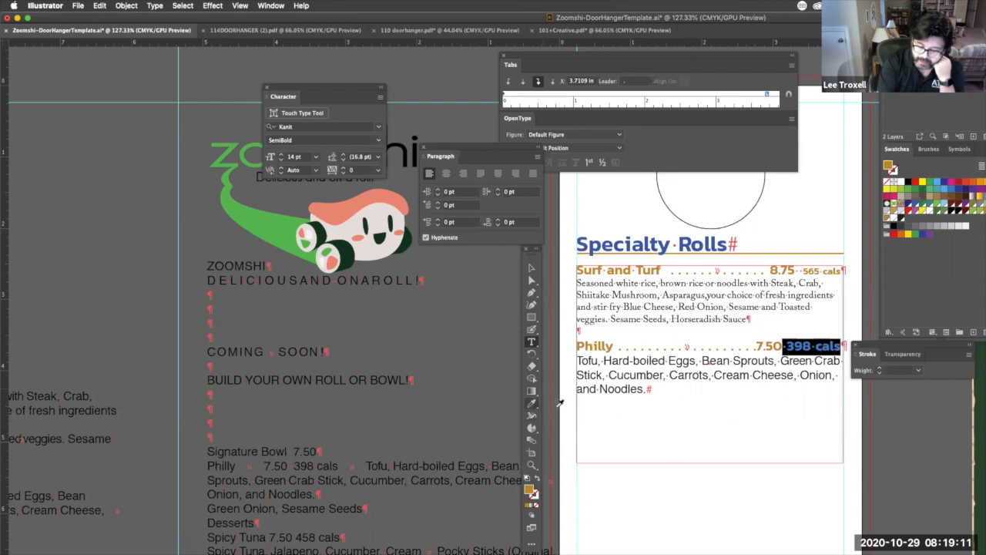
pyautogui.click(838, 270)
# Add a second space between "7.50" and "398 cals" to match the spacing on the Surf and Turf line
pyautogui.press('t')
pyautogui.click(804, 342)
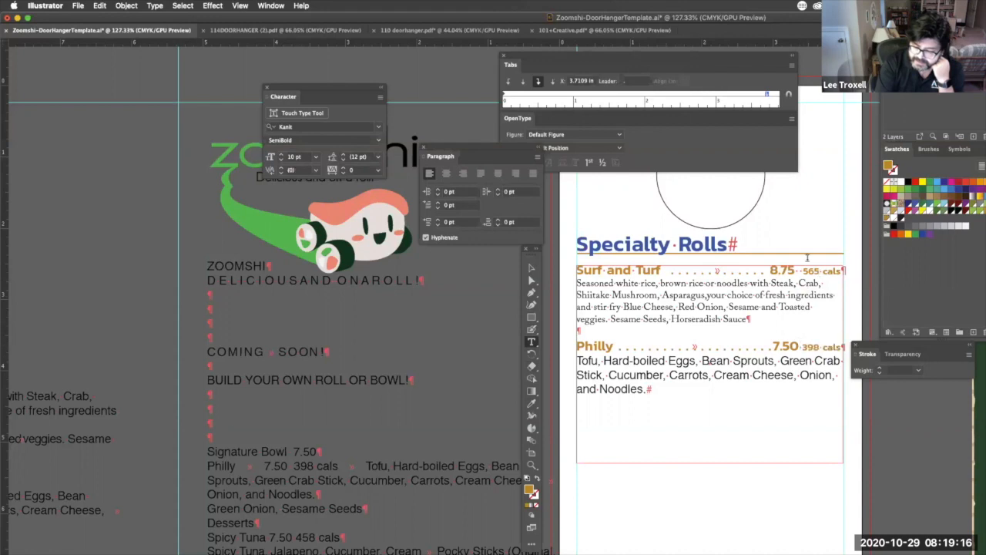
pyautogui.click(799, 270)
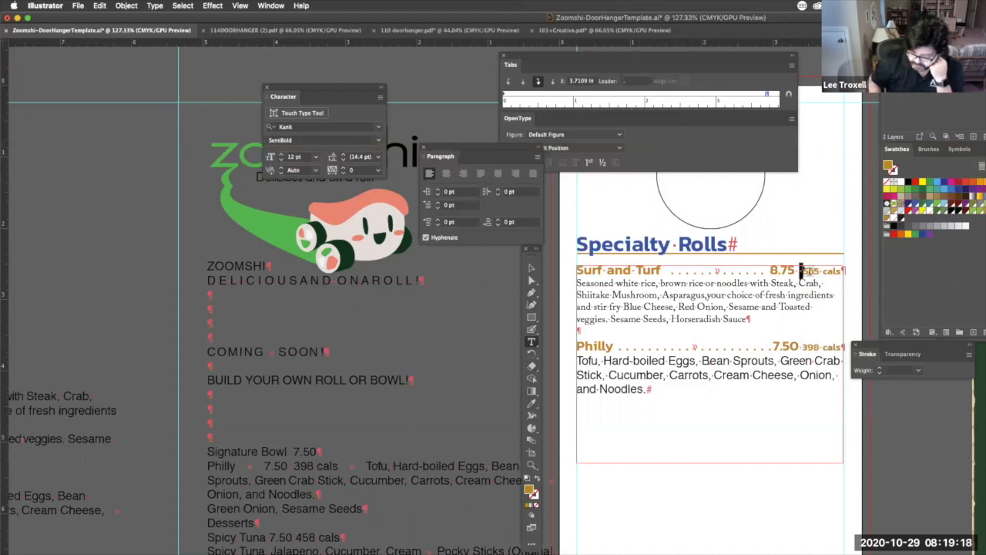
pyautogui.click(802, 346)
# Apply the Surf and Turf description's style to the Philly description with the Eyedropper, and justify it with the last line aligned left
pyautogui.moveTo(578, 360); pyautogui.dragTo(652, 390)
pyautogui.click(531, 404)
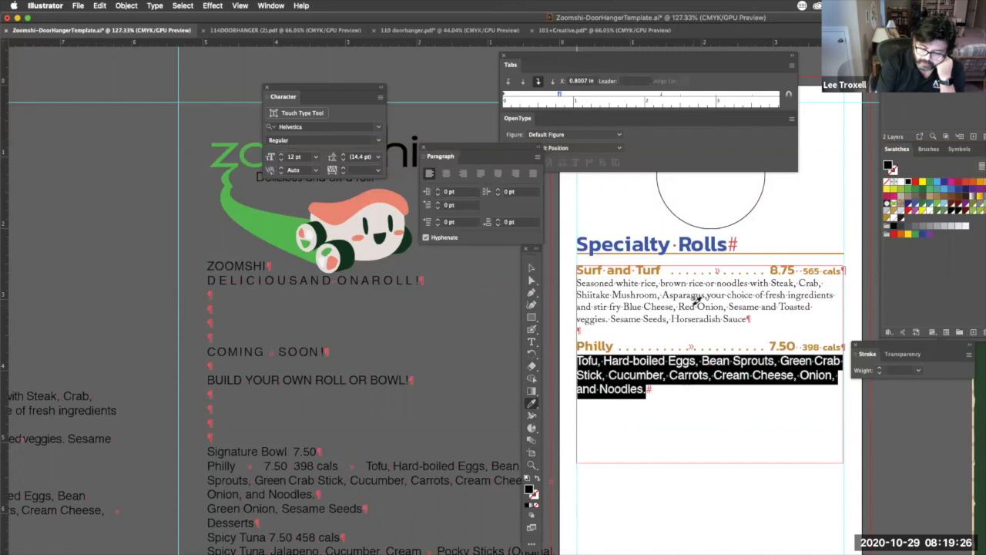
pyautogui.click(698, 301)
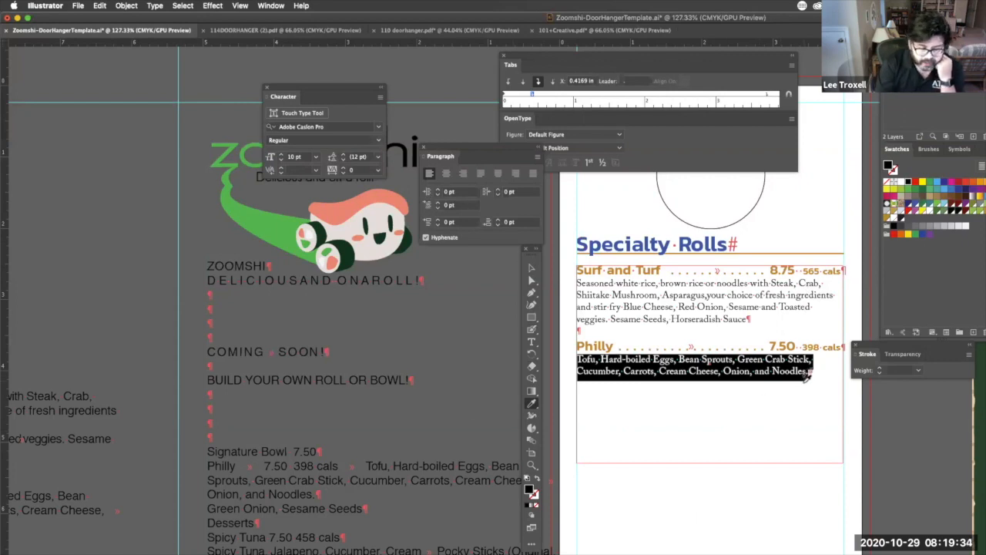
pyautogui.click(480, 176)
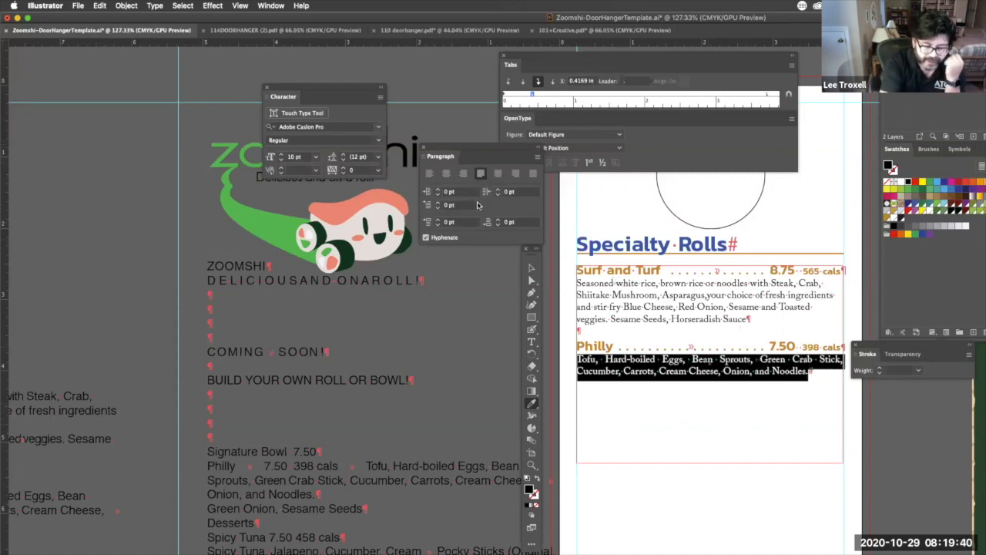
# Justify the Surf and Turf description with its last line aligned left, and deselect the text
pyautogui.moveTo(578, 284); pyautogui.dragTo(751, 322)
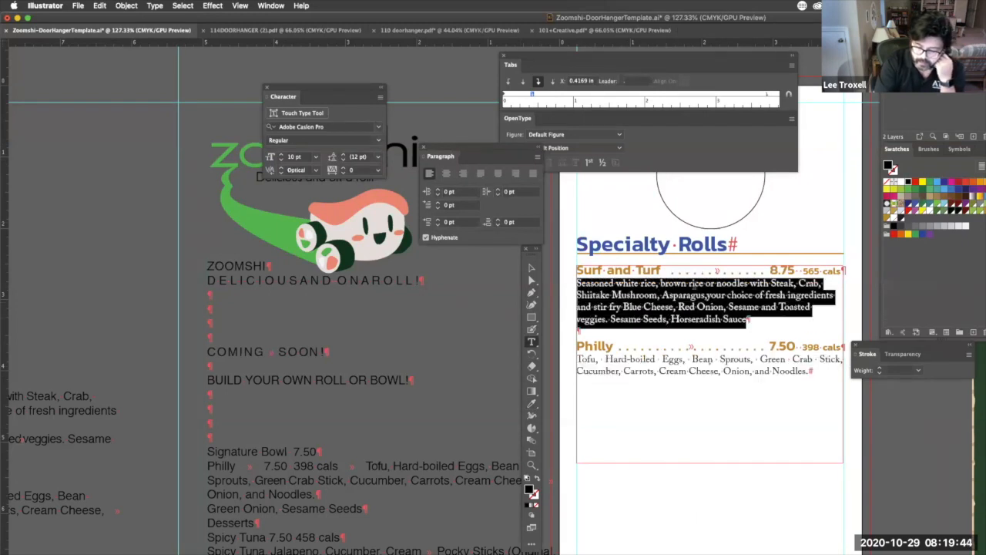
pyautogui.click(483, 173)
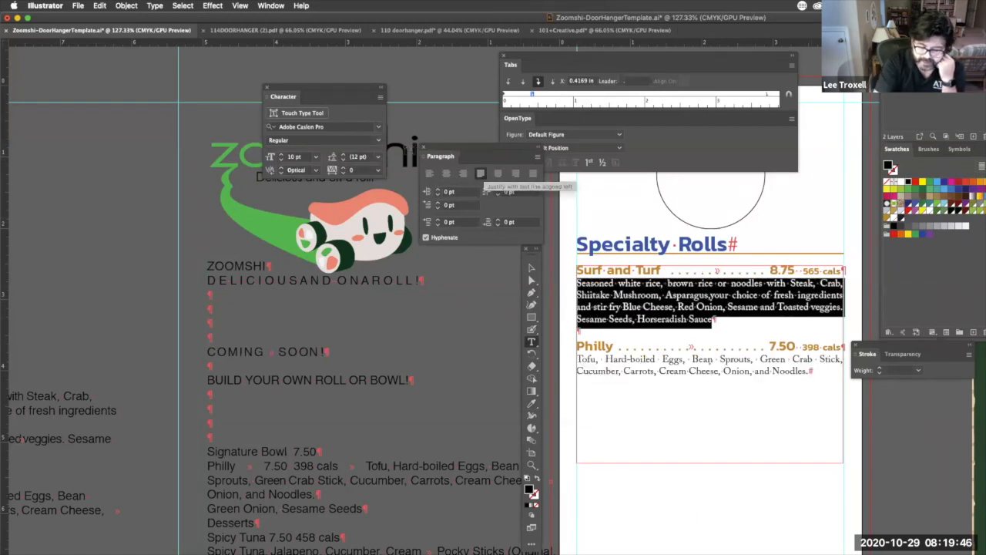
pyautogui.click(531, 268)
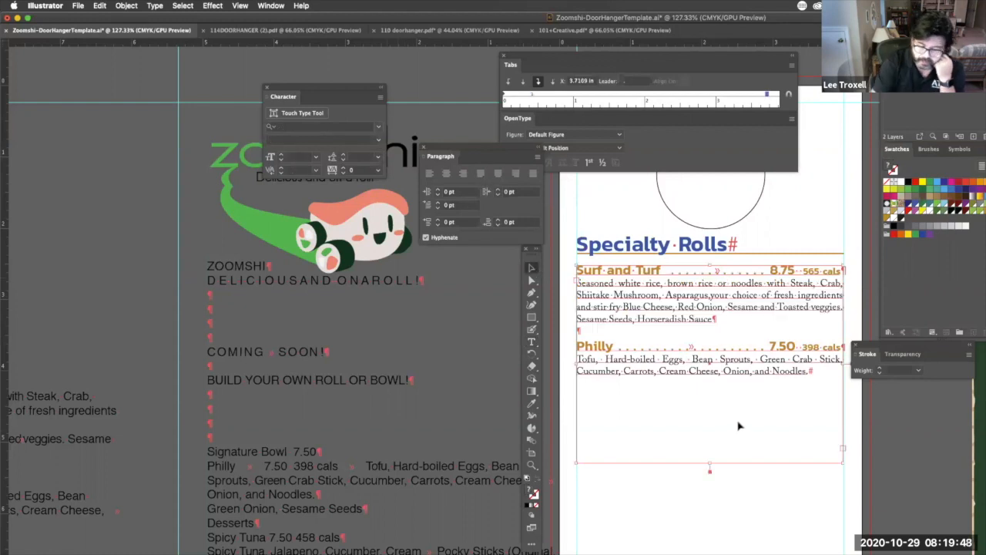
pyautogui.click(738, 425)
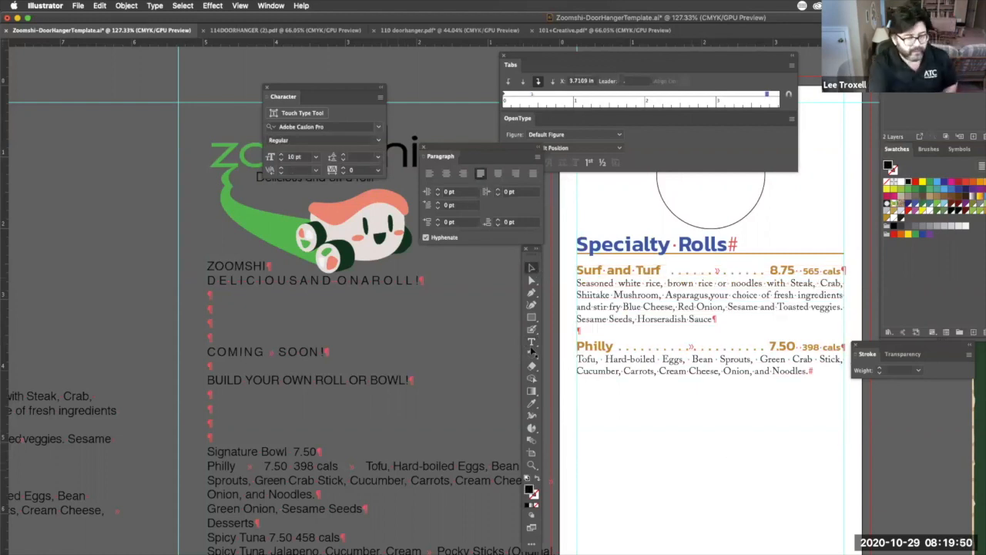
# Hide the hidden characters to preview the Specialty Rolls layout
pyautogui.click(155, 5)
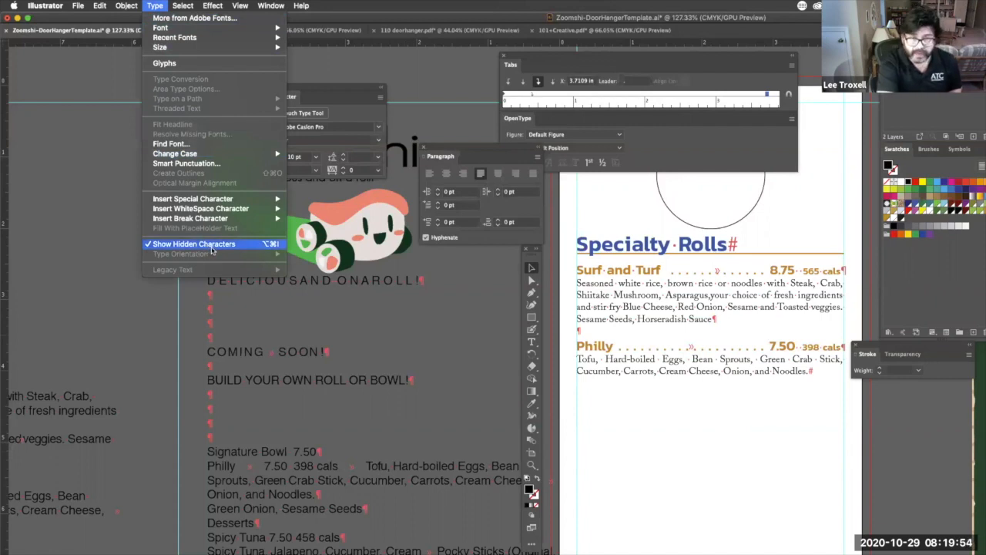
pyautogui.click(213, 245)
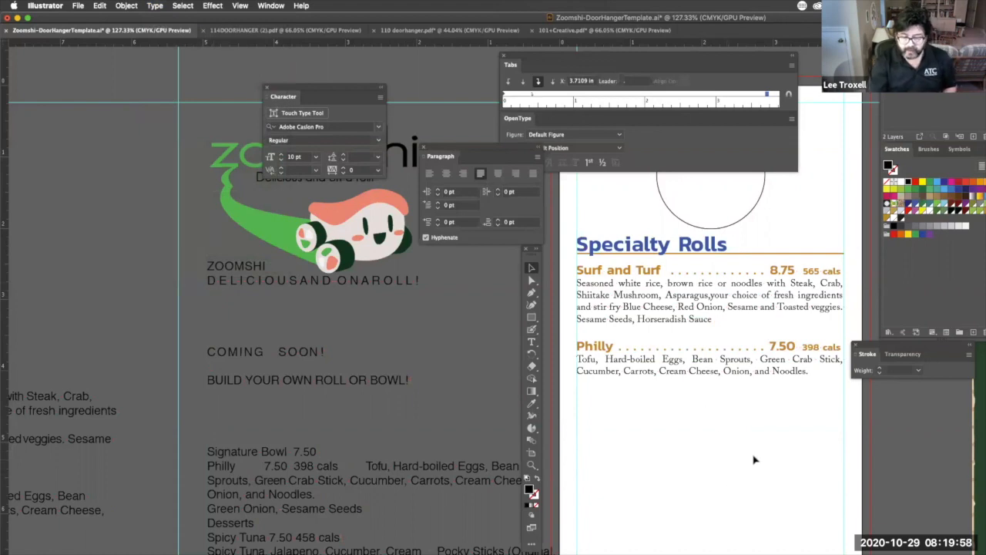
pyautogui.scroll(-1, 426, 365)
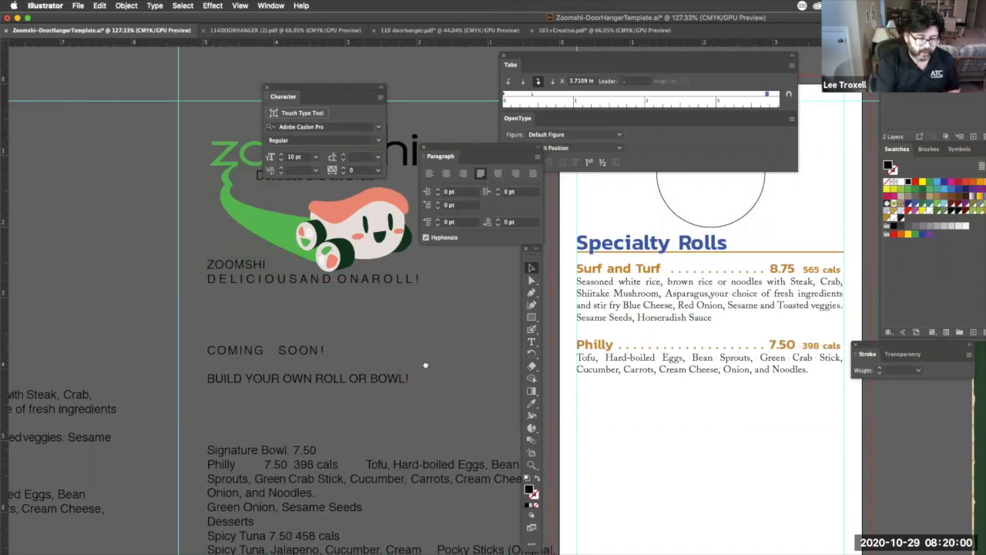
# Examine the Specialty Rolls layout and compare the artboard's empty lower area with the reference flyer's coupon section
pyautogui.scroll(-5, 426, 365)
pyautogui.scroll(5, 316, 436)
pyautogui.hscroll(4, 315, 436)
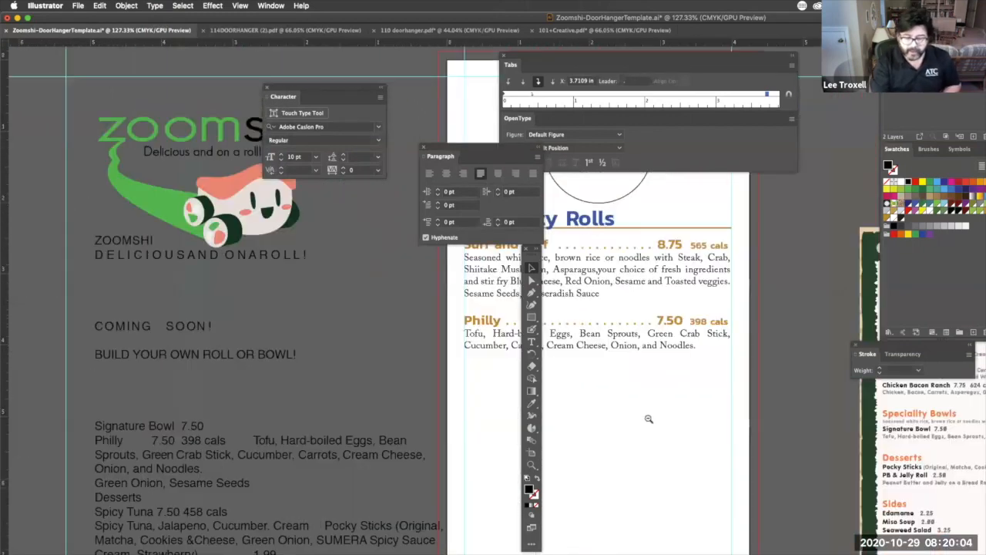
pyautogui.hotkey('ctrl', '-')
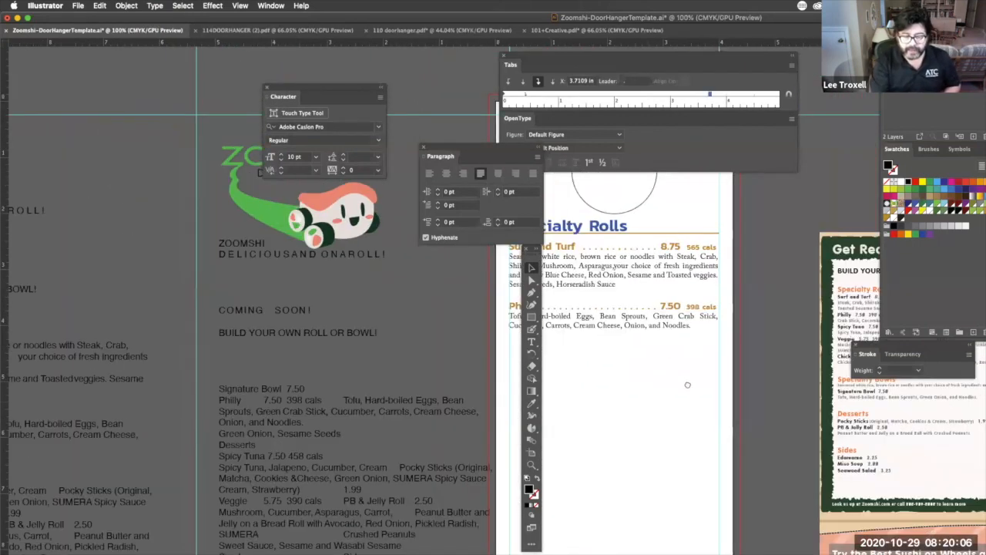
pyautogui.scroll(4, 708, 458)
pyautogui.hscroll(-3, 709, 458)
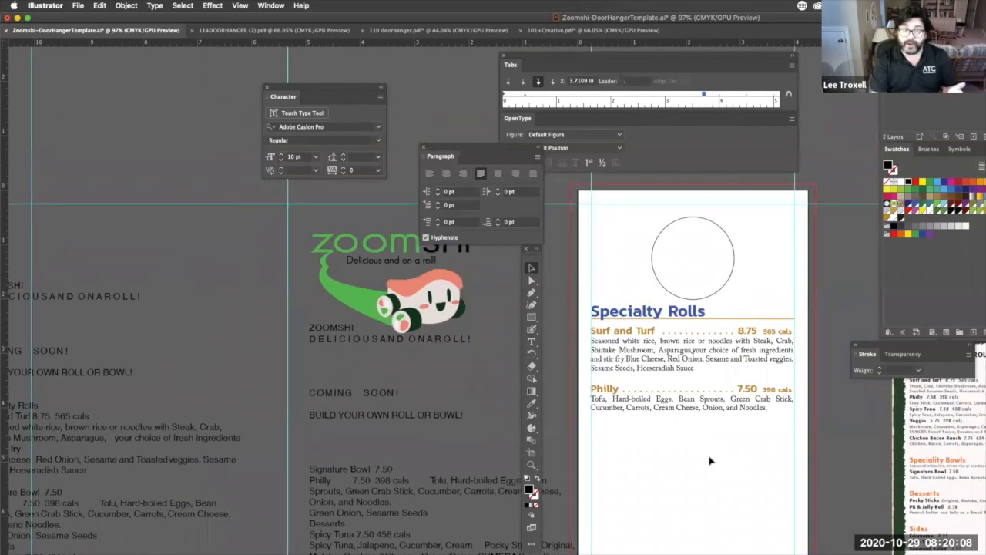
pyautogui.scroll(-2, 683, 455)
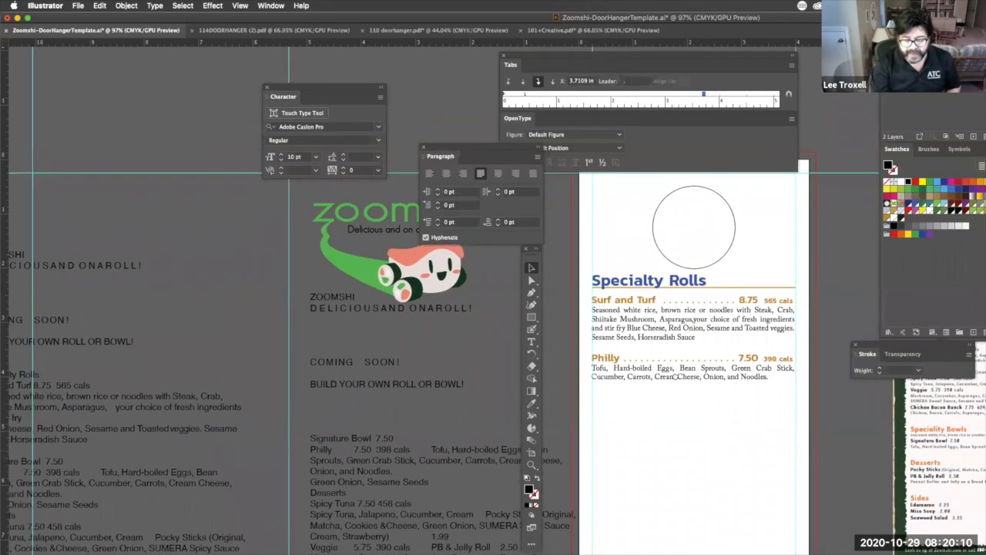
pyautogui.scroll(1, 675, 377)
pyautogui.scroll(-4, 717, 439)
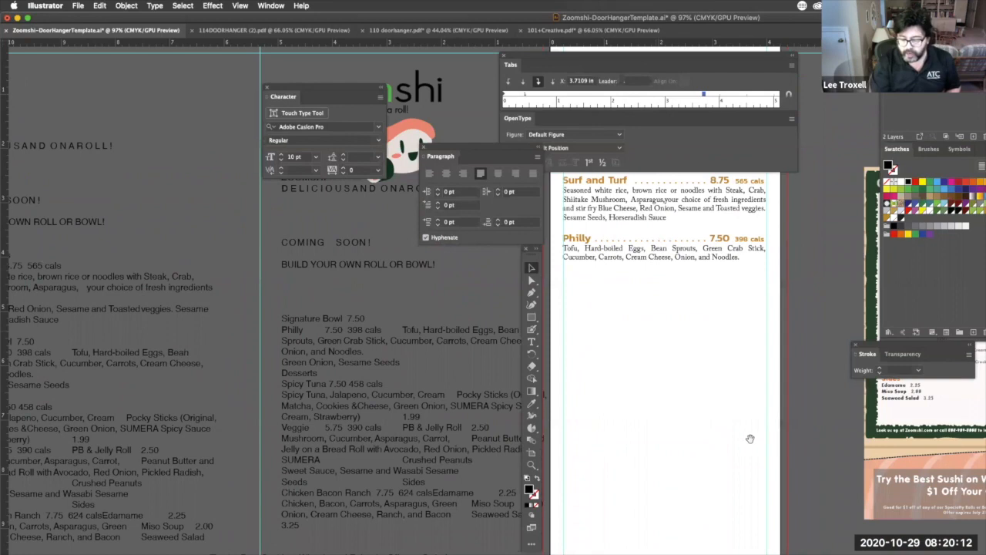
pyautogui.scroll(-2, 750, 439)
pyautogui.hscroll(4, 771, 416)
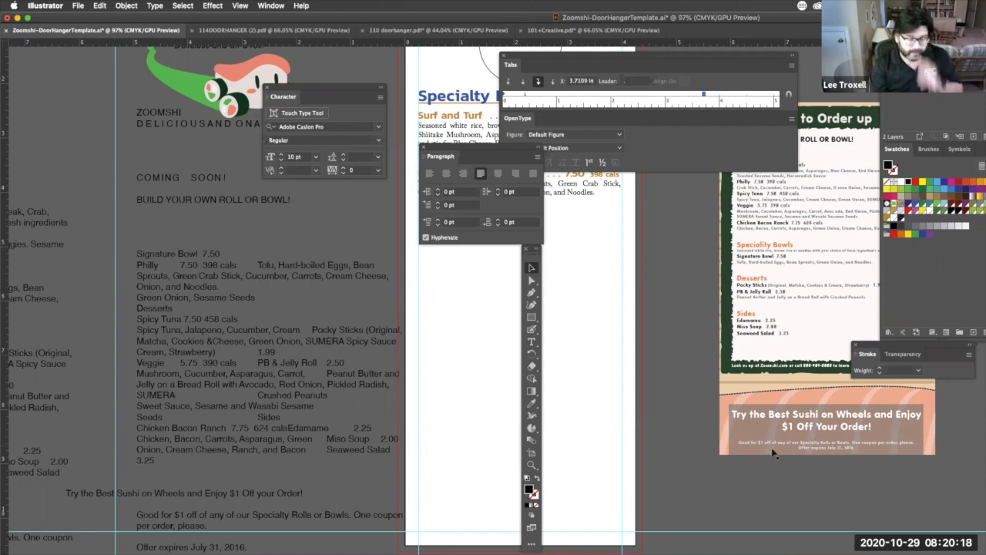
# Clear the floating panels off the artboard and draw a straight horizontal line across its full width above the coupon area with the Pen tool
pyautogui.moveTo(506, 147); pyautogui.dragTo(710, 176)
pyautogui.moveTo(531, 249); pyautogui.dragTo(334, 225)
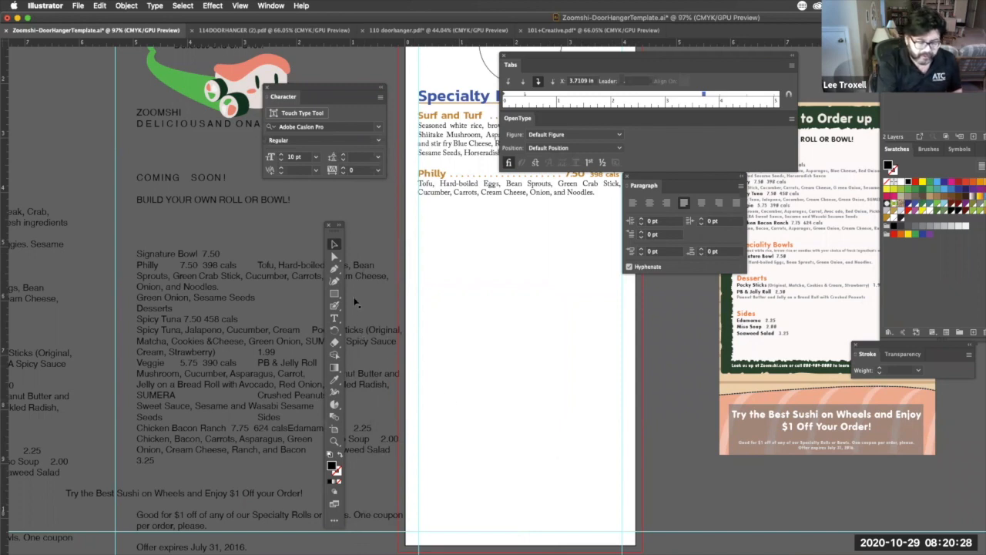
pyautogui.click(335, 268)
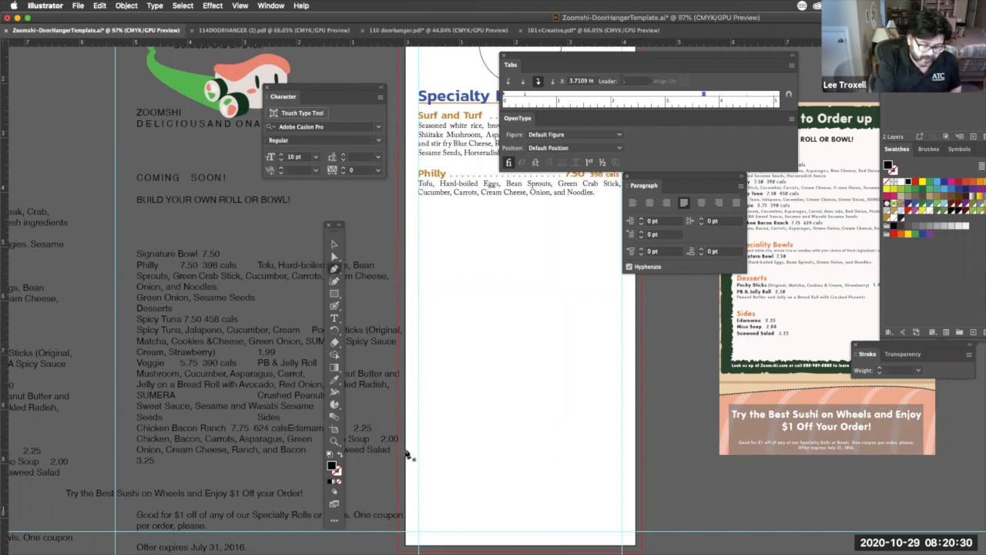
pyautogui.click(407, 451)
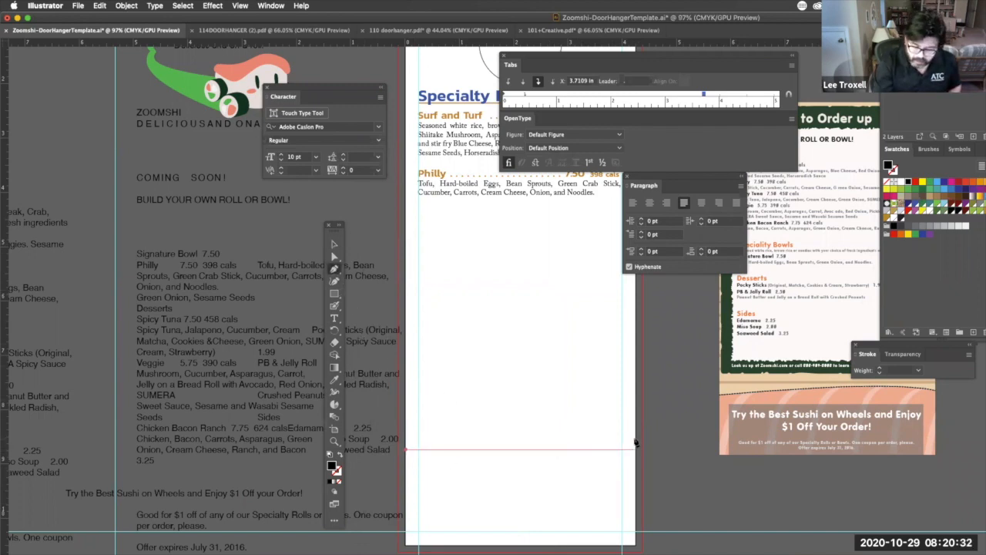
pyautogui.click(636, 450)
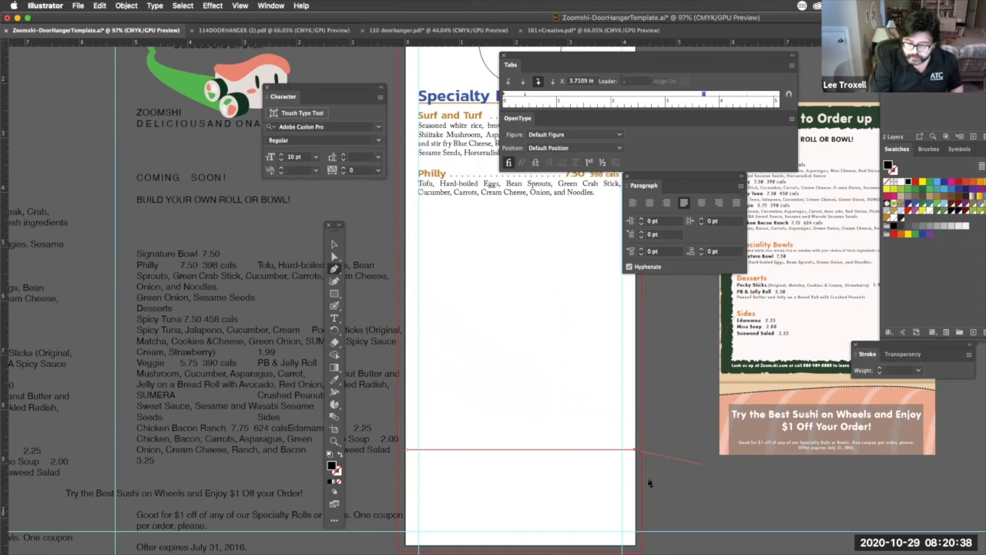
pyautogui.press('super+shift+a')
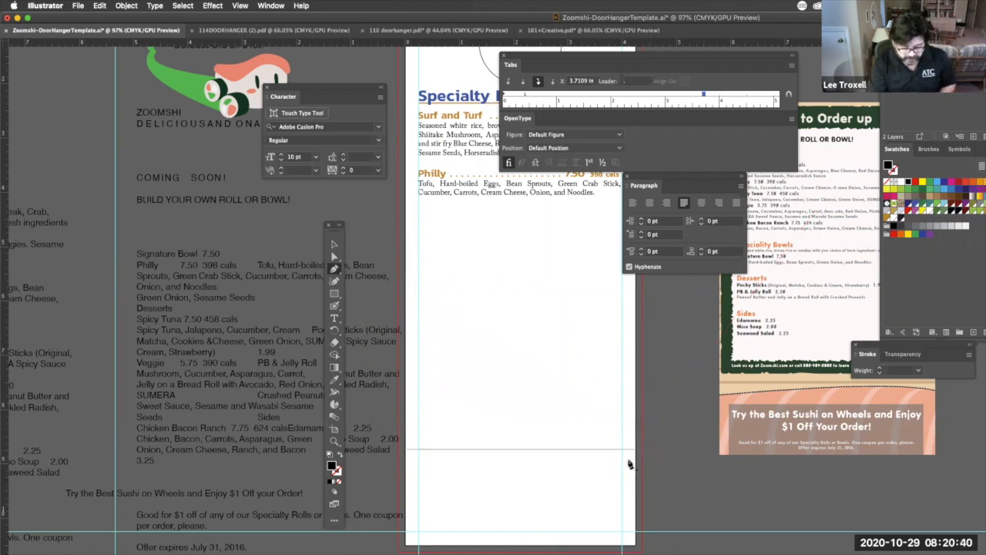
# Select the horizontal coupon line and show the full Stroke options beside it
pyautogui.moveTo(963, 351); pyautogui.dragTo(617, 287)
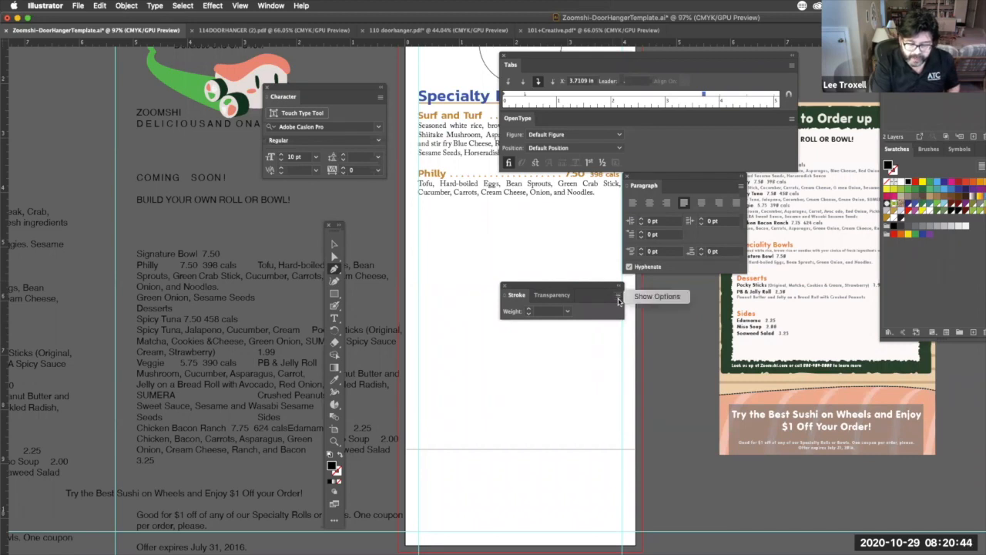
pyautogui.press('v')
pyautogui.click(513, 447)
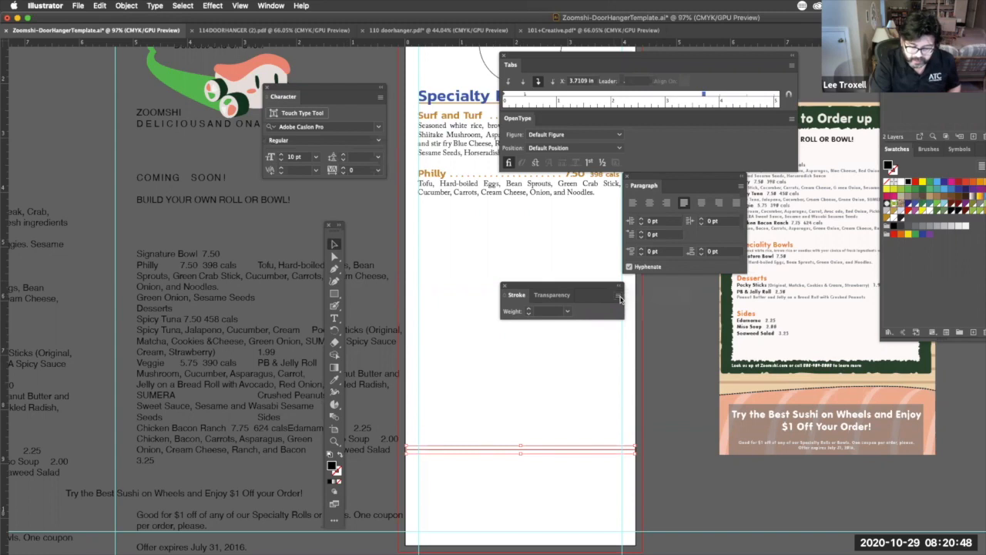
pyautogui.click(647, 277)
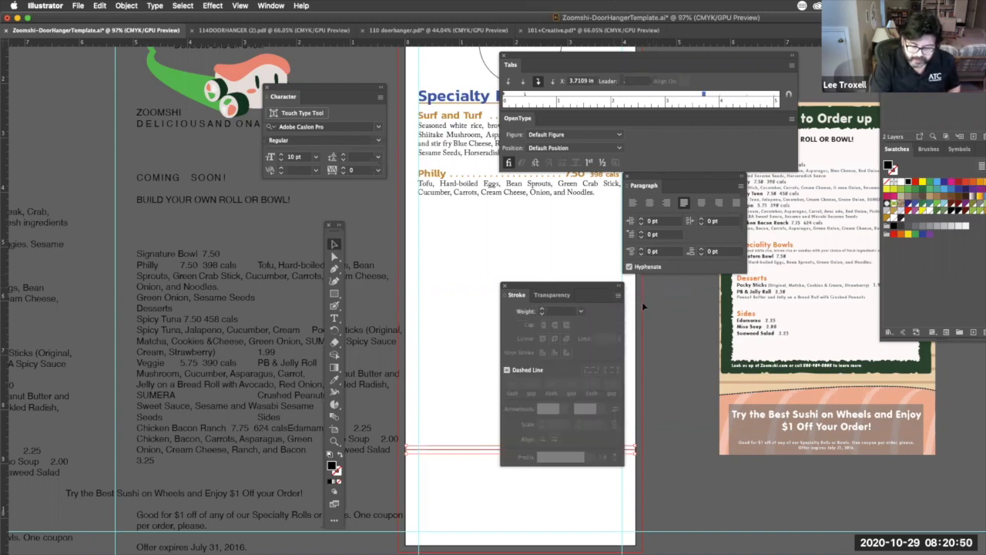
pyautogui.moveTo(585, 295); pyautogui.dragTo(557, 222)
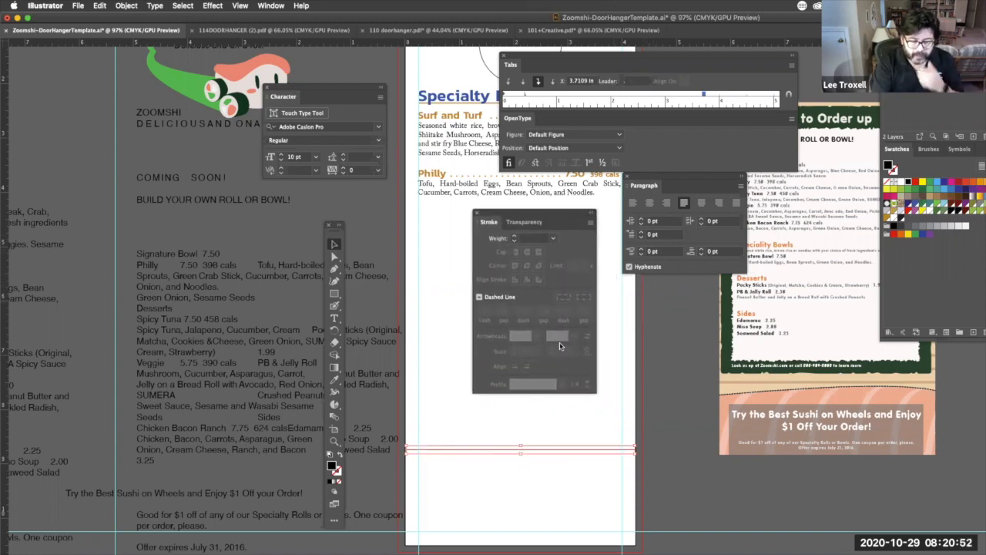
# Give the coupon line an orange-brown dashed stroke with a weight of 5 pt
pyautogui.click(481, 297)
pyautogui.click(480, 298)
pyautogui.click(480, 297)
pyautogui.press('super+space')
pyautogui.moveTo(471, 439)
pyautogui.mouseDown()
pyautogui.moveTo(574, 477)
pyautogui.moveTo(660, 471)
pyautogui.mouseUp()
pyautogui.click(516, 236)
pyautogui.click(516, 236)
pyautogui.click(516, 236)
pyautogui.click(516, 236)
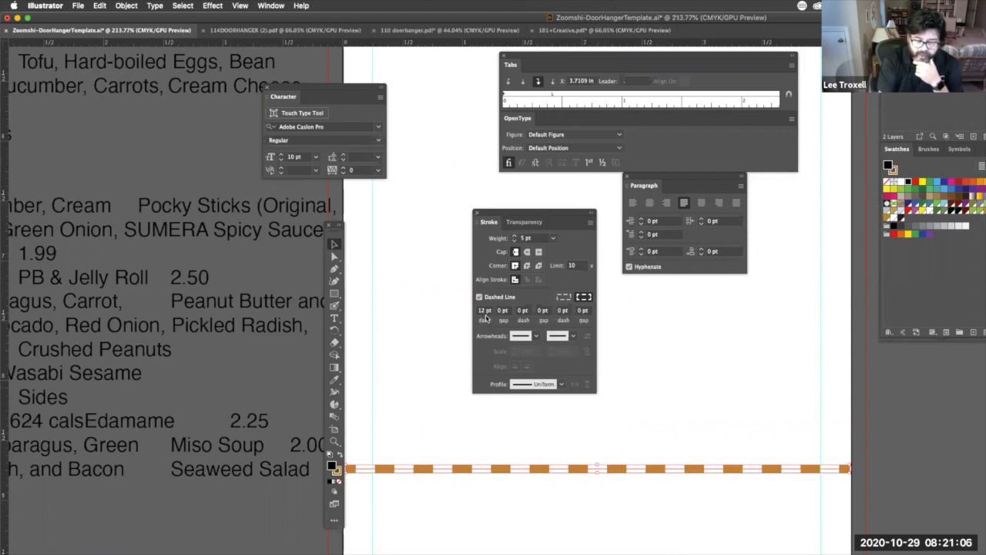
# Try a 6 pt dash on the coupon line, then set the dash to 20 pt and the gap to 8 pt
pyautogui.click(484, 310)
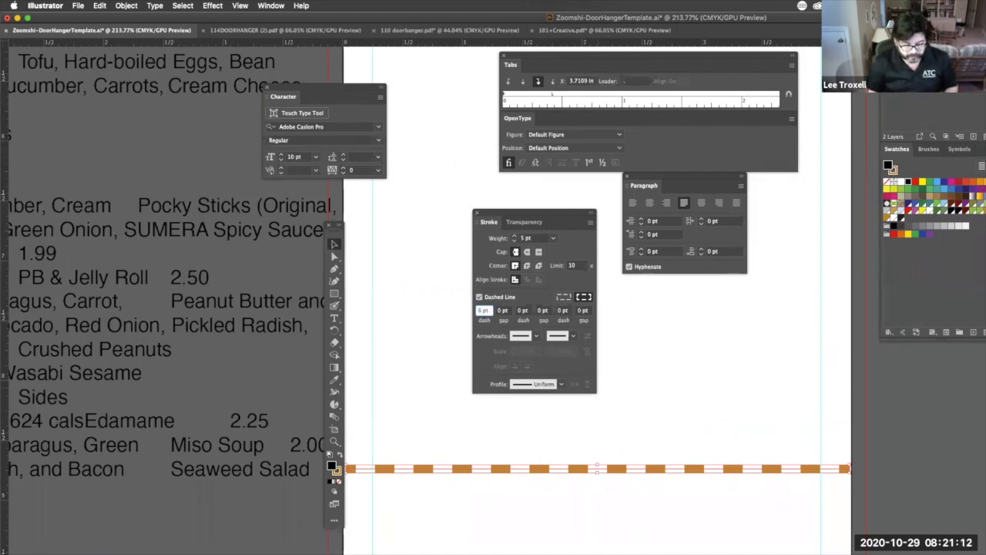
pyautogui.press('Tab')
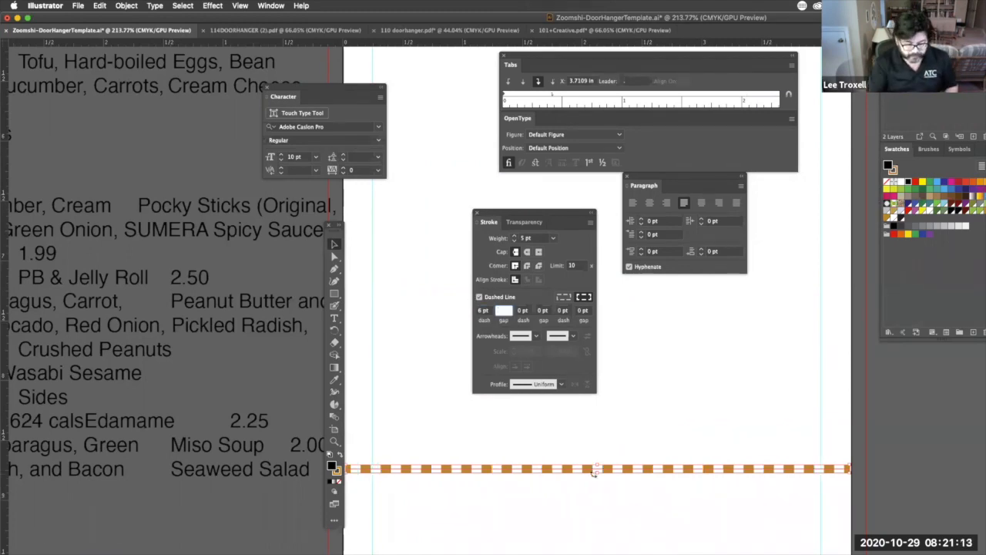
pyautogui.click(479, 307)
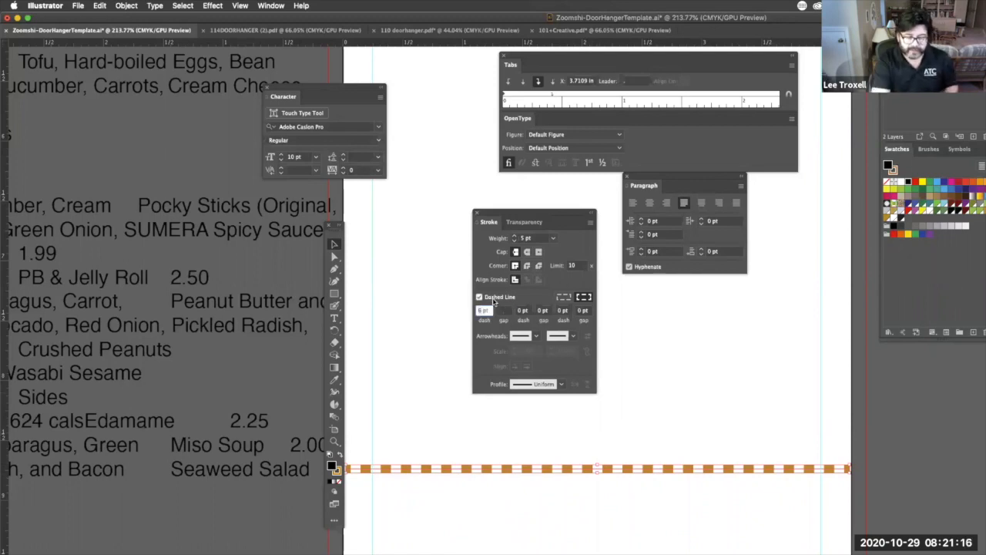
pyautogui.write('20')
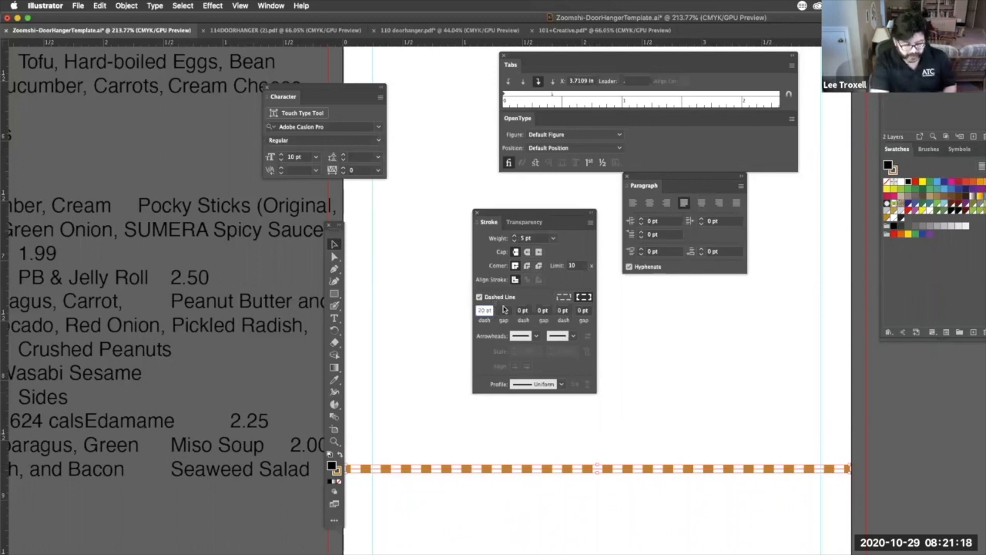
pyautogui.click(505, 309)
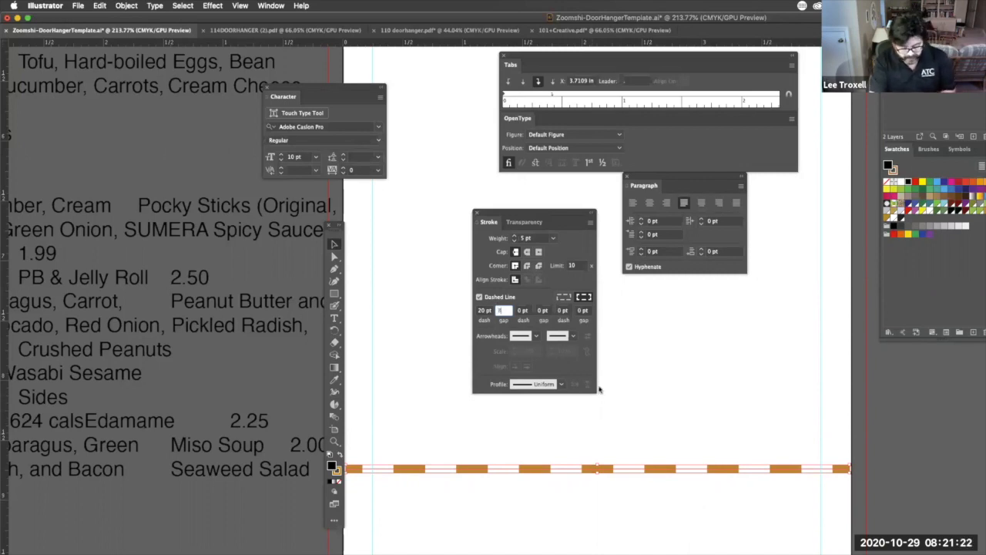
pyautogui.write('8')
pyautogui.press('Tab')
# Reduce the dashed coupon line's stroke weight to 3 pt and deselect it
pyautogui.click(516, 241)
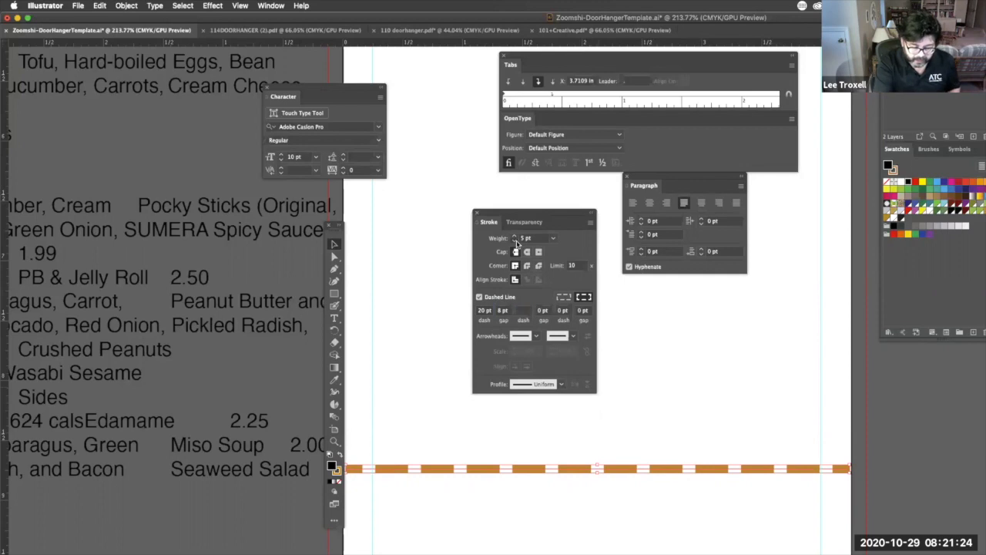
pyautogui.click(515, 241)
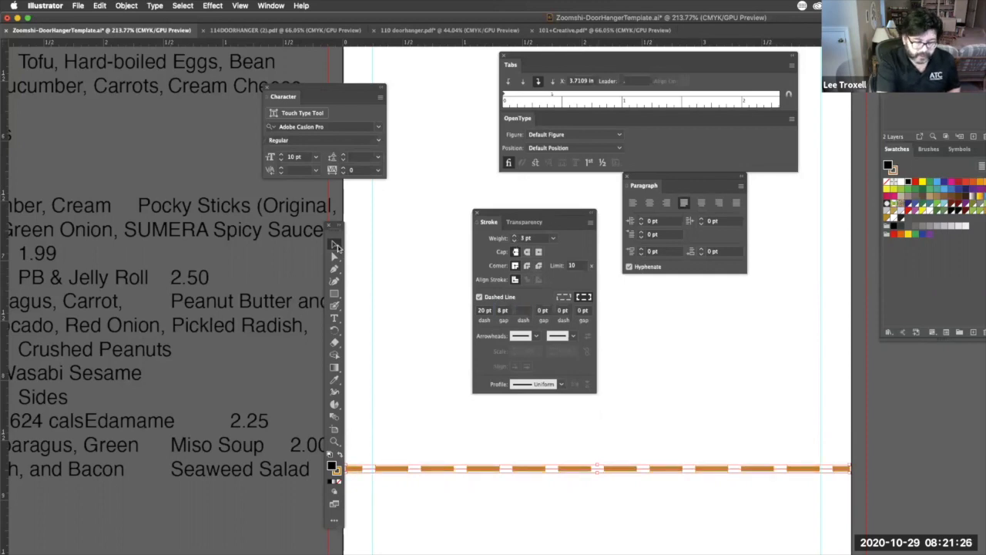
pyautogui.click(727, 477)
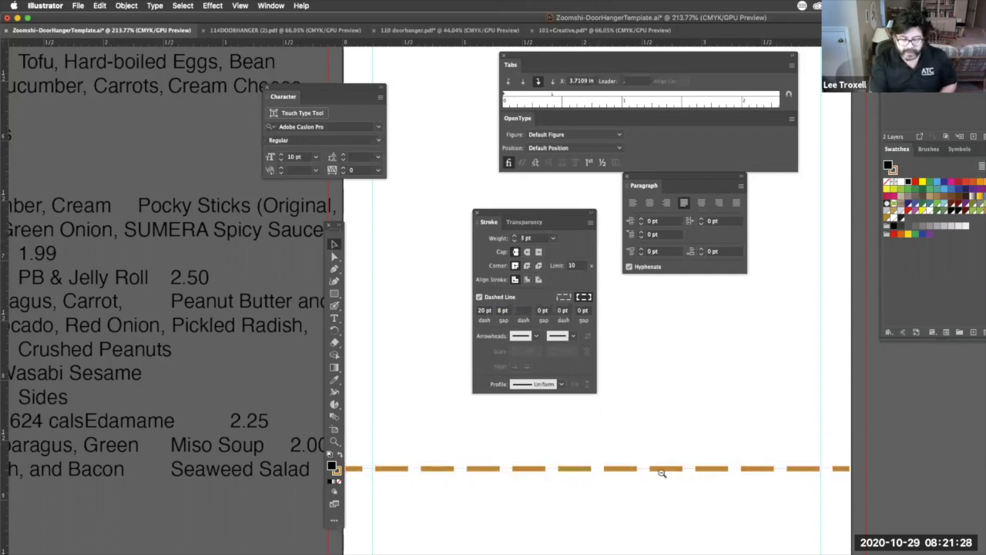
# Examine the dashed coupon line in the context of the whole door hanger layout
pyautogui.keyDown('alt'); pyautogui.keyDown('super'); pyautogui.click(664, 473); pyautogui.keyUp('super'); pyautogui.keyUp('alt')
pyautogui.keyDown('alt'); pyautogui.keyDown('super'); pyautogui.click(751, 487); pyautogui.keyUp('super'); pyautogui.keyUp('alt')
pyautogui.keyDown('alt'); pyautogui.keyDown('super'); pyautogui.click(771, 490); pyautogui.keyUp('super'); pyautogui.keyUp('alt')
pyautogui.keyDown('alt'); pyautogui.keyDown('super'); pyautogui.click(729, 484); pyautogui.keyUp('super'); pyautogui.keyUp('alt')
pyautogui.keyDown('alt'); pyautogui.keyDown('super'); pyautogui.click(706, 452); pyautogui.keyUp('super'); pyautogui.keyUp('alt')
pyautogui.moveTo(685, 467); pyautogui.dragTo(691, 480)
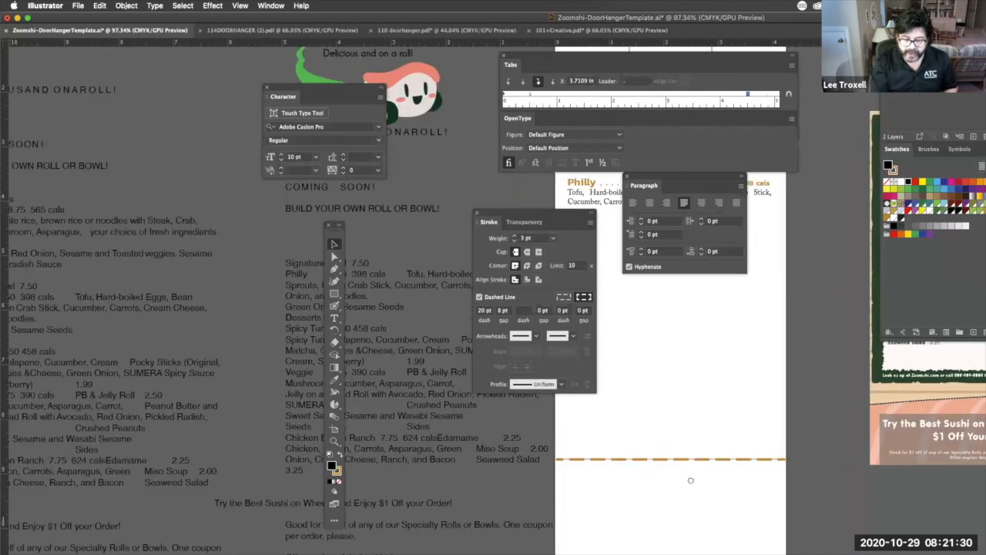
pyautogui.keyDown('alt'); pyautogui.keyDown('super'); pyautogui.click(676, 504); pyautogui.keyUp('super'); pyautogui.keyUp('alt')
pyautogui.moveTo(652, 447); pyautogui.dragTo(605, 527)
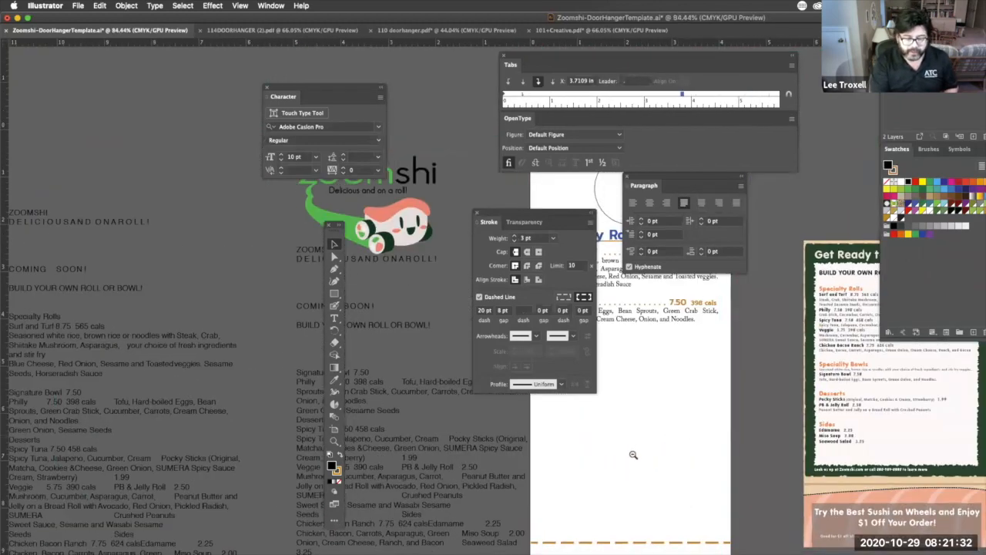
pyautogui.keyDown('alt'); pyautogui.keyDown('super'); pyautogui.click(681, 435); pyautogui.keyUp('super'); pyautogui.keyUp('alt')
# Move the Stroke and Paragraph panels clear of the door hanger artboard
pyautogui.moveTo(557, 212)
pyautogui.mouseDown()
pyautogui.moveTo(487, 212)
pyautogui.moveTo(215, 175)
pyautogui.mouseUp()
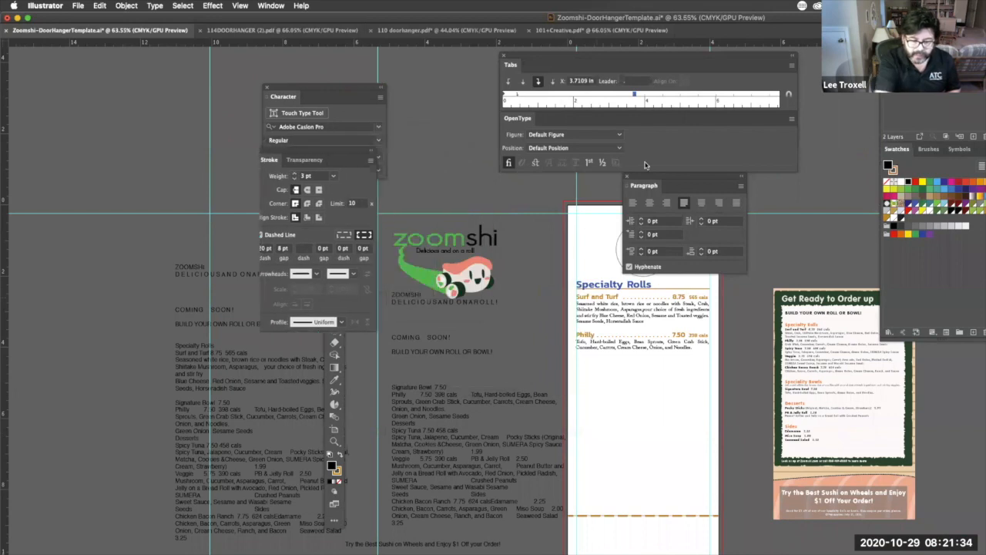
pyautogui.moveTo(686, 185); pyautogui.dragTo(830, 185)
pyautogui.moveTo(623, 375); pyautogui.dragTo(504, 371)
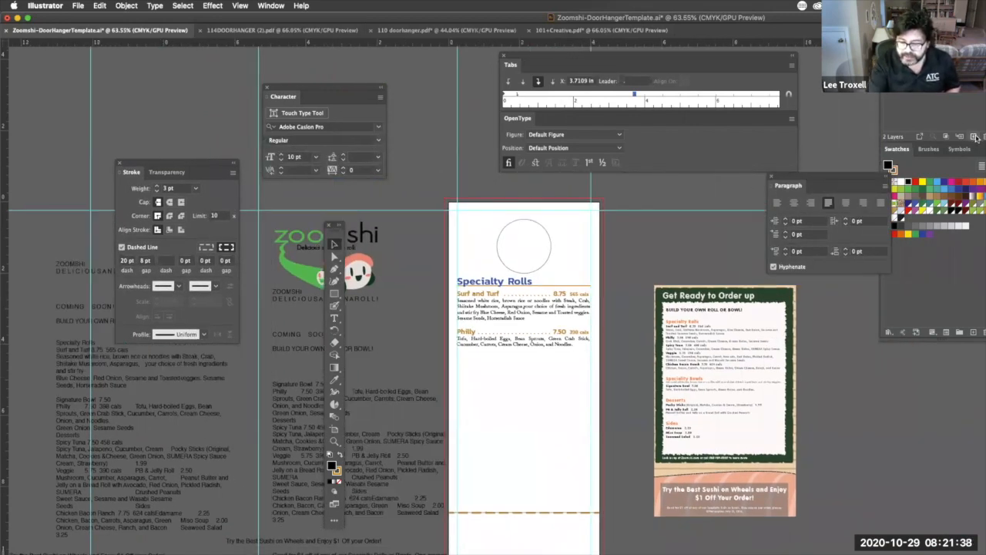
# On a new layer beneath the text, draw a rectangle covering the artboard and fill it with the peach sampled from the reference flyer's background
pyautogui.click(973, 137)
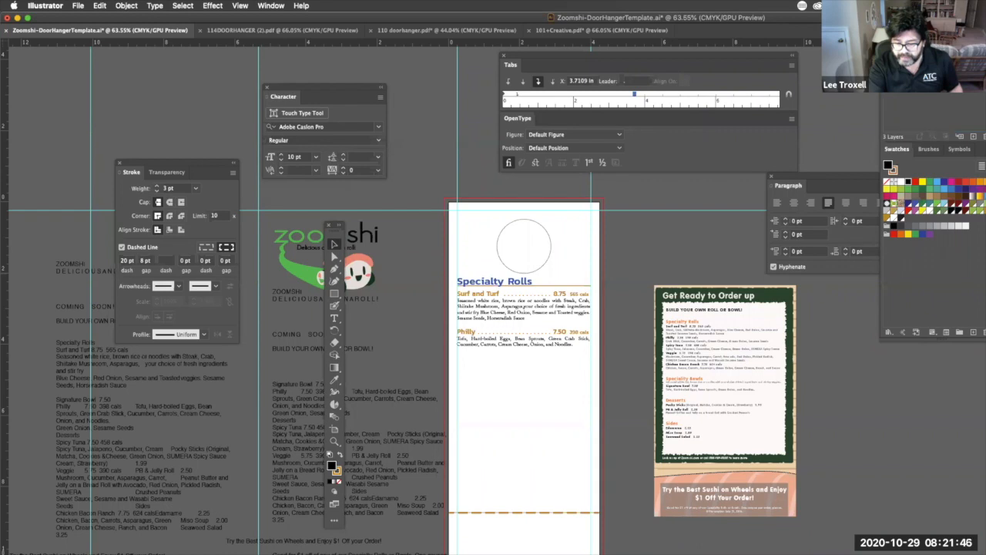
pyautogui.click(334, 294)
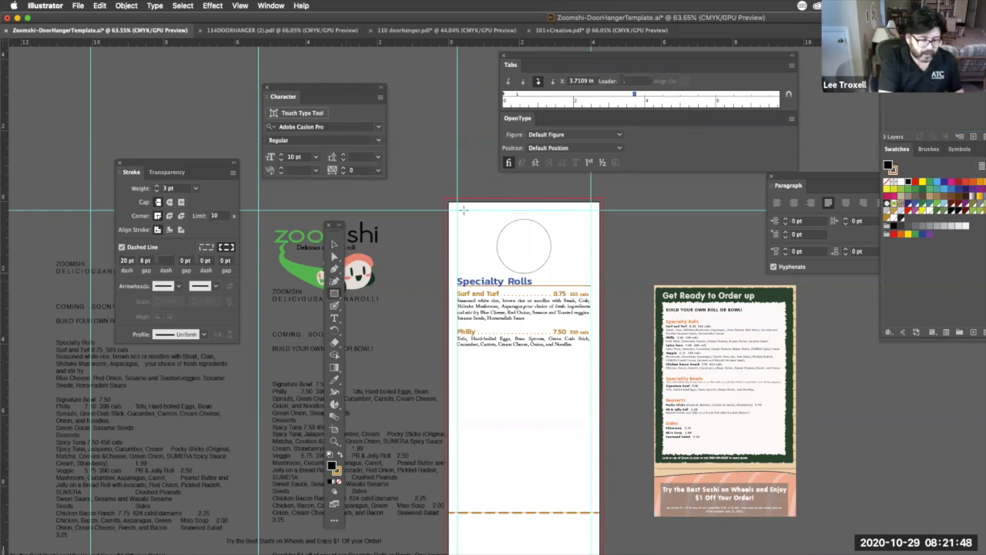
pyautogui.moveTo(450, 203)
pyautogui.mouseDown()
pyautogui.moveTo(568, 291)
pyautogui.moveTo(603, 553)
pyautogui.mouseUp()
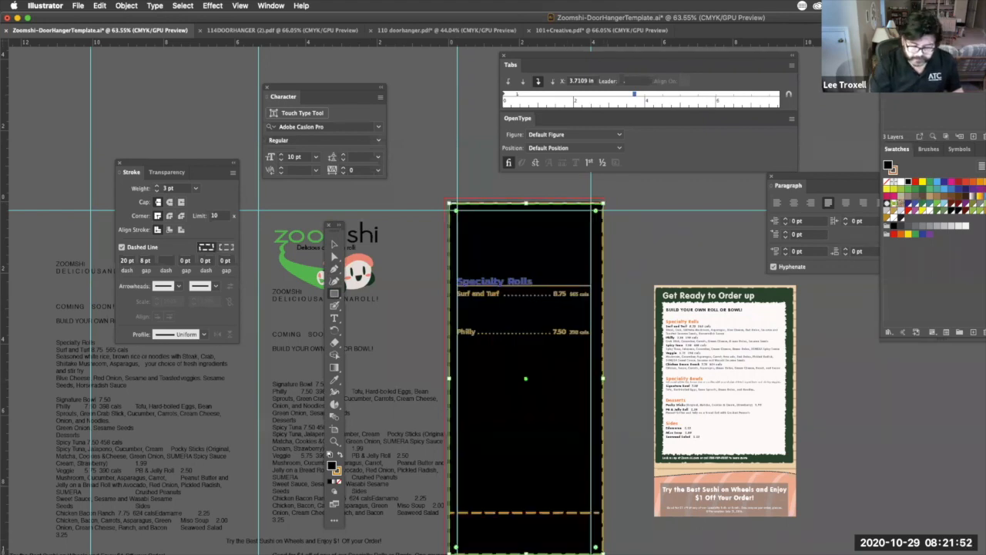
pyautogui.click(335, 379)
pyautogui.click(680, 463)
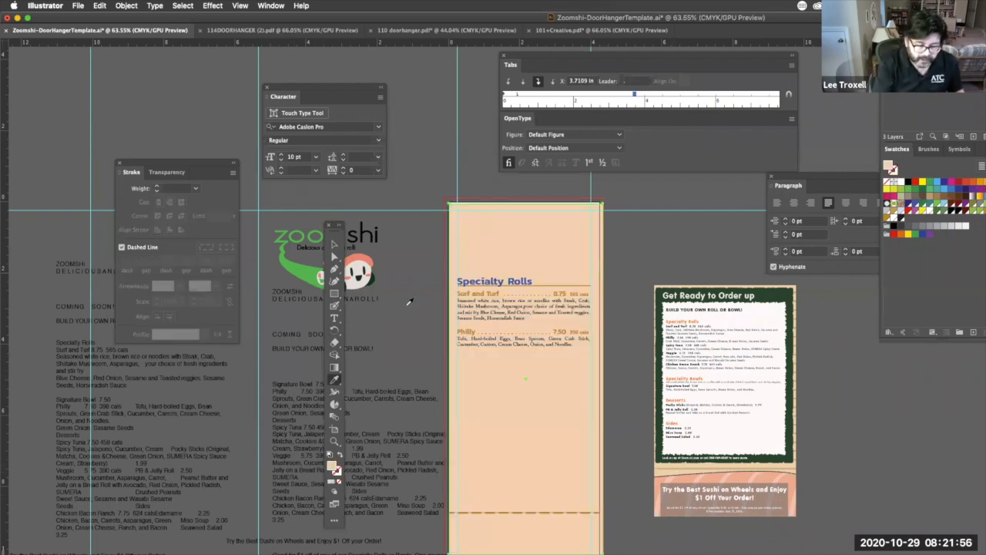
# Extend the peach background rectangle out to the bleed line on all four sides of the door hanger
pyautogui.press('v')
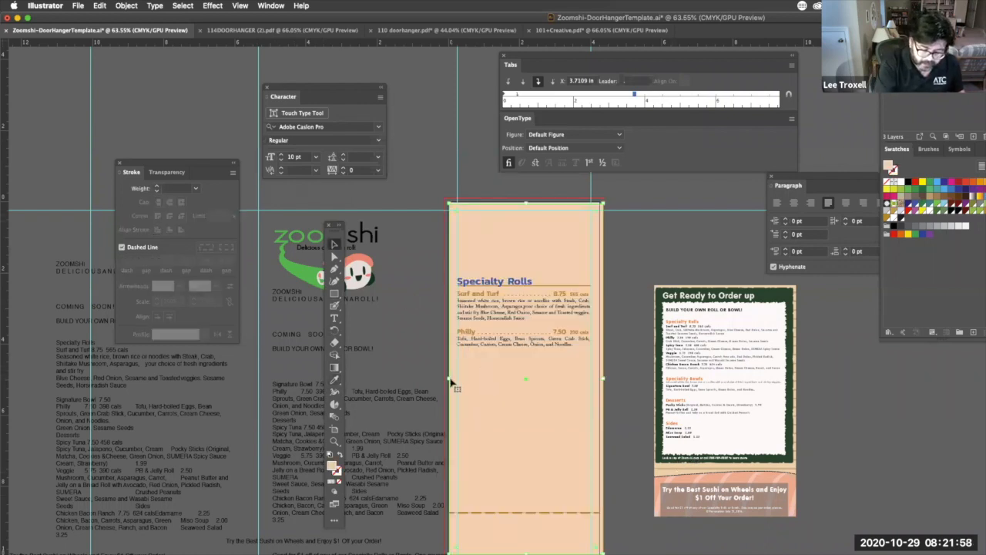
pyautogui.moveTo(448, 384); pyautogui.dragTo(443, 382)
pyautogui.moveTo(522, 205); pyautogui.dragTo(522, 198)
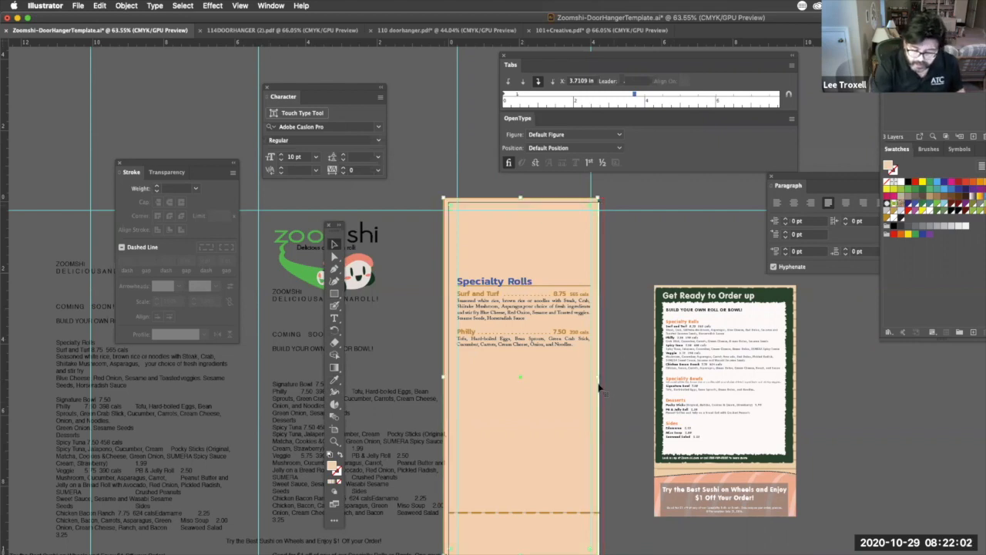
pyautogui.moveTo(598, 378); pyautogui.dragTo(606, 394)
pyautogui.scroll(-5, 617, 378)
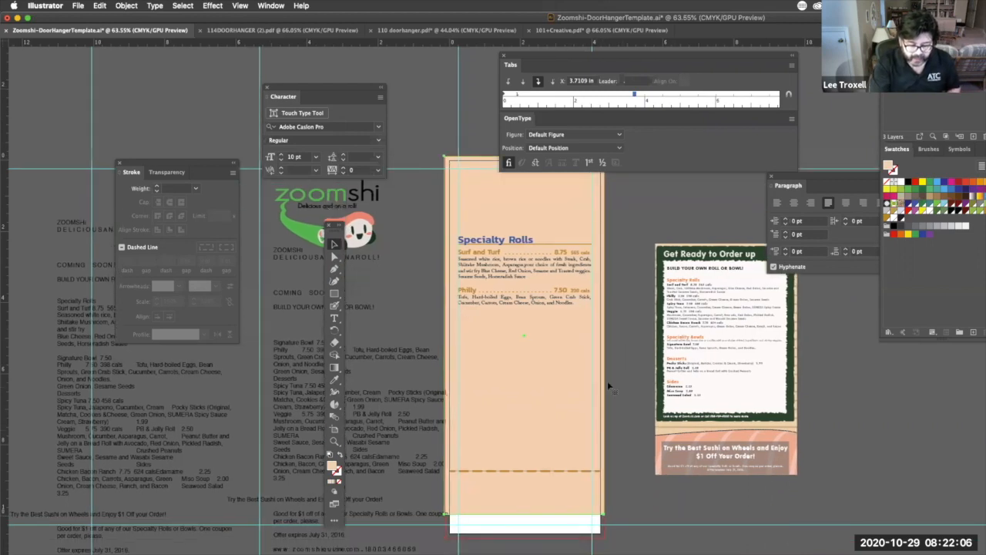
pyautogui.moveTo(532, 458); pyautogui.dragTo(532, 457)
pyautogui.scroll(5, 586, 331)
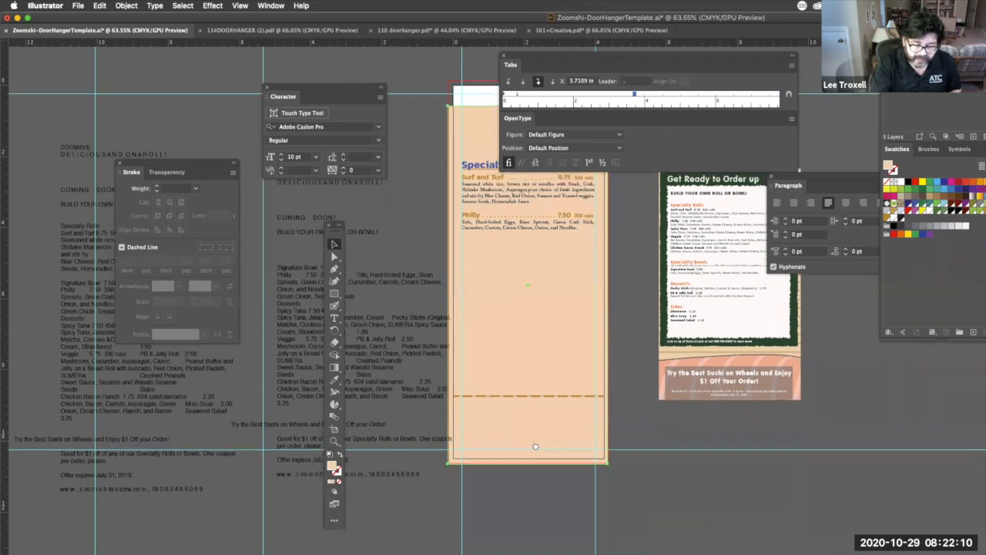
pyautogui.hscroll(3, 586, 330)
pyautogui.moveTo(454, 194); pyautogui.dragTo(455, 196)
# Stretch the dashed coupon line across the door hanger out to both bleed edges and deselect it
pyautogui.click(525, 510)
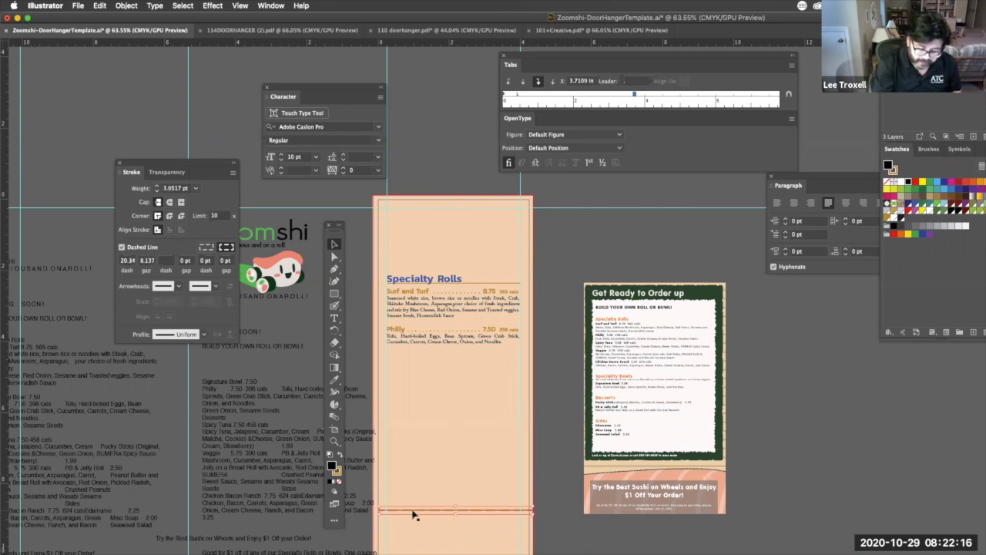
pyautogui.moveTo(379, 514); pyautogui.dragTo(371, 515)
pyautogui.click(540, 445)
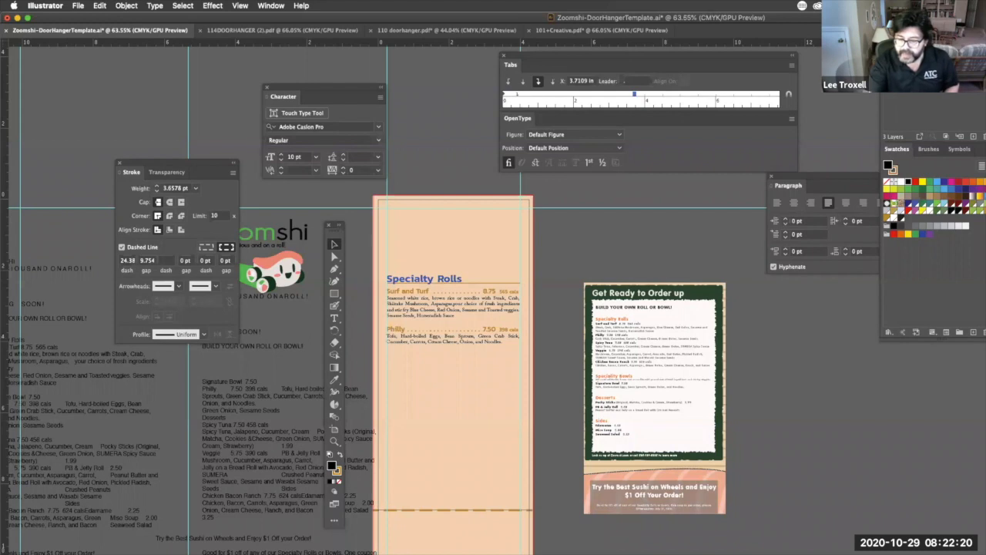
# Show the layer with the hanger-hole circle and move the Specialty Rolls menu block further down below the circle
pyautogui.click(888, 69)
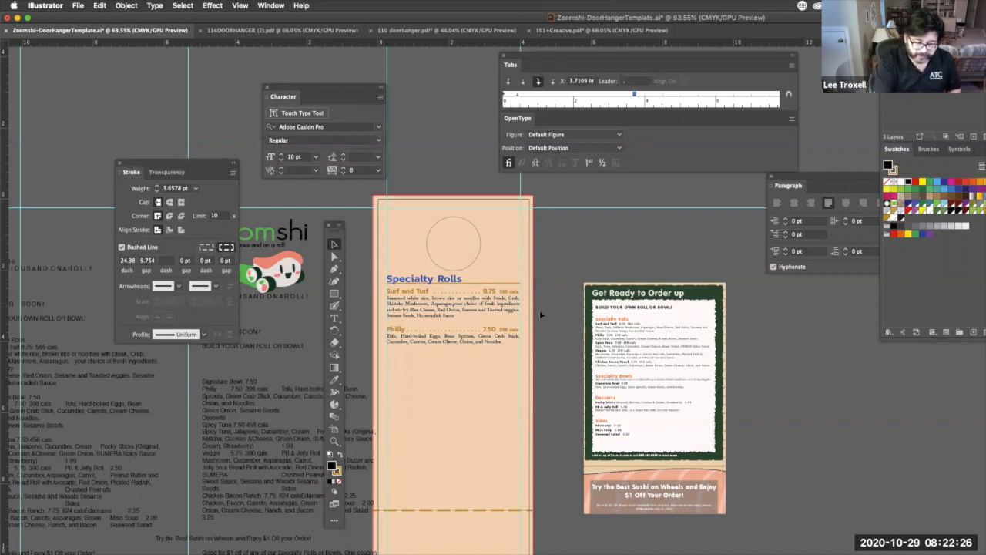
pyautogui.click(456, 314)
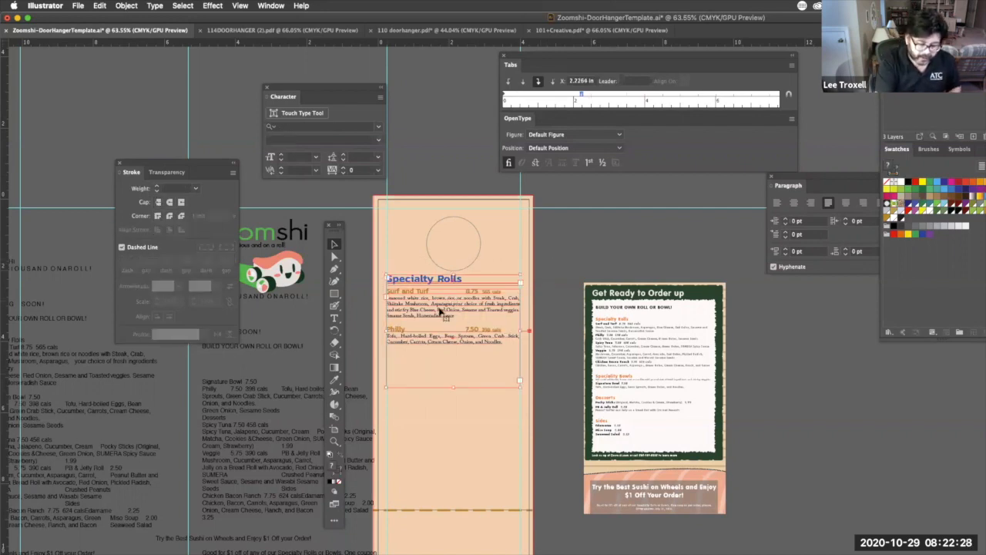
pyautogui.moveTo(439, 323); pyautogui.dragTo(439, 383)
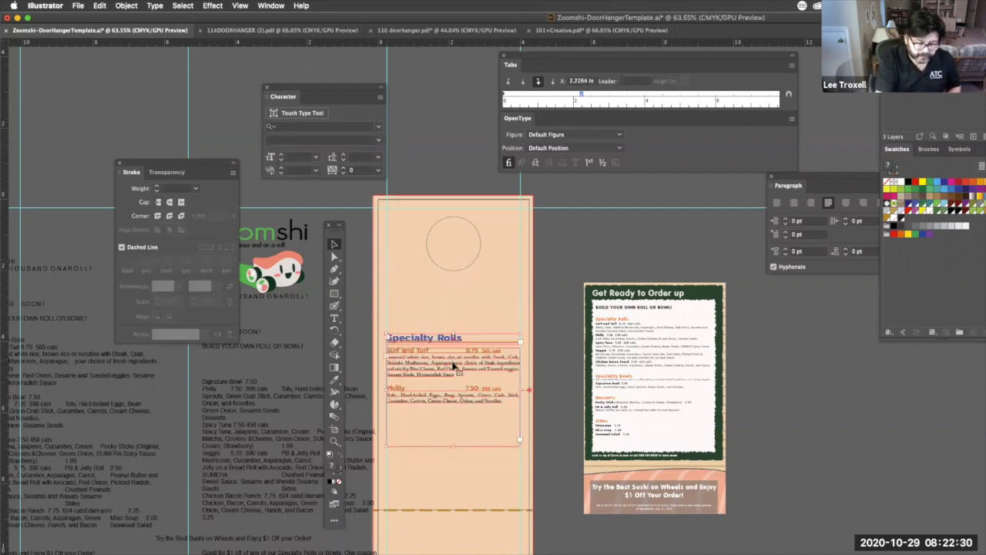
# Try the Zoomshi logo below and over the hanger-hole circle, and move it off to the hanger's right side
pyautogui.moveTo(289, 274); pyautogui.dragTo(477, 317)
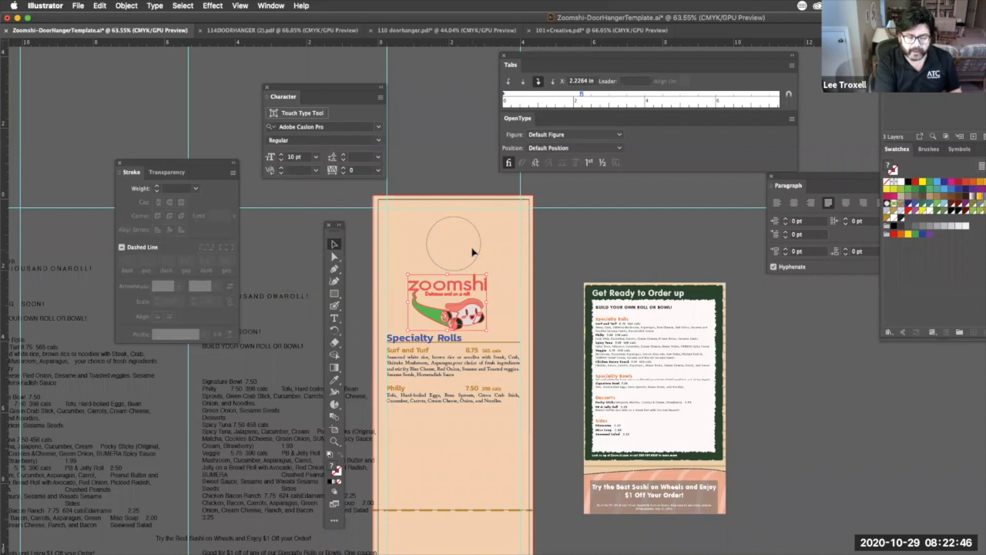
pyautogui.moveTo(473, 311); pyautogui.dragTo(468, 245)
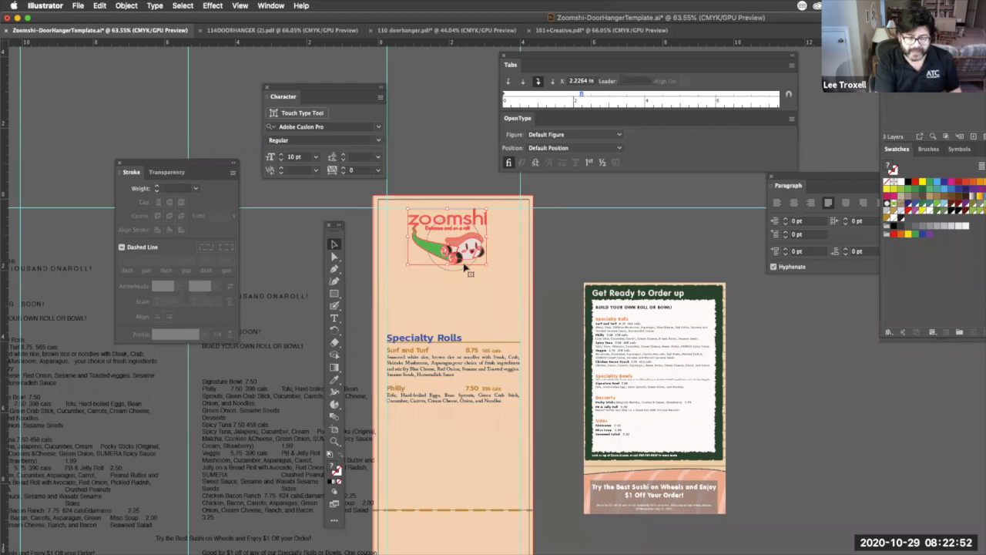
pyautogui.moveTo(472, 249); pyautogui.dragTo(596, 256)
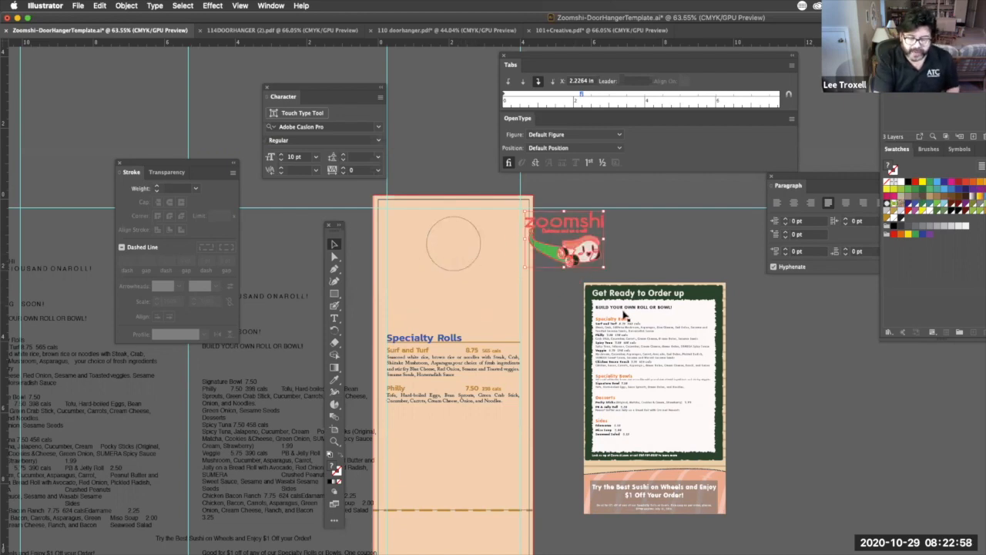
# Move the Zoomshi logo beneath the dashed coupon line and scale it down to fit against the left margin guide
pyautogui.moveTo(625, 314); pyautogui.dragTo(692, 322)
pyautogui.moveTo(578, 254); pyautogui.dragTo(576, 443)
pyautogui.scroll(-3, 578, 455)
pyautogui.scroll(-2, 520, 468)
pyautogui.moveTo(595, 327); pyautogui.dragTo(517, 465)
pyautogui.moveTo(452, 425); pyautogui.dragTo(464, 449)
pyautogui.moveTo(520, 470); pyautogui.dragTo(457, 475)
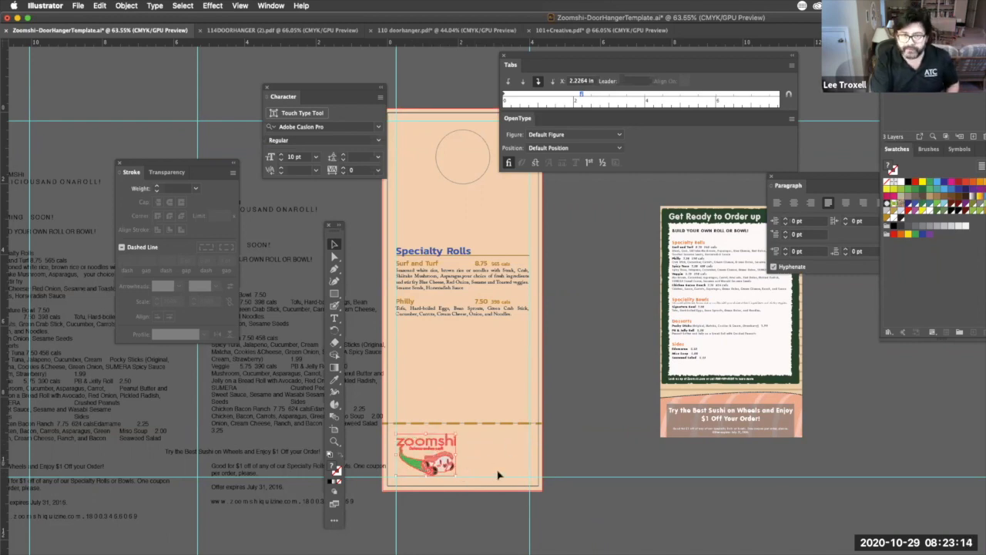
# Duplicate the coupon's Zoomshi logo and place the copy on the pasteboard between the hanger and the reference flyer
pyautogui.scroll(5, 517, 450)
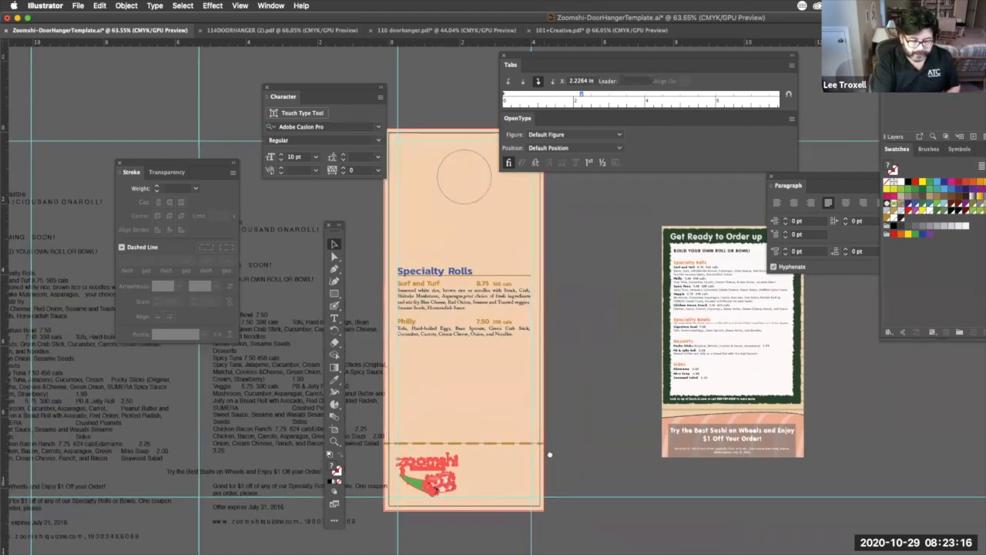
pyautogui.moveTo(463, 539); pyautogui.dragTo(692, 396)
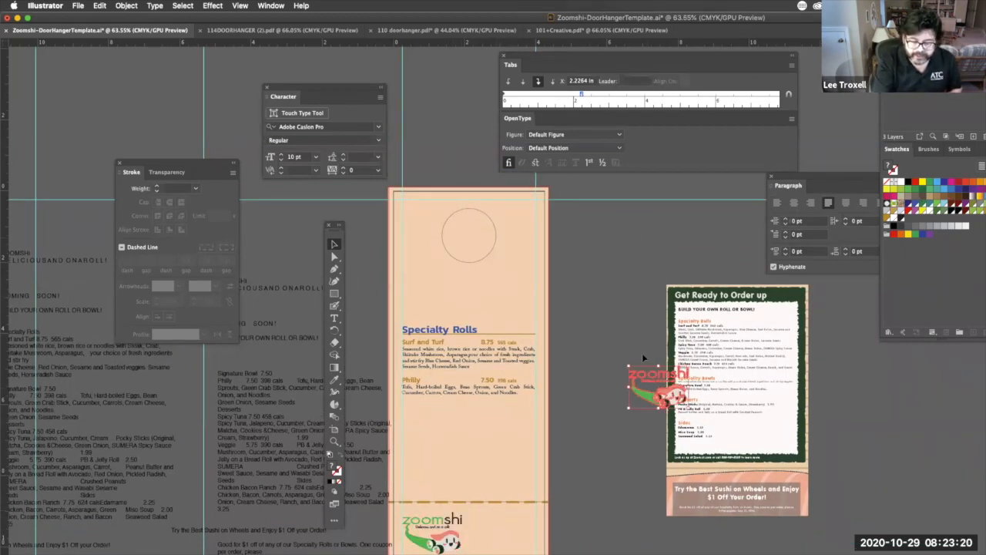
pyautogui.moveTo(661, 379); pyautogui.dragTo(596, 241)
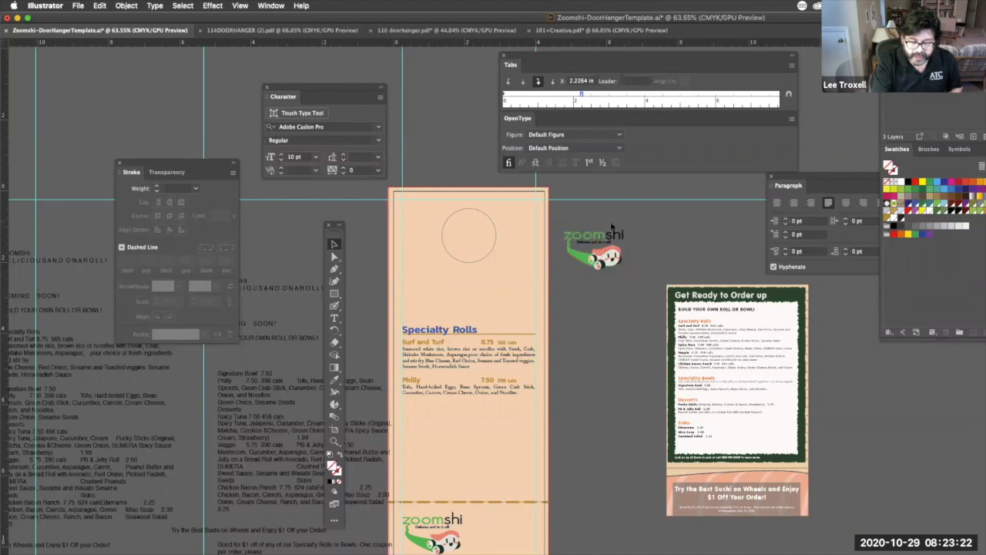
# Ungroup the copied Zoomshi logo twice to separate its lettering from the sushi illustration
pyautogui.click(600, 263)
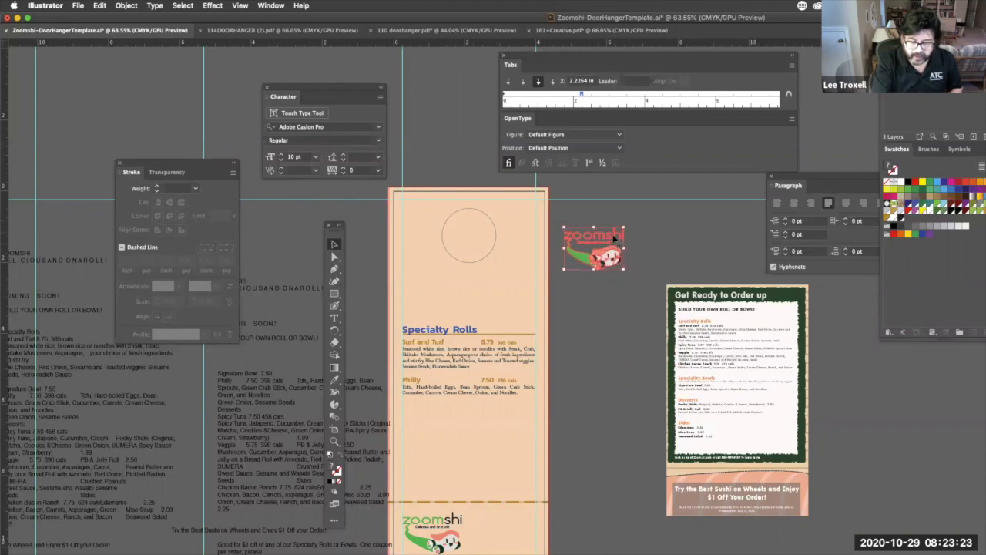
pyautogui.click(133, 6)
pyautogui.click(158, 63)
pyautogui.click(581, 215)
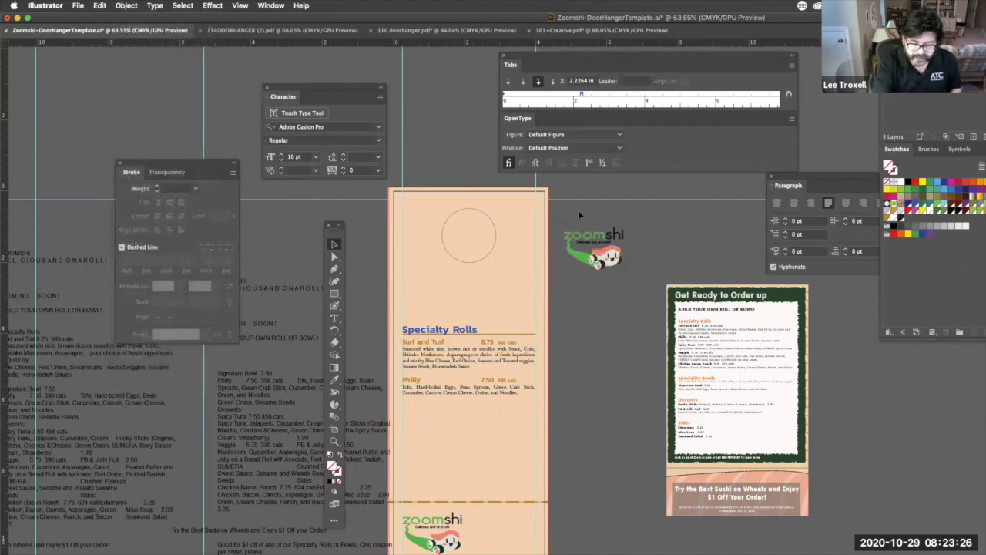
pyautogui.click(625, 238)
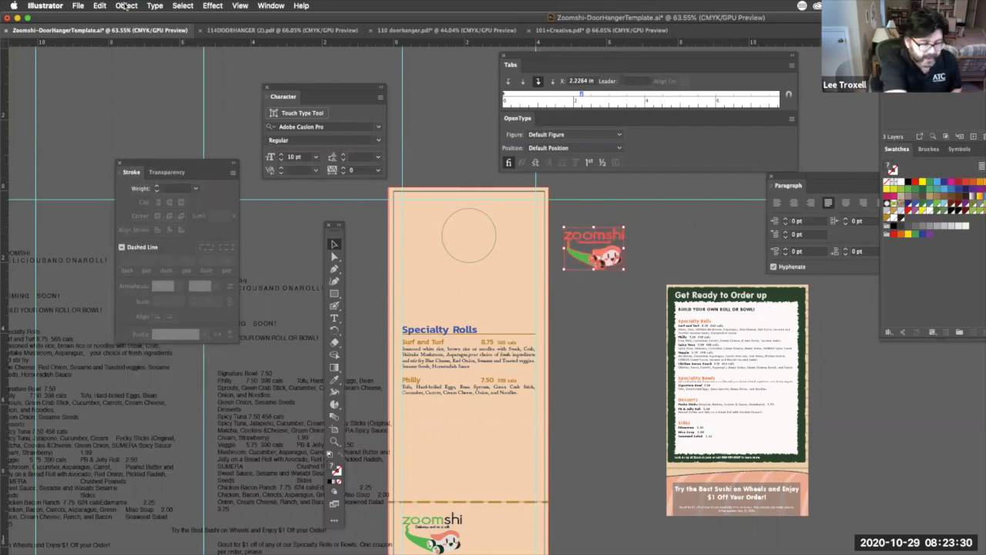
pyautogui.click(127, 6)
pyautogui.click(158, 62)
pyautogui.click(669, 237)
pyautogui.click(603, 236)
# Group the zoomshi wordmark with its "Delicious and on a roll!" tagline and move the group above the sushi illustration
pyautogui.scroll(5, 566, 229)
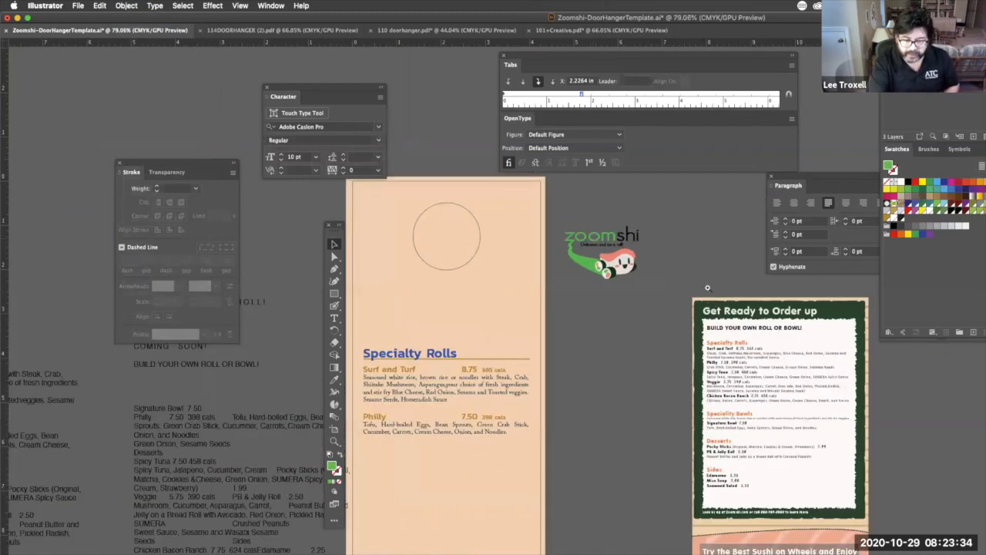
pyautogui.click(737, 243)
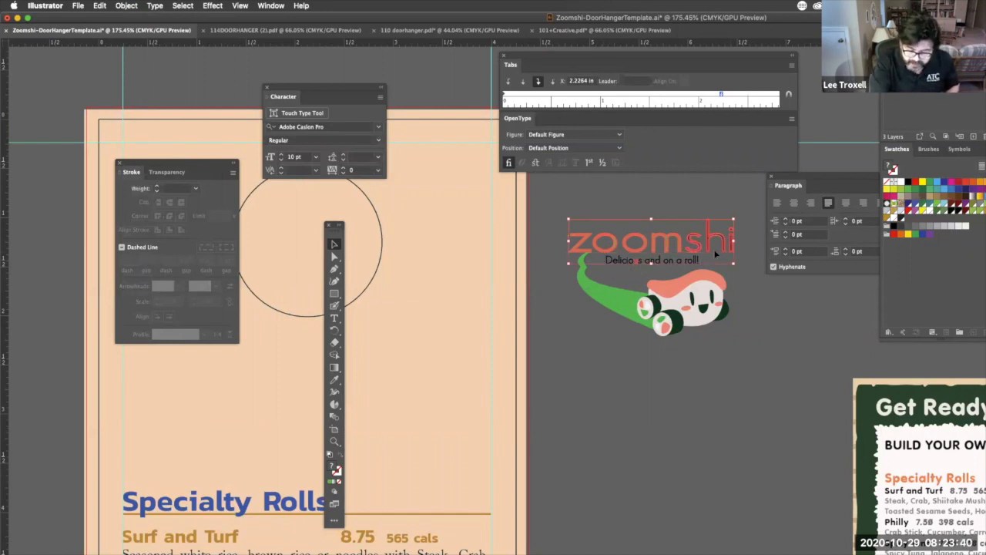
pyautogui.click(564, 229)
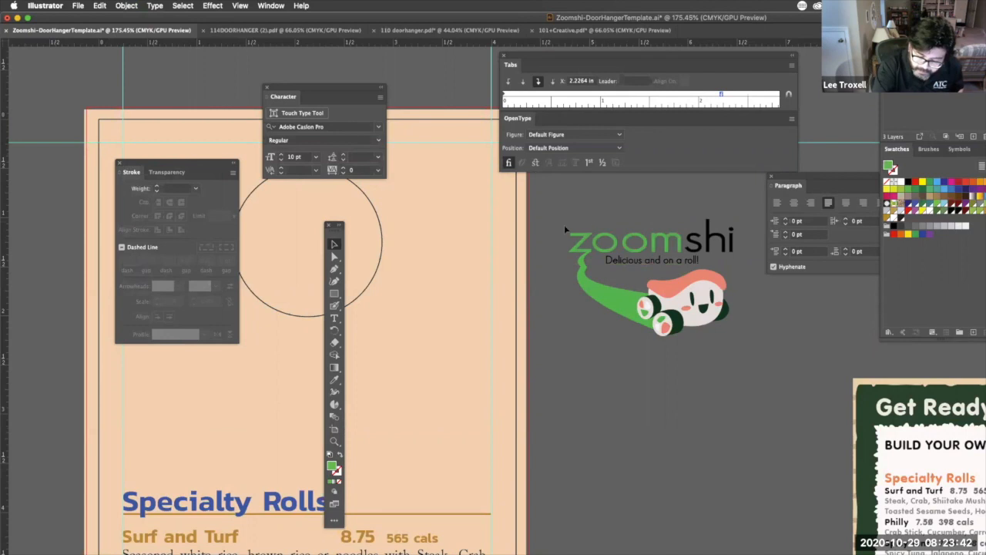
pyautogui.click(738, 242)
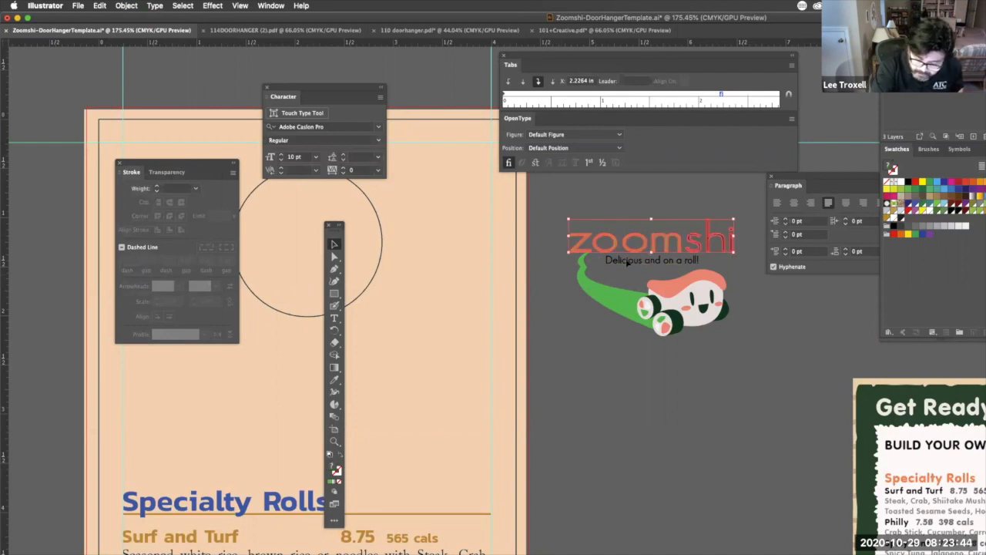
pyautogui.keyDown('shift'); pyautogui.click(726, 259); pyautogui.keyUp('shift')
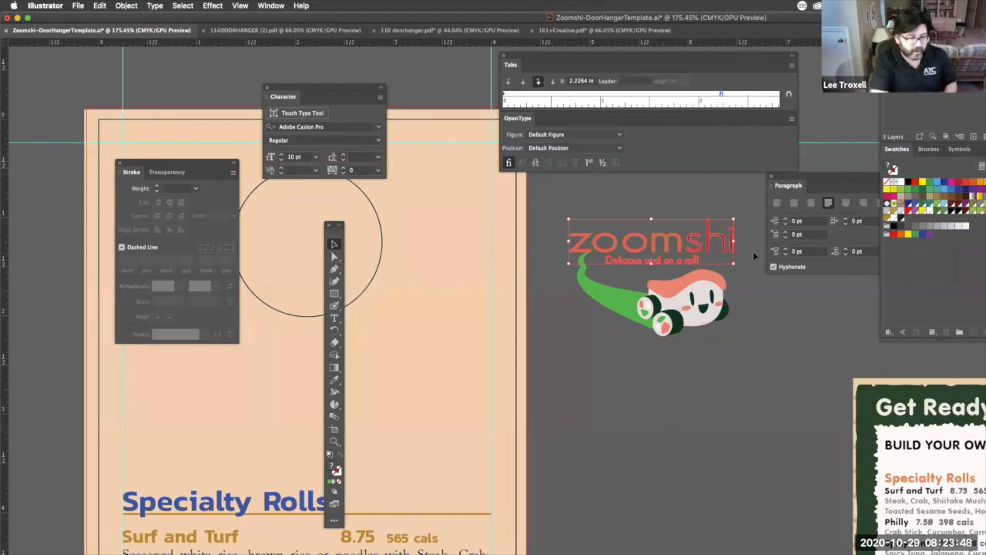
pyautogui.click(127, 6)
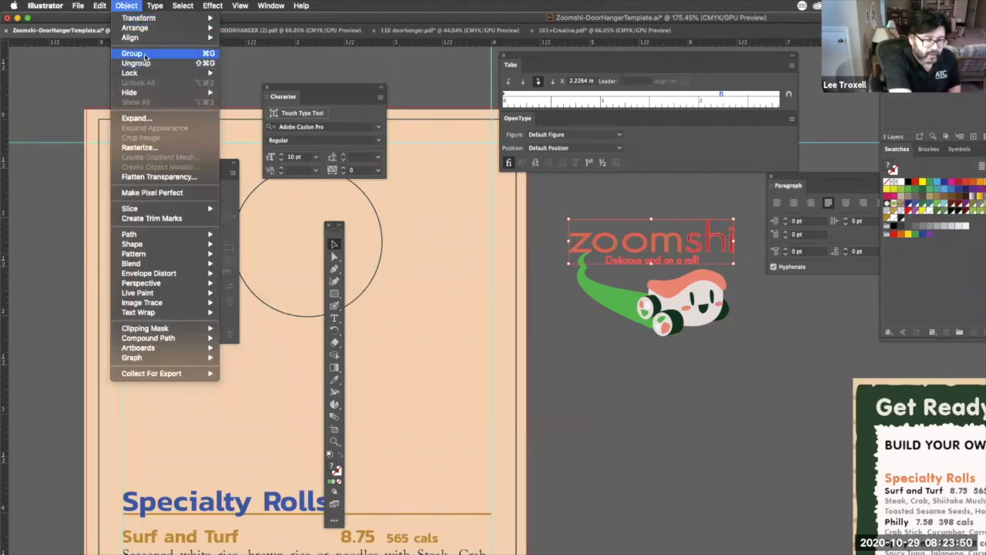
pyautogui.click(144, 55)
pyautogui.moveTo(645, 248); pyautogui.dragTo(647, 213)
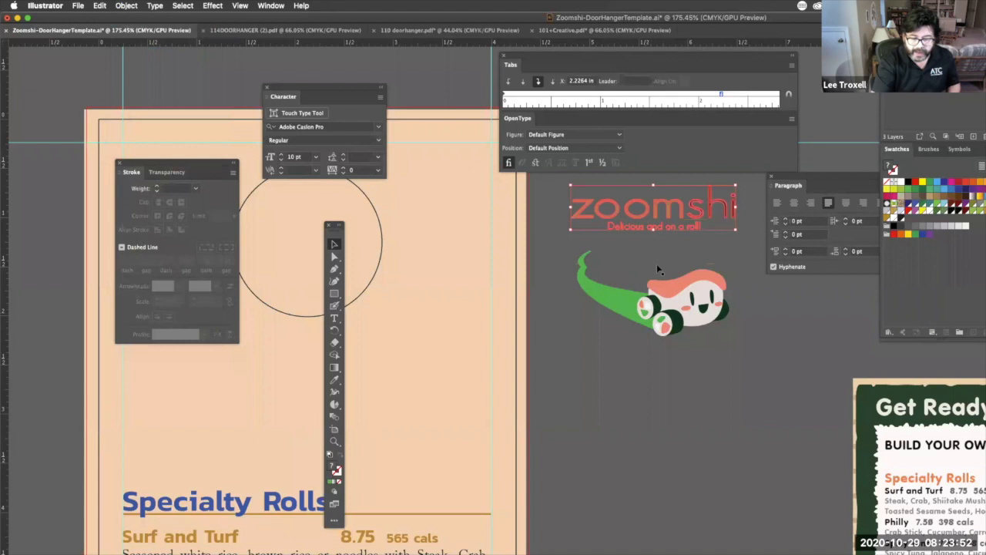
# Move the grouped wordmark and tagline onto the pasteboard above the door hanger's top edge
pyautogui.scroll(5, 645, 434)
pyautogui.hscroll(-4, 689, 529)
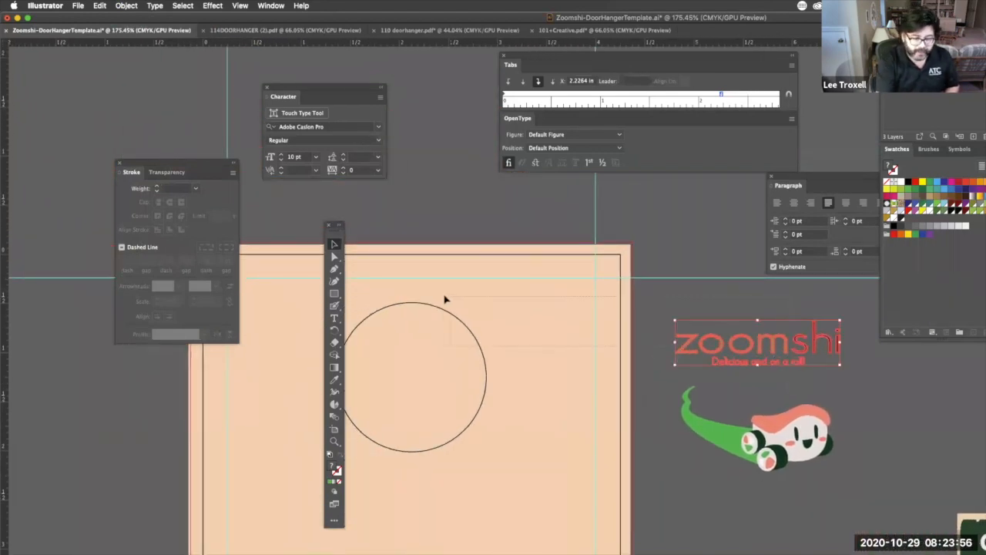
pyautogui.moveTo(732, 346); pyautogui.dragTo(513, 293)
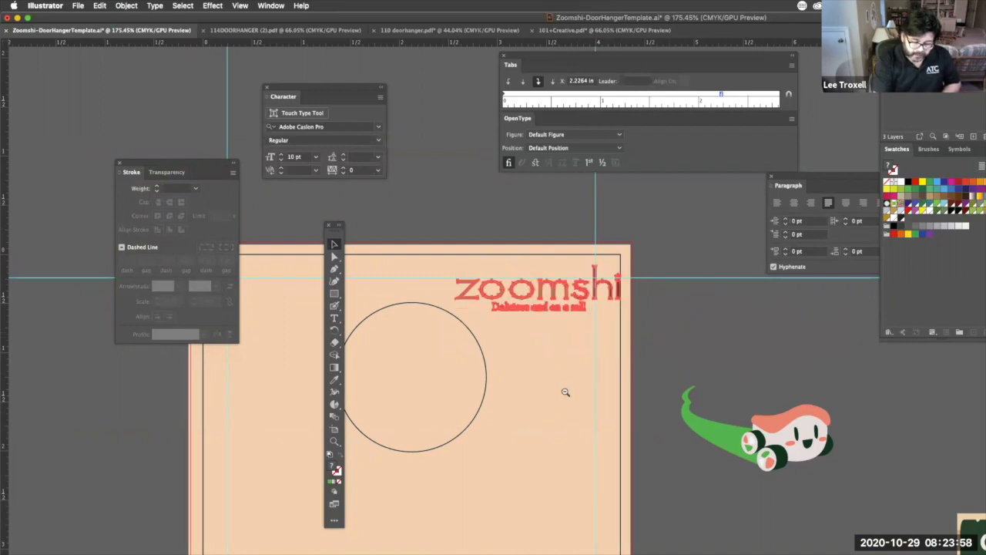
pyautogui.scroll(-3, 566, 392)
pyautogui.moveTo(698, 330); pyautogui.dragTo(617, 261)
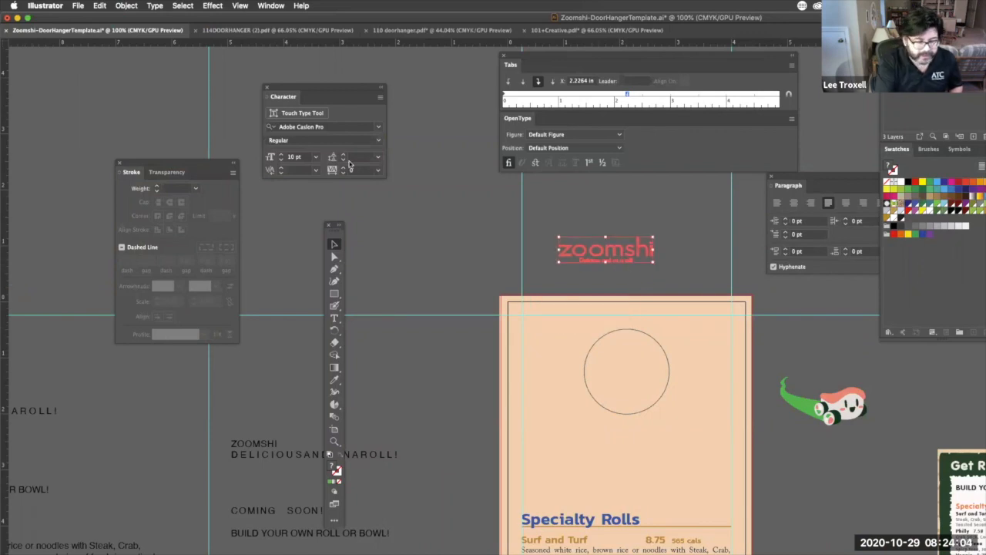
# Ungroup the zoomshi wordmark from its tagline and deselect both
pyautogui.click(129, 6)
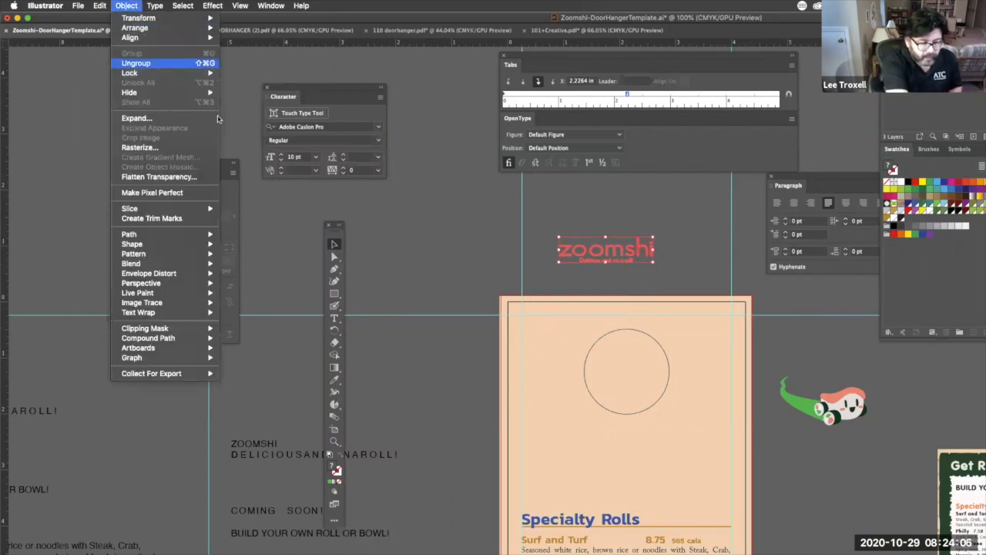
pyautogui.click(154, 64)
pyautogui.click(675, 260)
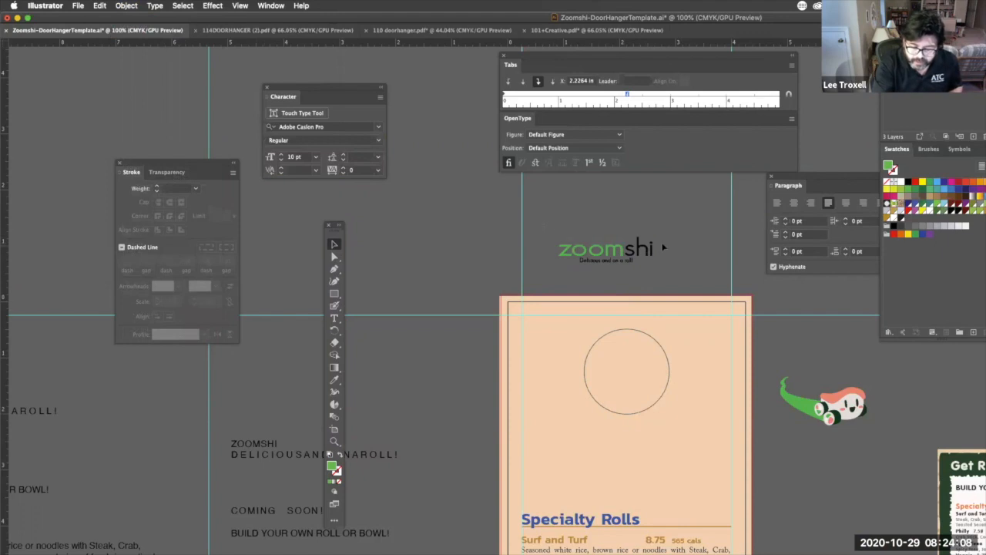
# Move the zoomshi wordmark onto the hanger and enlarge it within the side guides, positioned across the hanger-hole circle
pyautogui.click(652, 250)
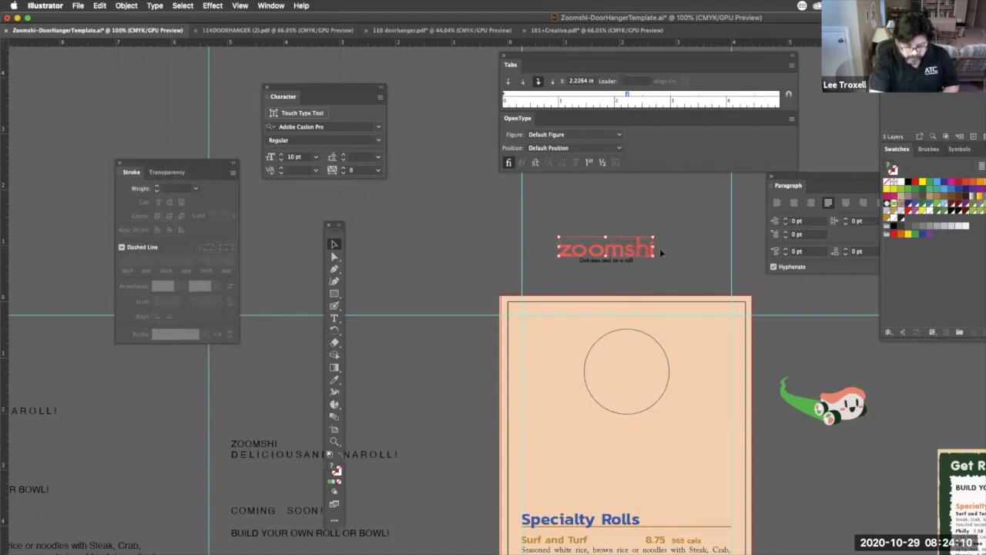
pyautogui.moveTo(624, 254); pyautogui.dragTo(641, 318)
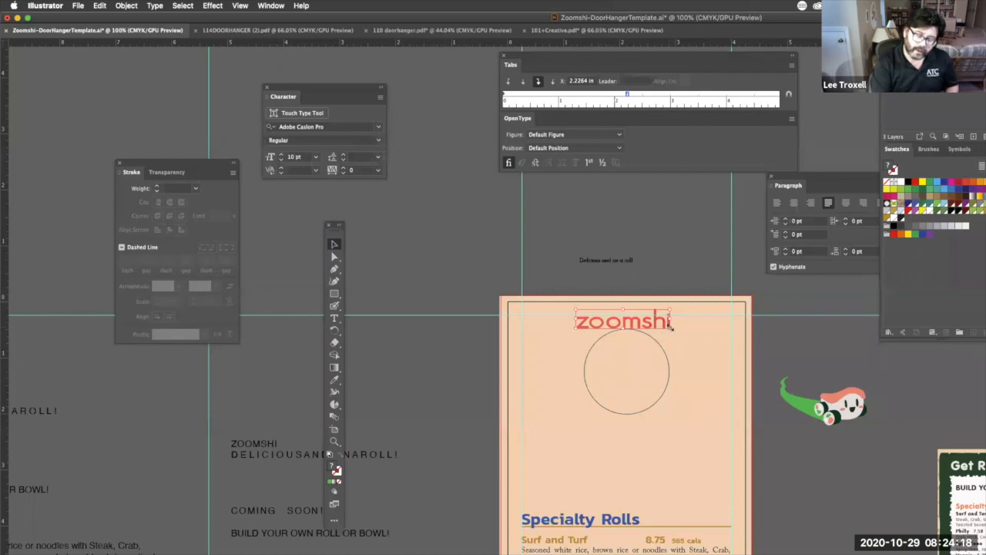
pyautogui.moveTo(669, 328); pyautogui.dragTo(779, 353)
pyautogui.moveTo(577, 356); pyautogui.dragTo(521, 379)
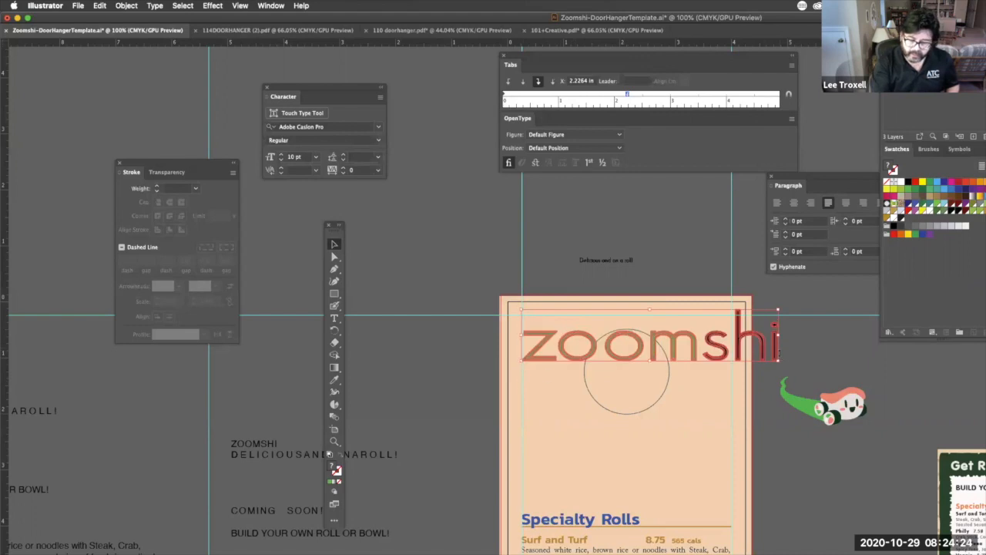
pyautogui.moveTo(779, 362); pyautogui.dragTo(713, 348)
pyautogui.moveTo(636, 339); pyautogui.dragTo(636, 371)
pyautogui.moveTo(713, 380); pyautogui.dragTo(676, 378)
pyautogui.moveTo(609, 364); pyautogui.dragTo(646, 367)
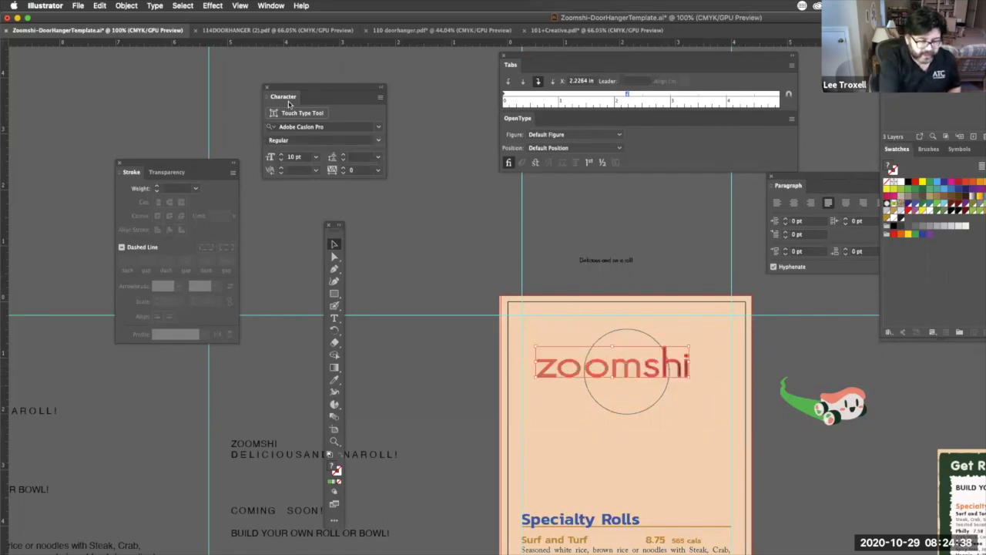
# Ungroup the zoomshi wordmark into separate letters and deselect them
pyautogui.click(135, 7)
pyautogui.click(176, 63)
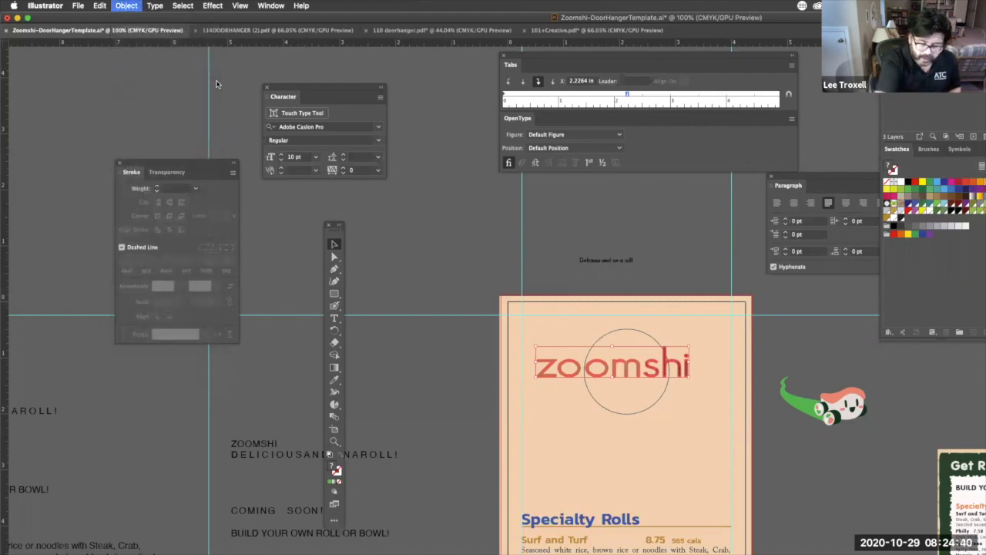
pyautogui.click(769, 342)
pyautogui.click(638, 369)
pyautogui.keyDown('shift'); pyautogui.click(658, 373); pyautogui.keyUp('shift')
pyautogui.keyDown('shift'); pyautogui.click(671, 364); pyautogui.keyUp('shift')
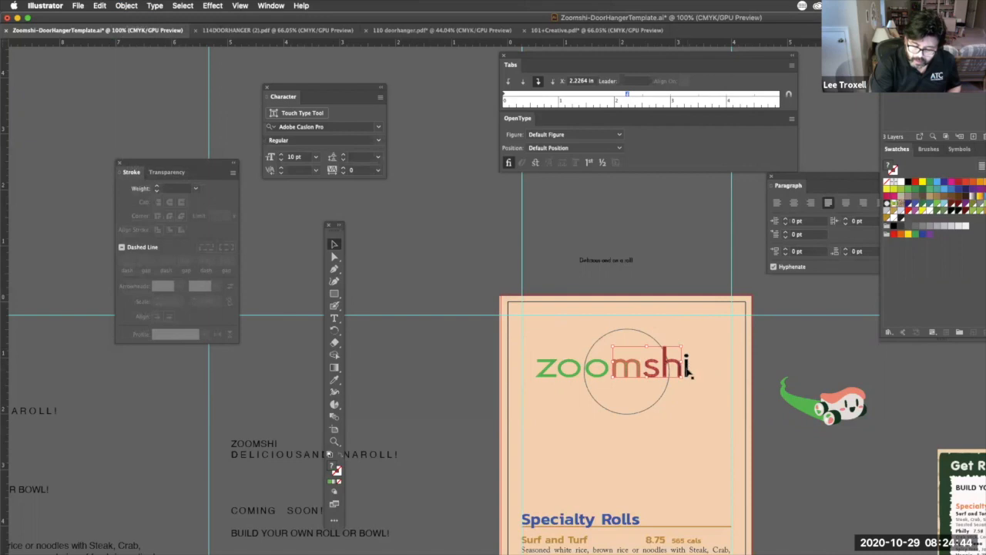
pyautogui.moveTo(680, 370); pyautogui.dragTo(740, 373)
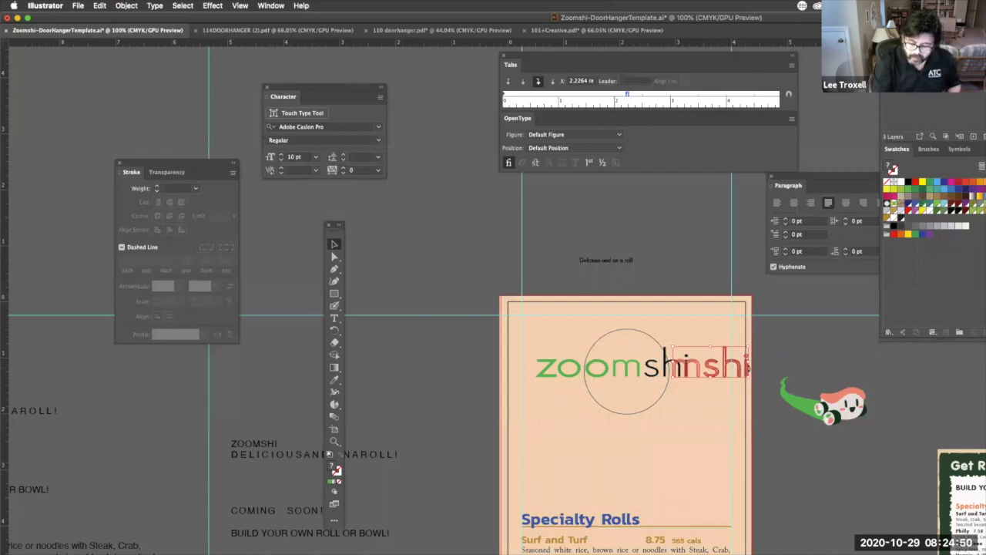
pyautogui.press('super+z')
# Move the letters "mshi" together to just beyond the right edge of the hanger-hole circle, level with the remaining "zoo"
pyautogui.moveTo(705, 379); pyautogui.dragTo(615, 342)
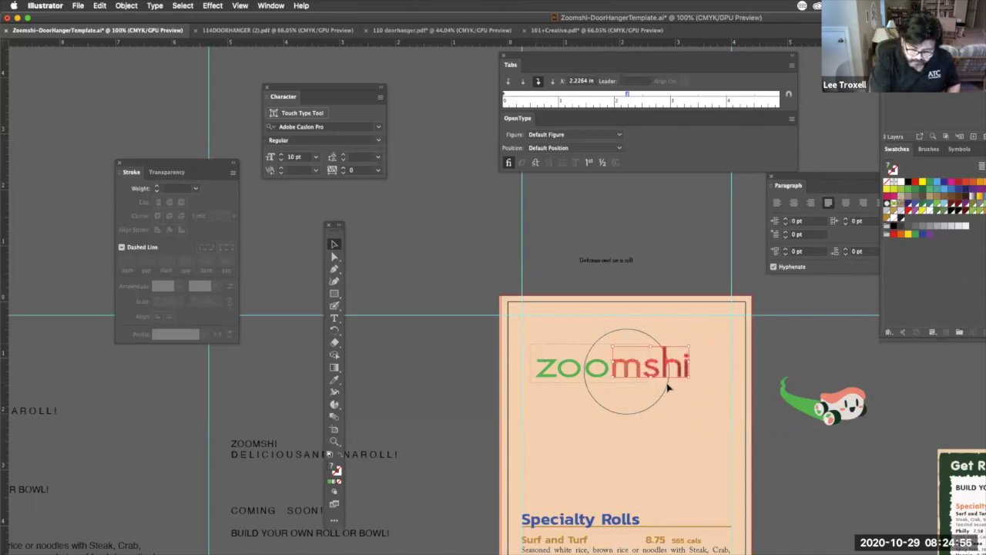
pyautogui.moveTo(716, 393); pyautogui.dragTo(718, 396)
pyautogui.moveTo(689, 362)
pyautogui.mouseDown()
pyautogui.moveTo(622, 369)
pyautogui.moveTo(691, 371)
pyautogui.mouseUp()
pyautogui.click(700, 372)
pyautogui.press('Left')
pyautogui.press('Left')
pyautogui.press('Left')
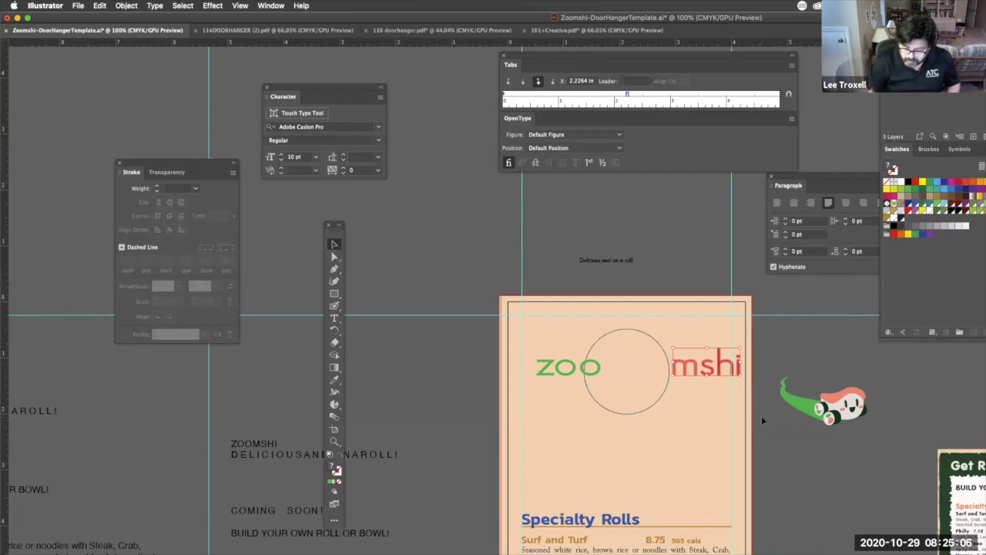
# Enlarge a copy of the wordmark's last "o" around the hanger-hole circle and delete the leftover small "o"
pyautogui.click(600, 370)
pyautogui.moveTo(602, 360); pyautogui.dragTo(670, 327)
pyautogui.moveTo(628, 377); pyautogui.dragTo(651, 411)
pyautogui.moveTo(671, 326); pyautogui.dragTo(671, 326)
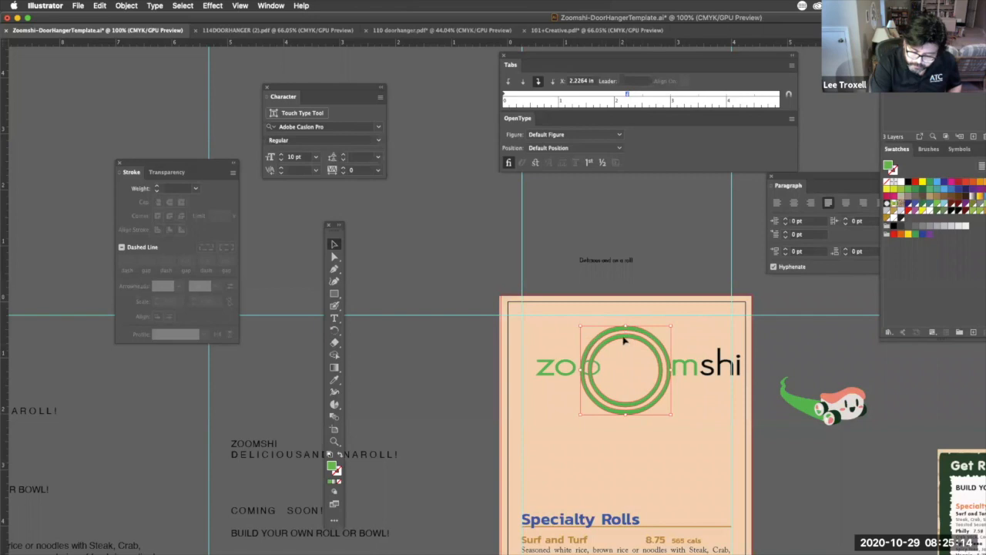
pyautogui.click(599, 369)
pyautogui.press('Delete')
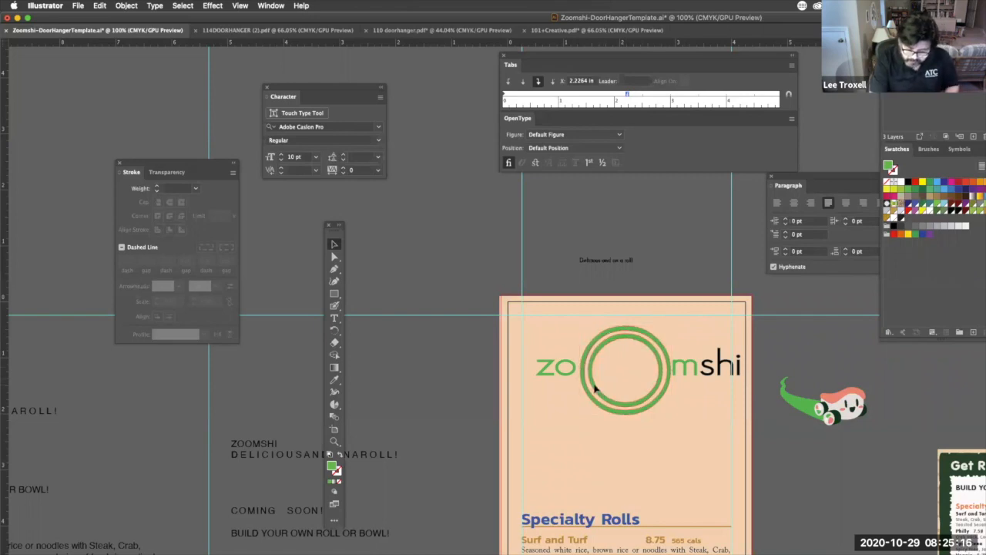
# Isolate the enlarged "o" compound path, delete its inner rings to leave a solid green circle, and exit isolation
pyautogui.doubleClick(596, 389)
pyautogui.click(597, 390)
pyautogui.press('Delete')
pyautogui.click(600, 391)
pyautogui.press('Delete')
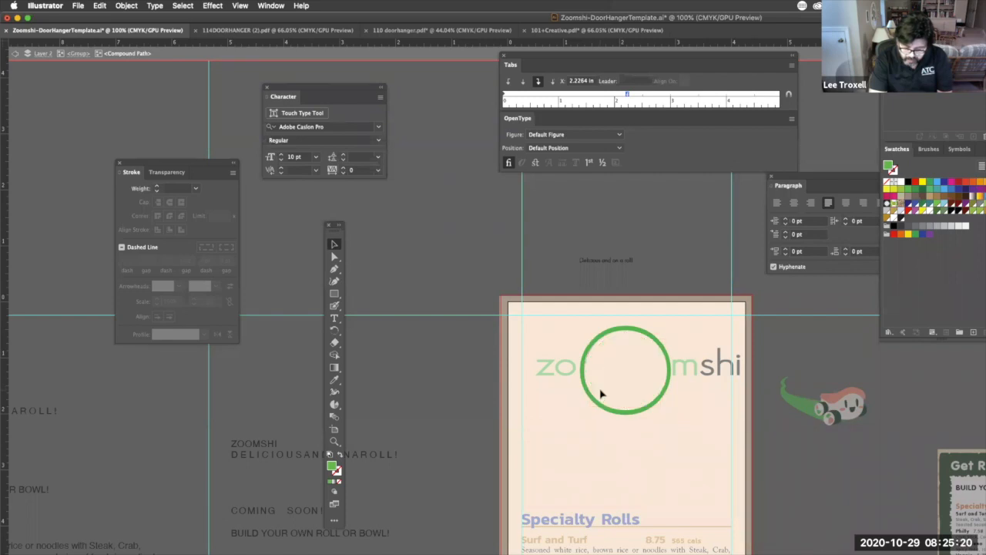
pyautogui.click(594, 398)
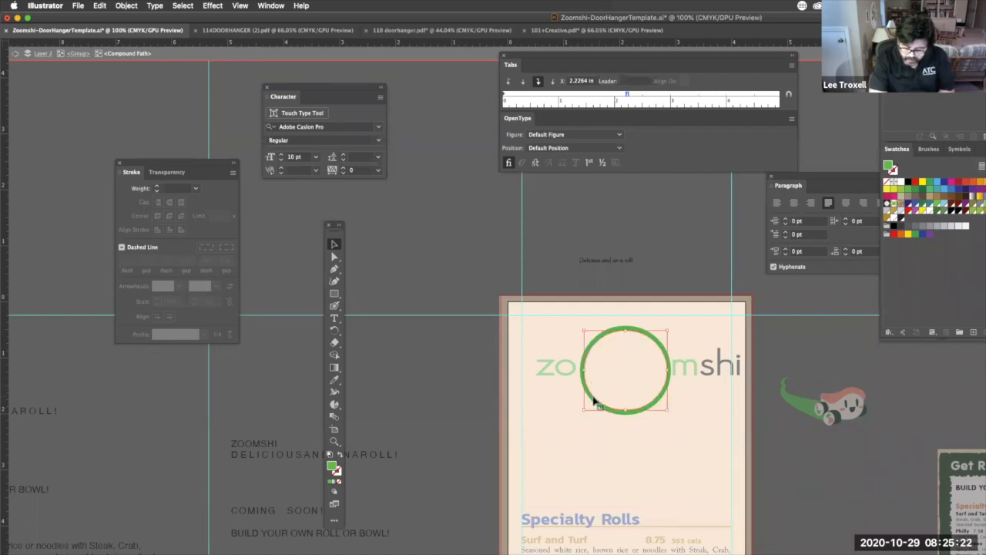
pyautogui.press('Delete')
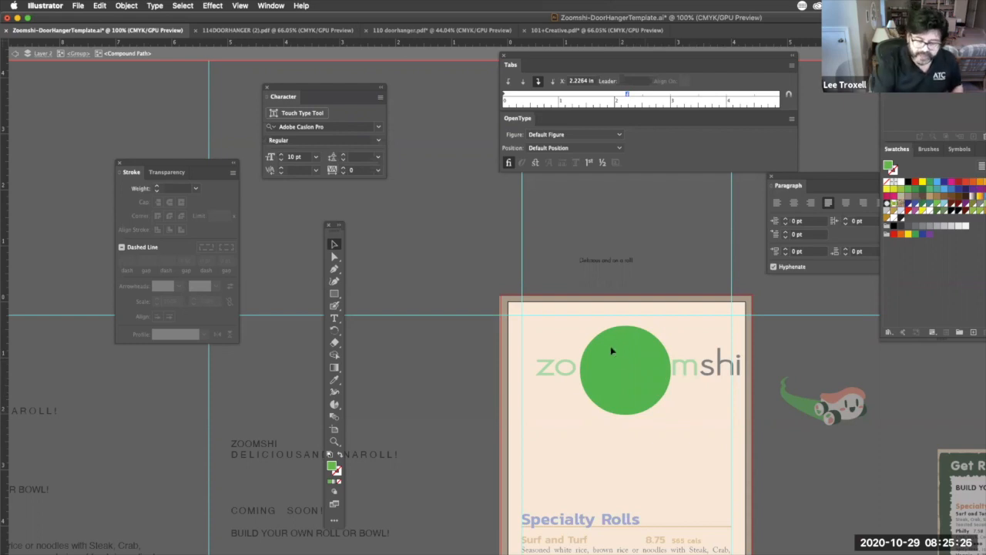
pyautogui.click(22, 54)
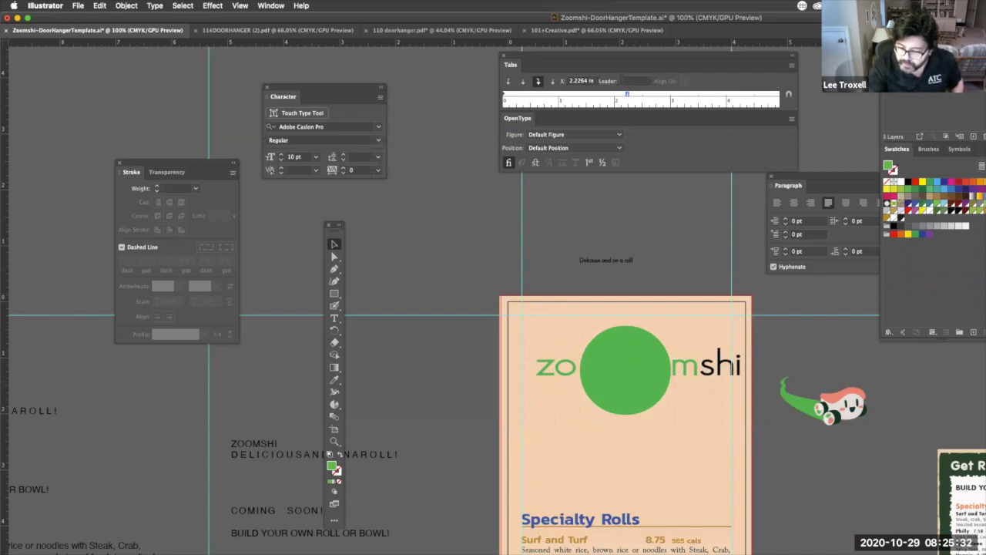
# Remove the peach background and nudge the green circle until it is centred on the hanger-hole outline
pyautogui.press('super+z')
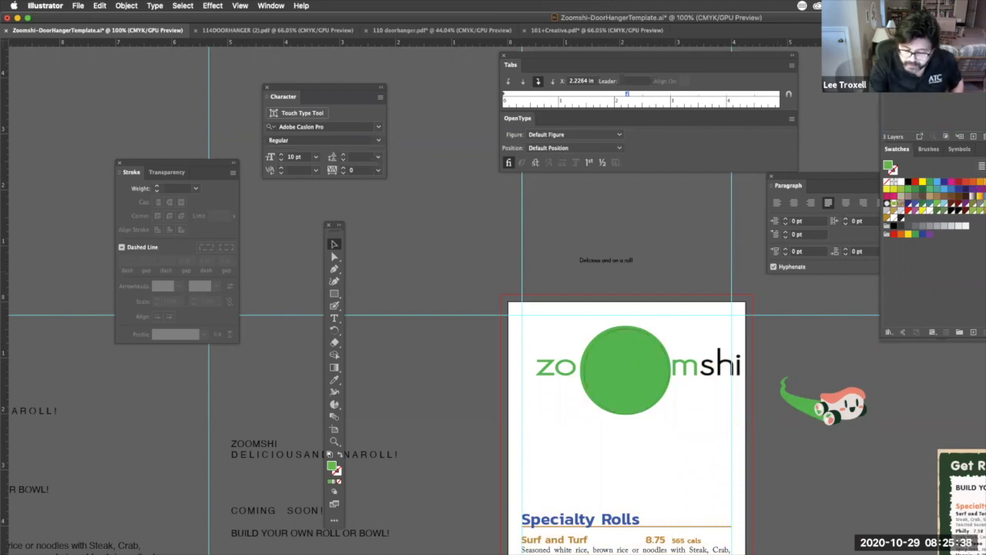
pyautogui.click(654, 379)
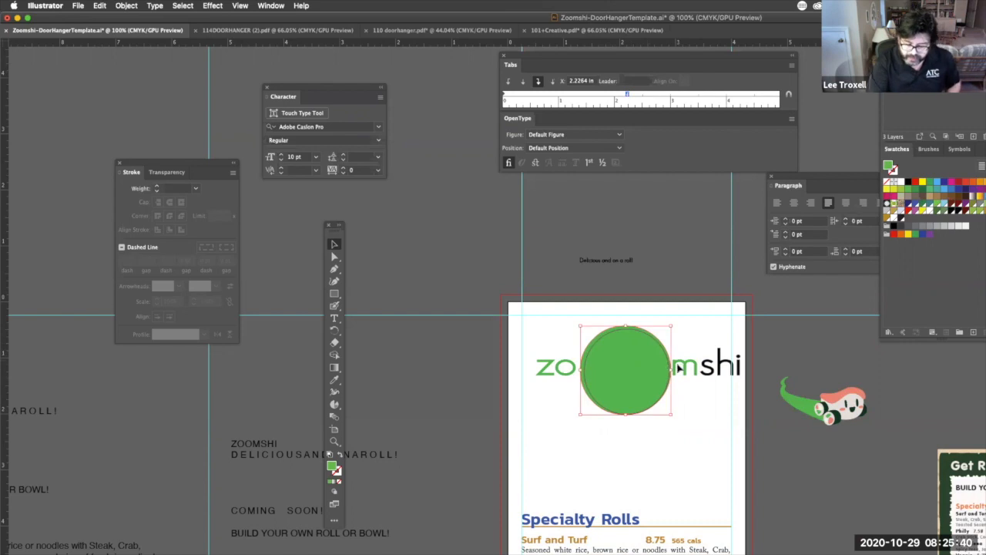
pyautogui.press('Right')
pyautogui.press('Right')
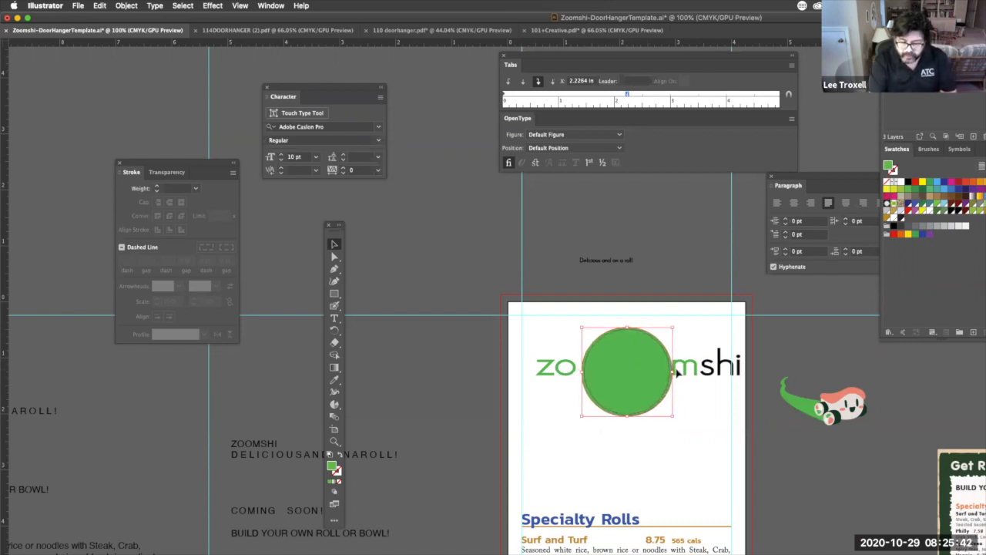
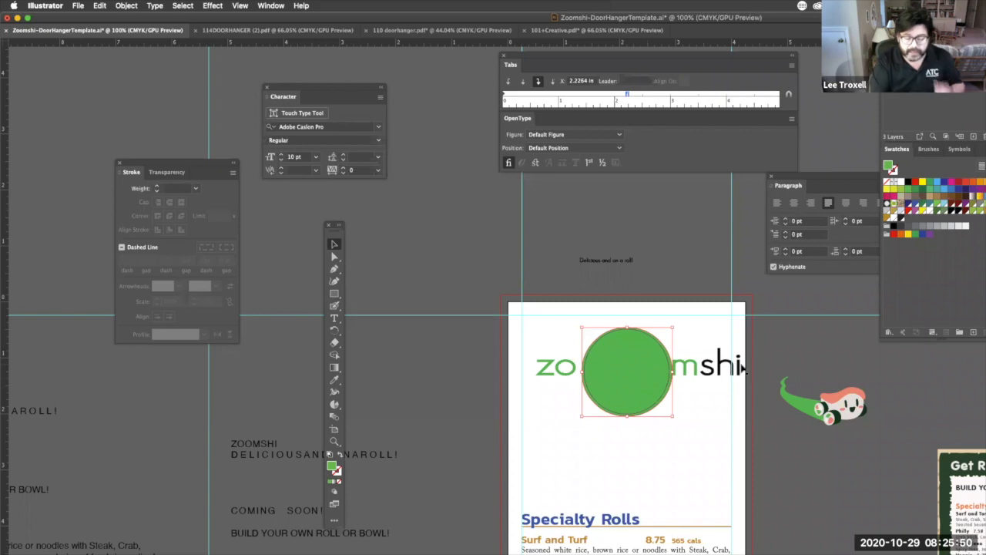
# Group the "zo" and "mshi" letters and scale them down slightly so they sit against both sides of the circle
pyautogui.click(568, 373)
pyautogui.moveTo(536, 347); pyautogui.dragTo(575, 398)
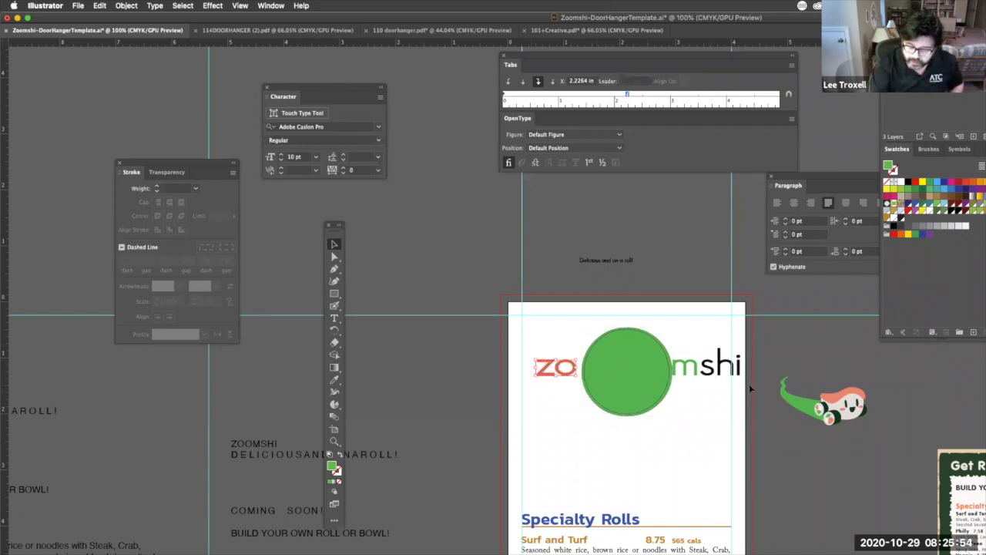
pyautogui.moveTo(688, 335); pyautogui.dragTo(758, 429)
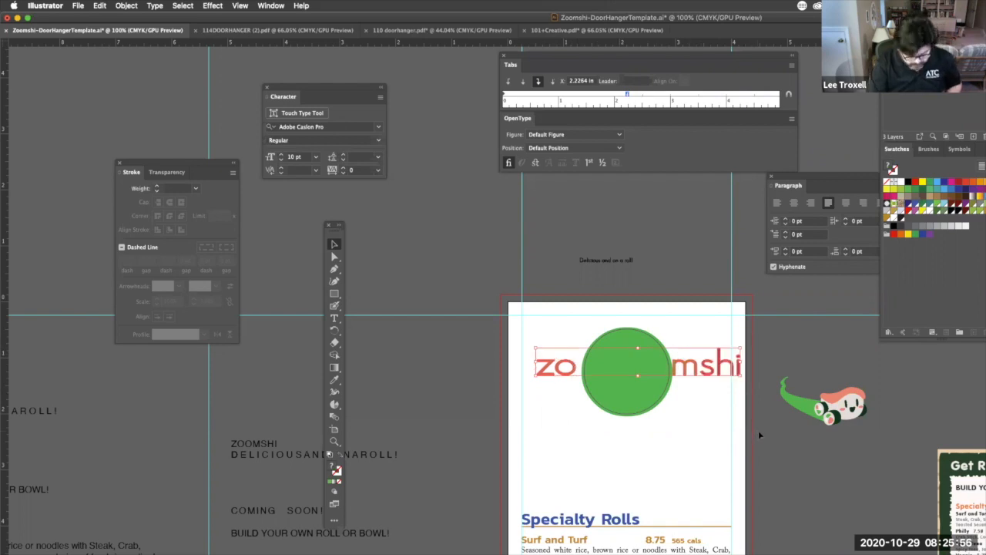
pyautogui.click(694, 366)
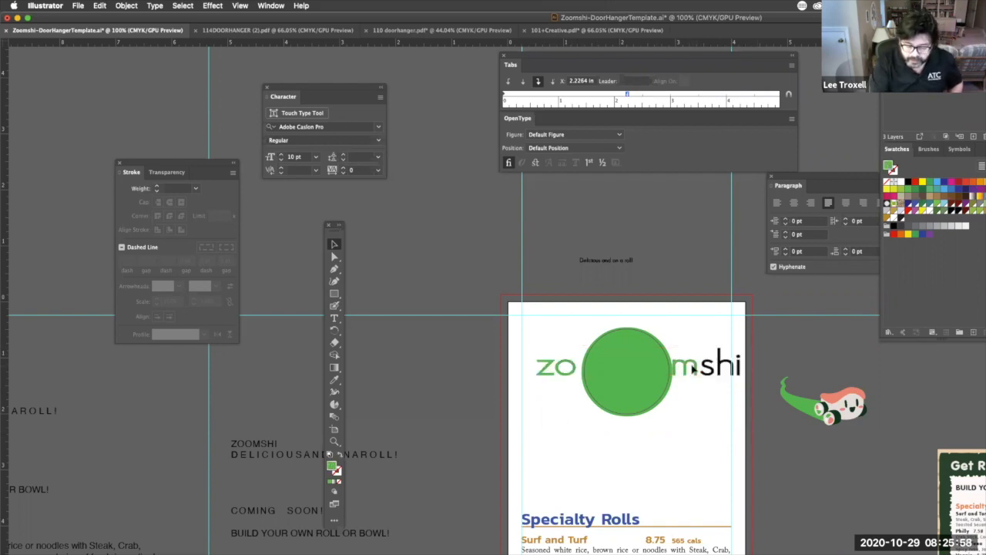
pyautogui.click(720, 367)
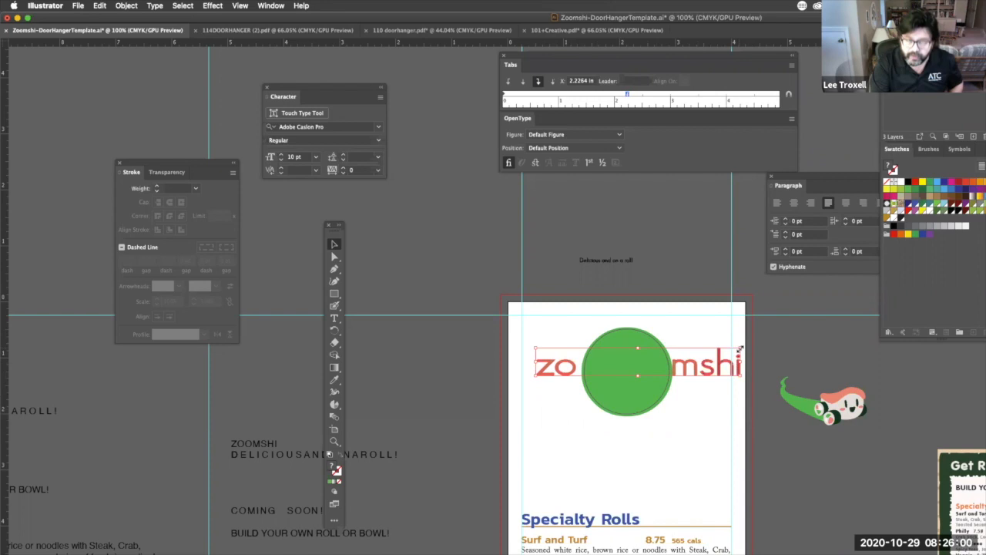
pyautogui.moveTo(739, 348); pyautogui.dragTo(735, 357)
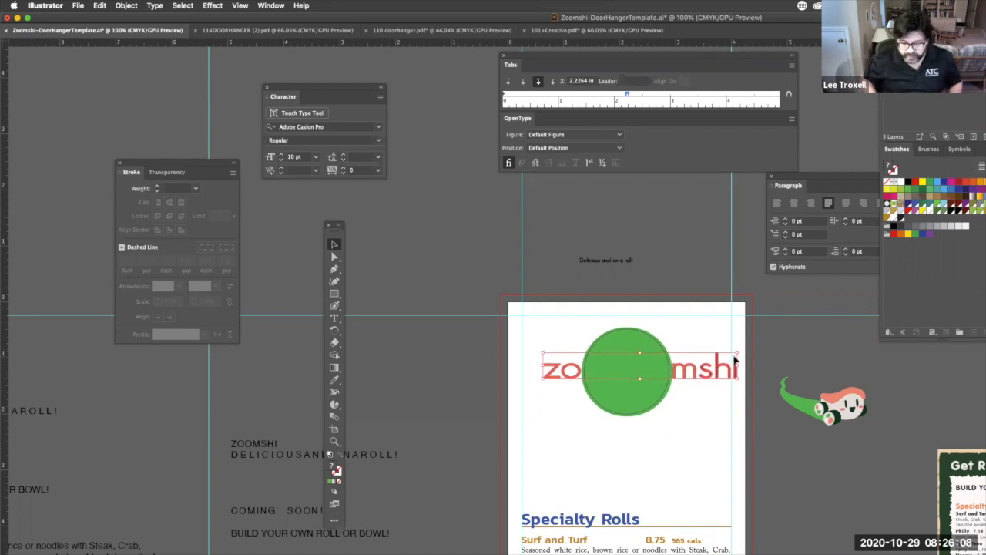
# Move the whole sushi illustration, including its green trail, onto the hanger directly below the green circle
pyautogui.click(863, 406)
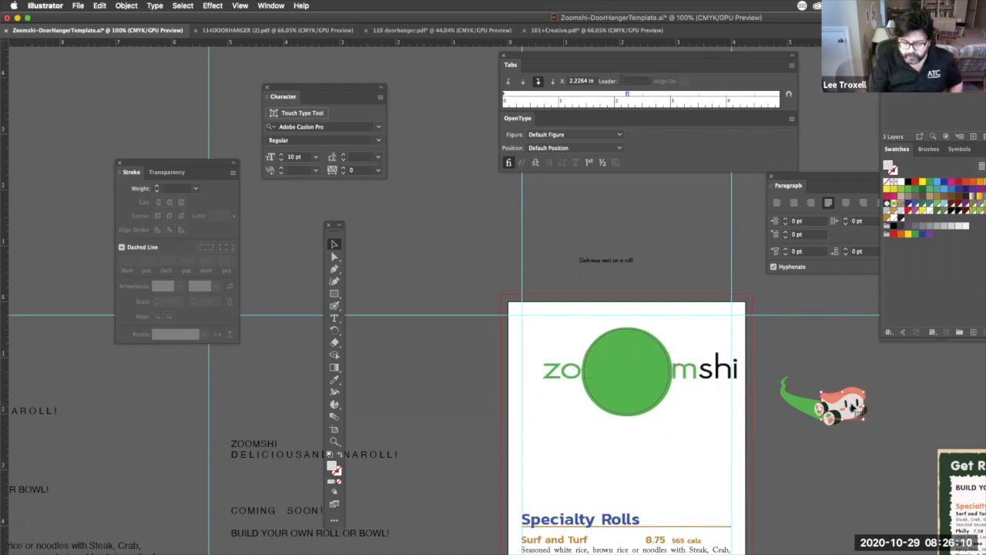
pyautogui.moveTo(774, 356); pyautogui.dragTo(661, 434)
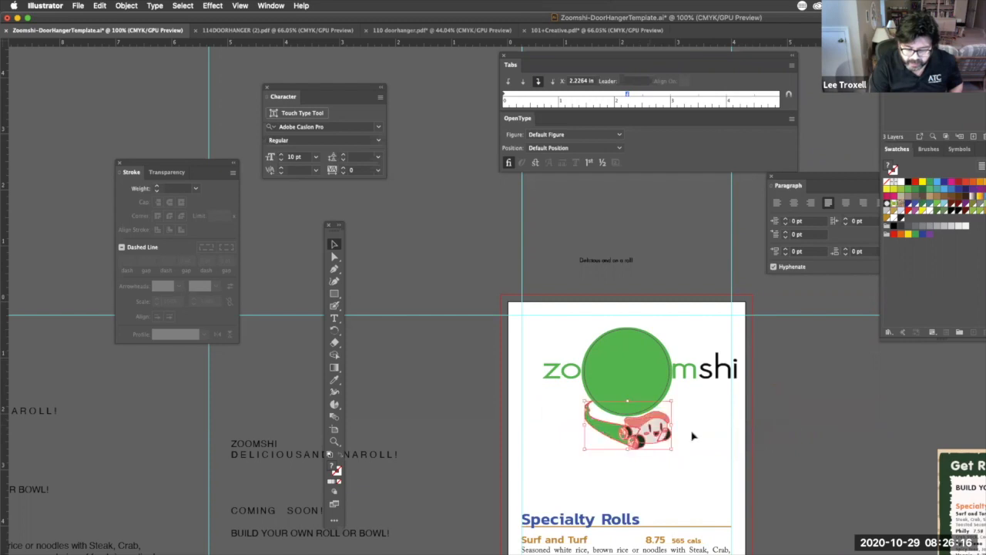
pyautogui.click(794, 432)
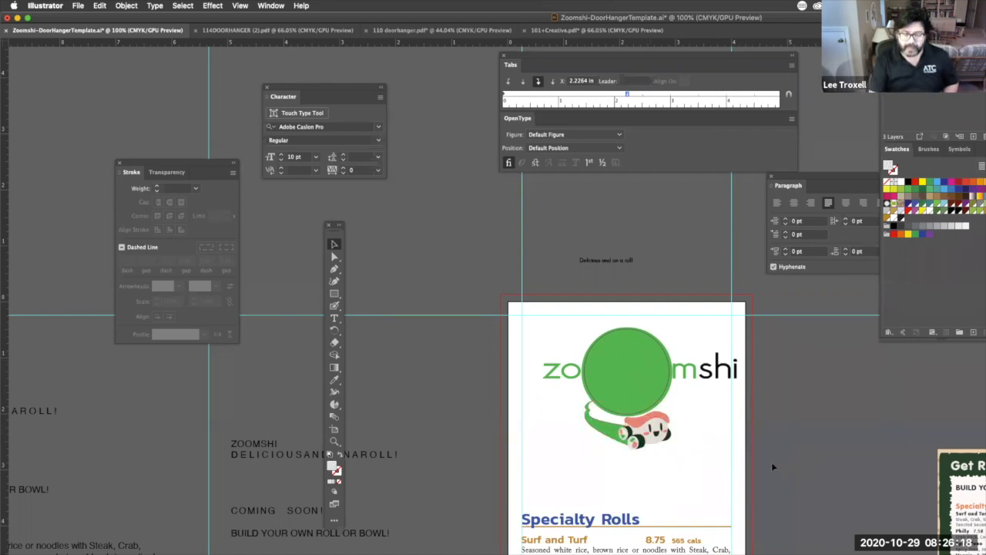
# Give the hanger-hole circle a white fill and a 1 pt stroke over the green circle
pyautogui.press('super+minus')
pyautogui.click(569, 340)
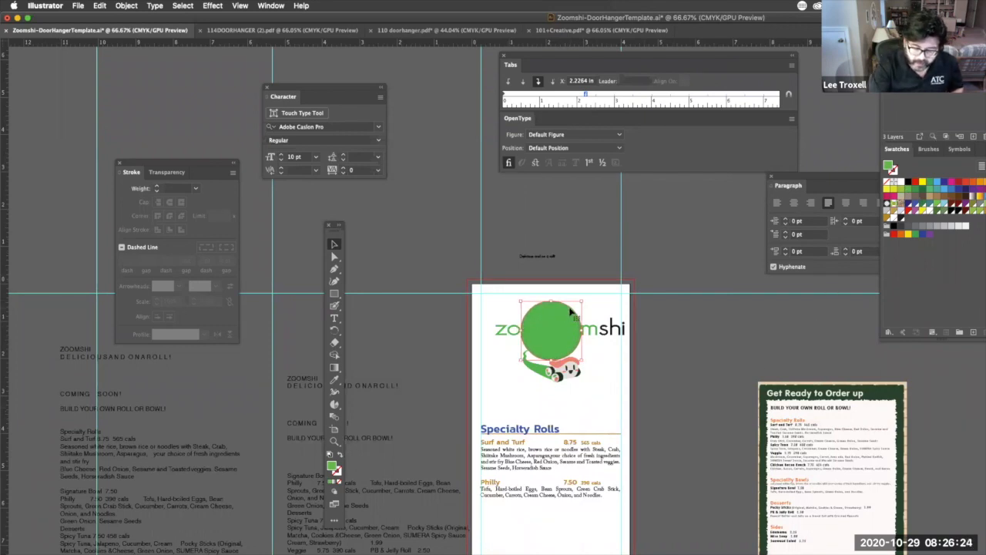
pyautogui.press('x')
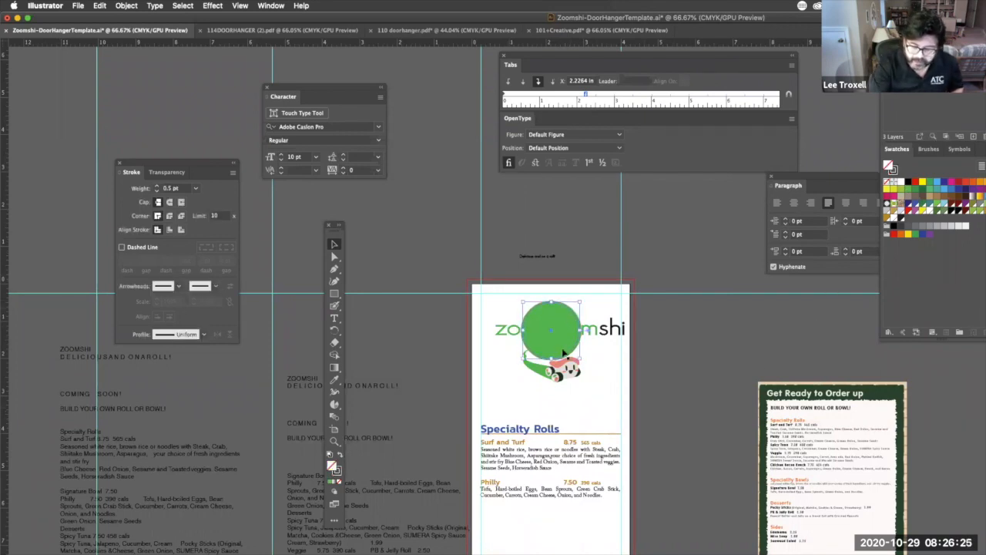
pyautogui.click(333, 456)
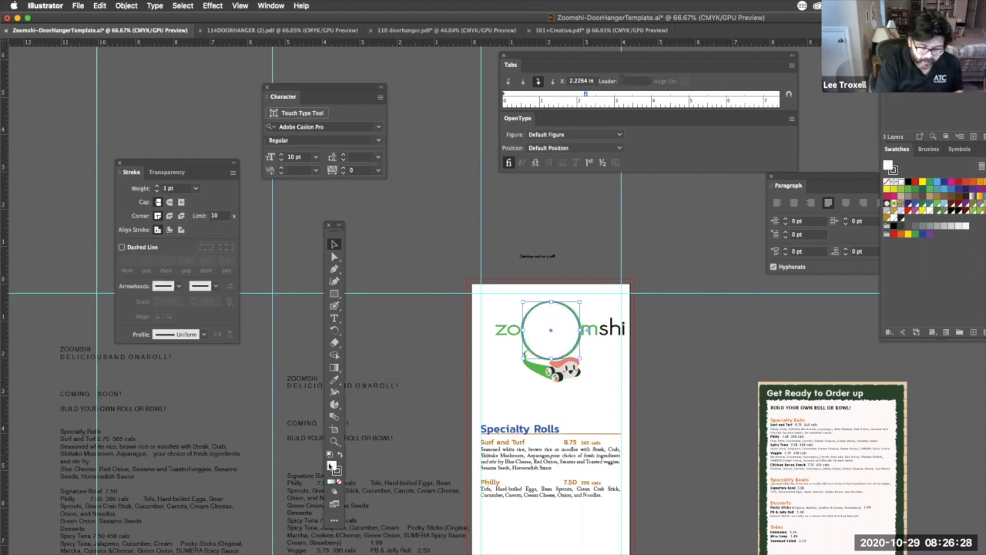
pyautogui.click(667, 354)
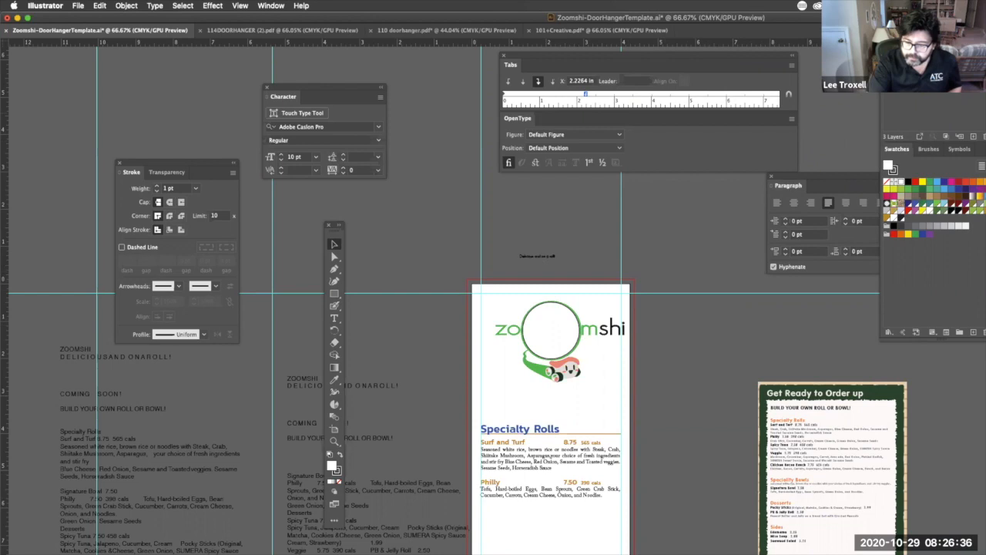
# Move the "Delicious and on a roll!" tagline beneath the "shi" of the wordmark
pyautogui.moveTo(537, 256); pyautogui.dragTo(624, 351)
pyautogui.click(668, 338)
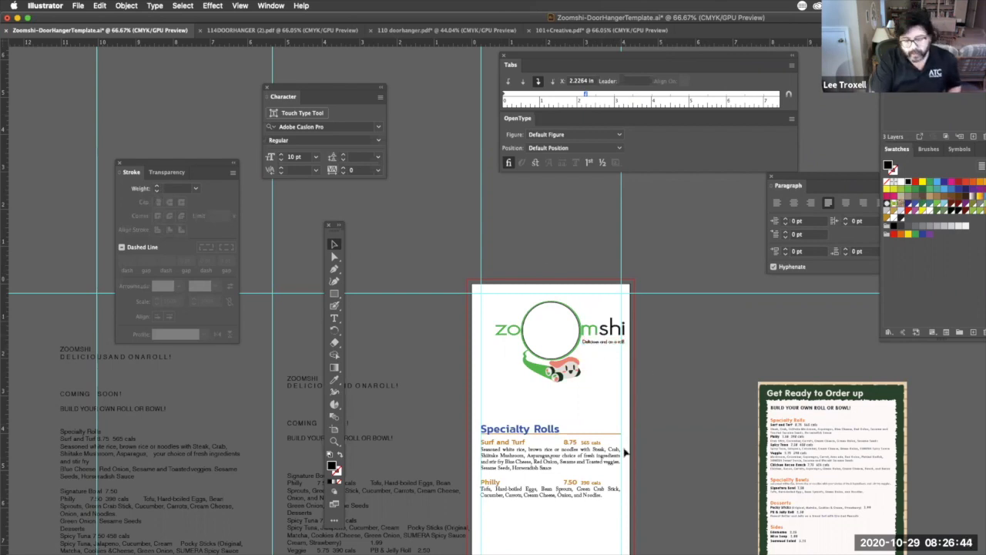
# Enlarge the sushi illustration to nearly the hanger's width and position it between the wordmark and the Specialty Rolls heading
pyautogui.click(570, 377)
pyautogui.moveTo(569, 376); pyautogui.dragTo(670, 402)
pyautogui.click(670, 402)
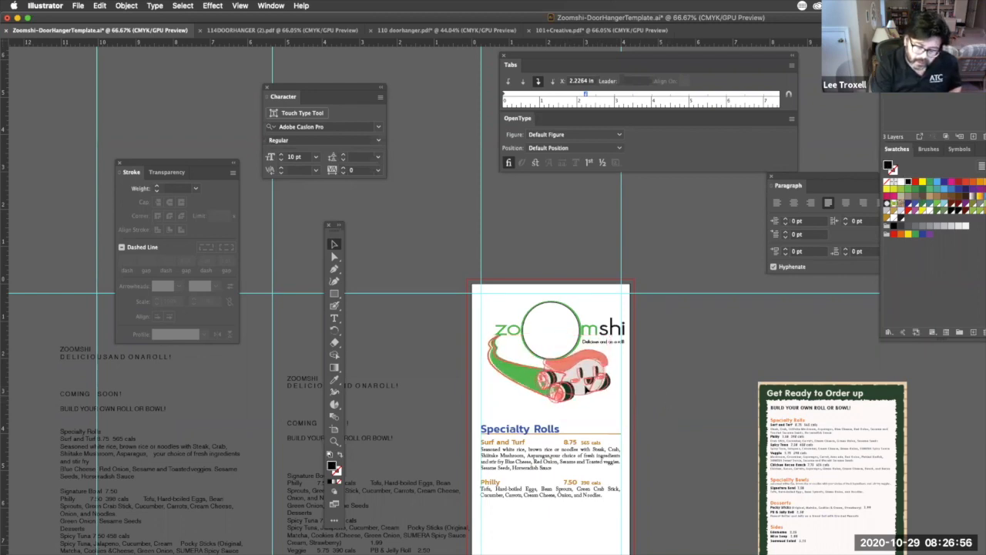
pyautogui.click(590, 393)
pyautogui.moveTo(590, 393); pyautogui.dragTo(582, 390)
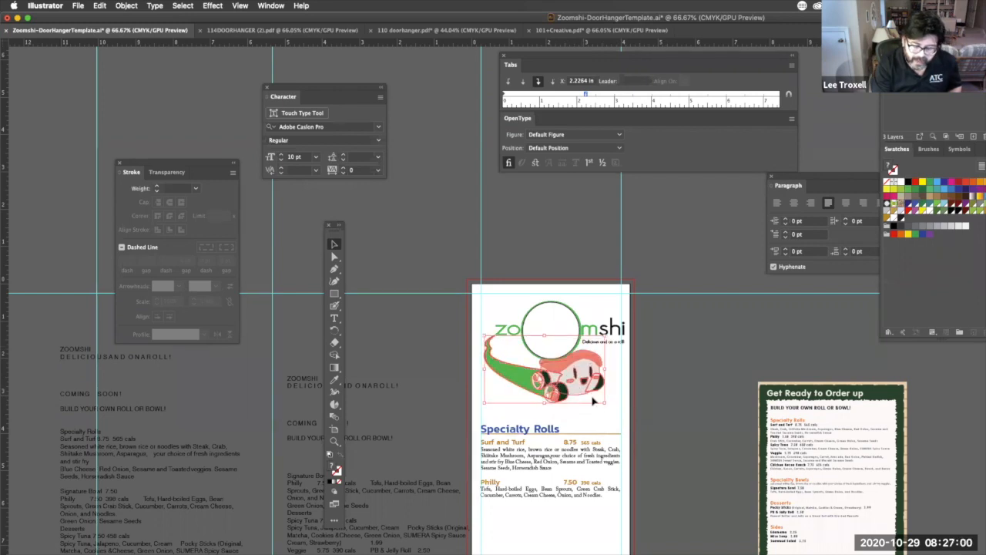
pyautogui.click(632, 389)
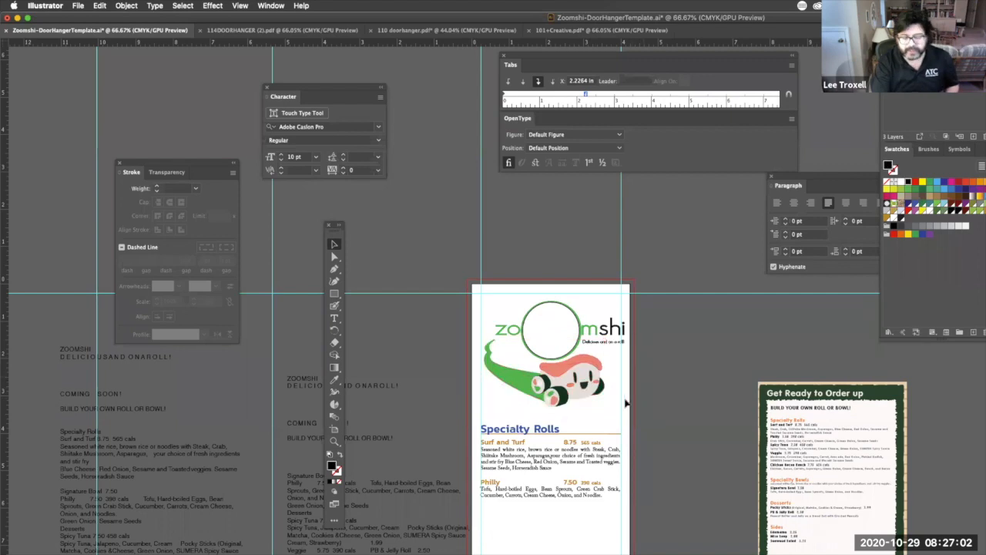
# Directly select the tip of the green trail and nudge it up and right until it joins the base of the "z"
pyautogui.scroll(5, 483, 331)
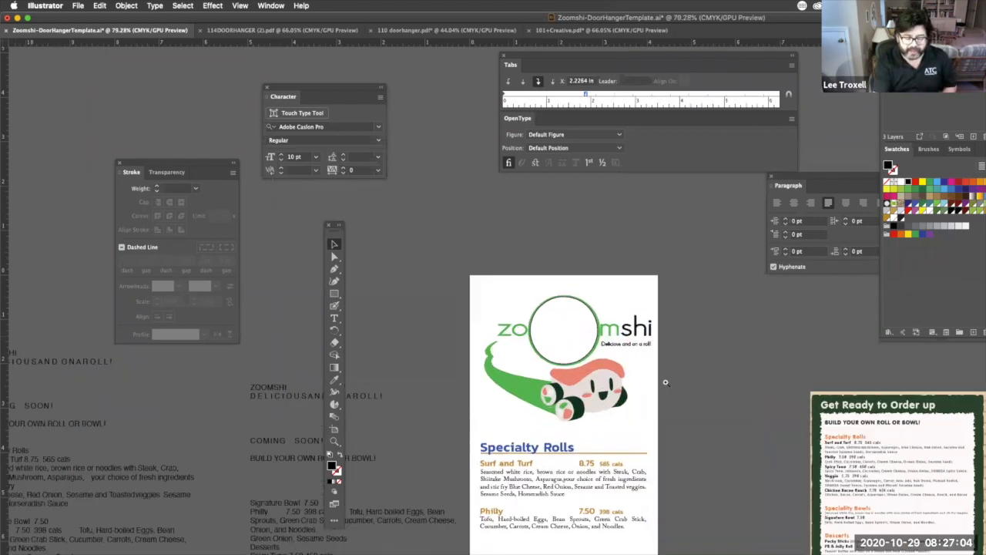
pyautogui.press('a')
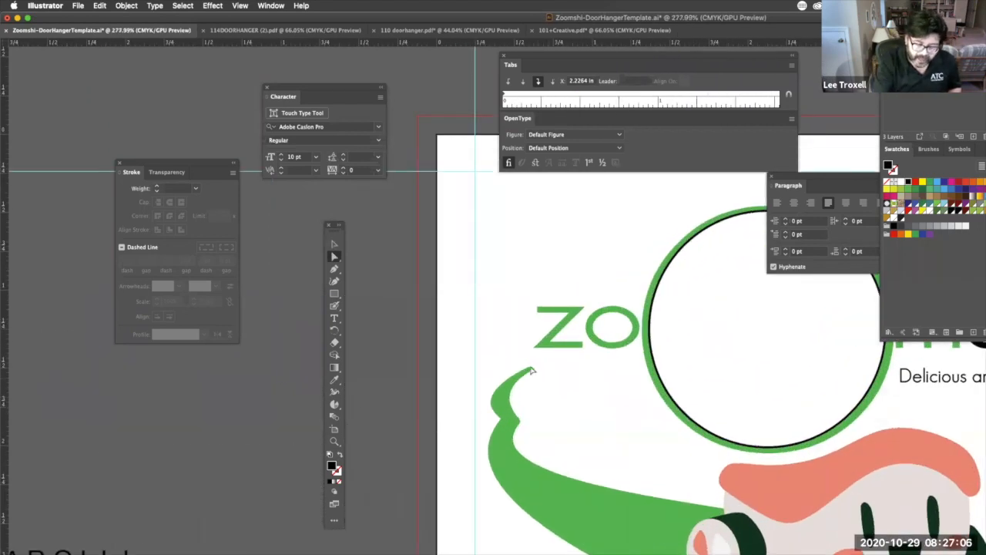
pyautogui.click(539, 373)
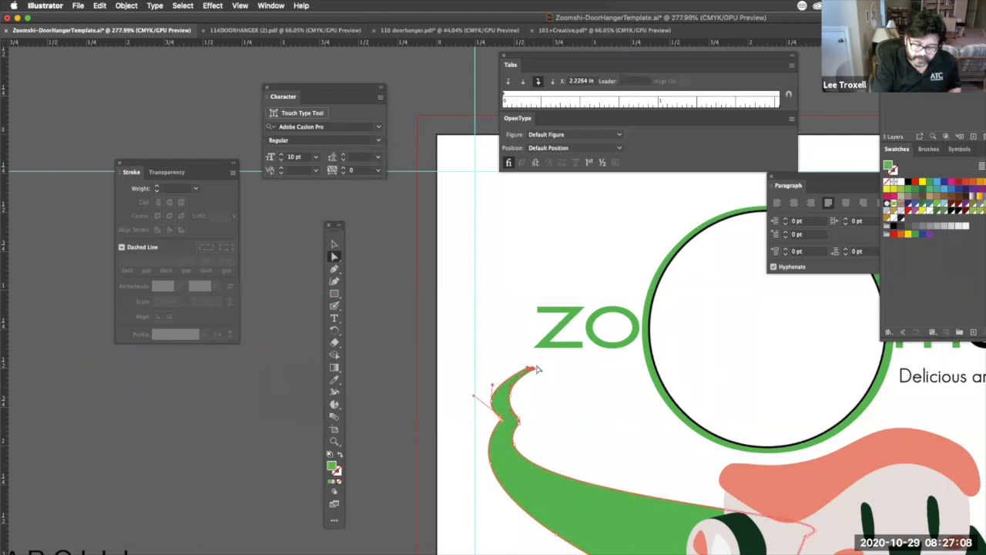
pyautogui.press('Up')
pyautogui.press('Up')
pyautogui.press('Up')
pyautogui.press('Up')
pyautogui.press('Up')
pyautogui.press('Up')
pyautogui.press('Up')
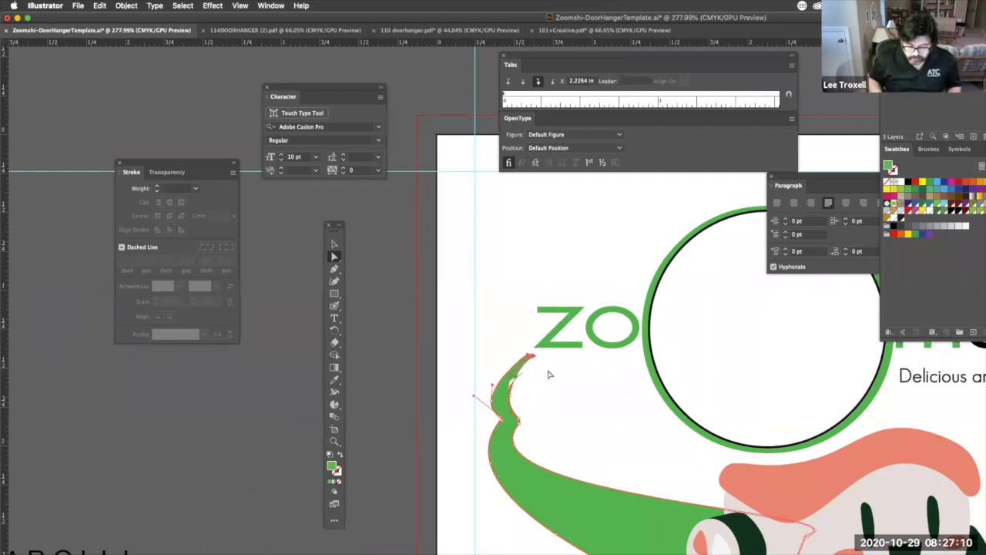
pyautogui.press('Right')
pyautogui.press('Right')
pyautogui.press('Up')
pyautogui.press('Up')
pyautogui.press('Right')
pyautogui.press('Right')
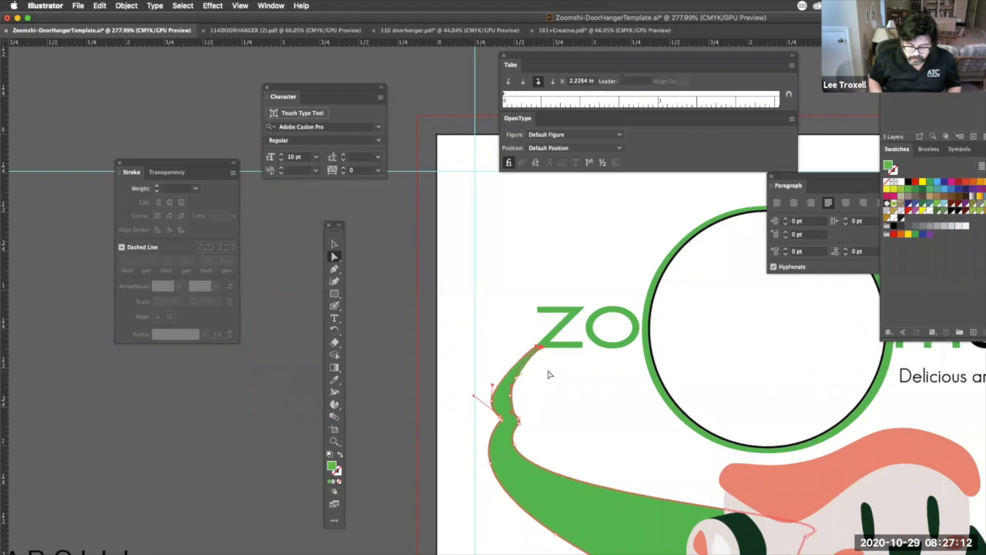
pyautogui.click(523, 373)
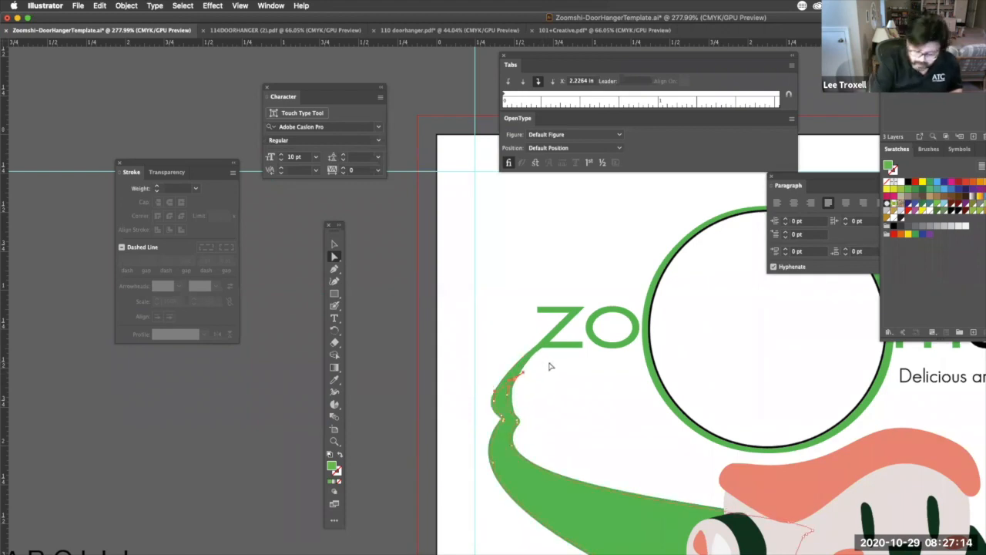
pyautogui.click(600, 424)
pyautogui.click(335, 245)
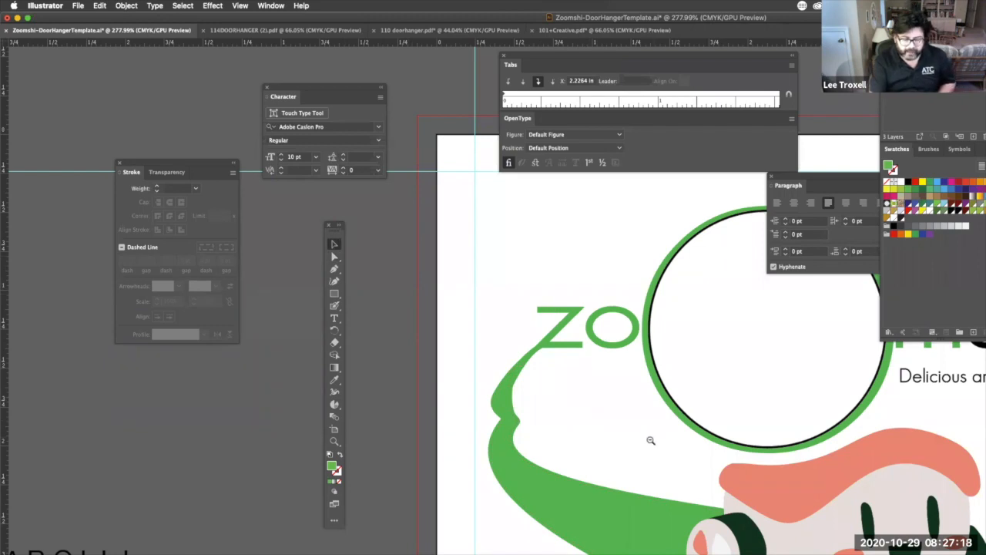
pyautogui.keyDown('alt'); pyautogui.keyDown('super'); pyautogui.click(650, 440); pyautogui.keyUp('super'); pyautogui.keyUp('alt')
pyautogui.keyDown('alt'); pyautogui.keyDown('super'); pyautogui.click(763, 437); pyautogui.keyUp('super'); pyautogui.keyUp('alt')
pyautogui.moveTo(730, 401); pyautogui.dragTo(685, 426)
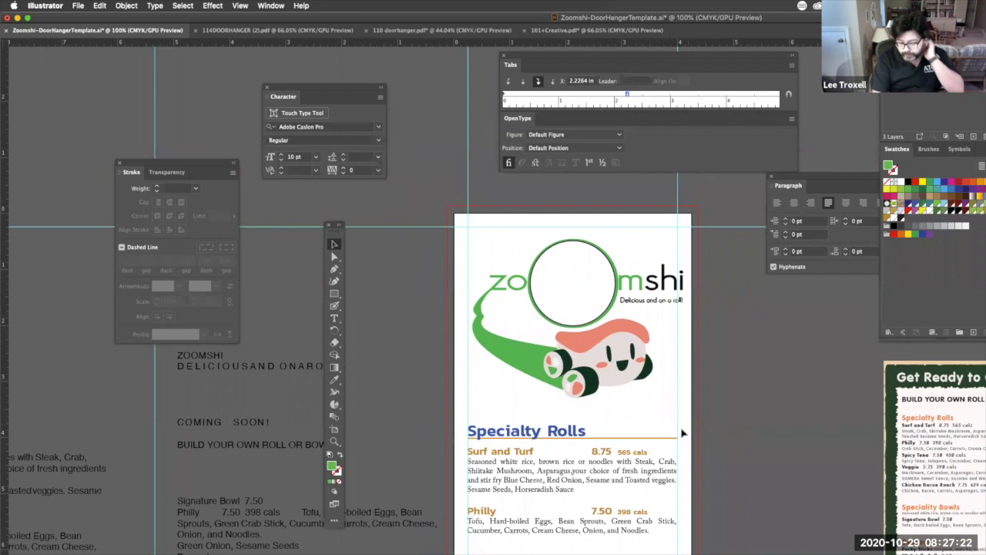